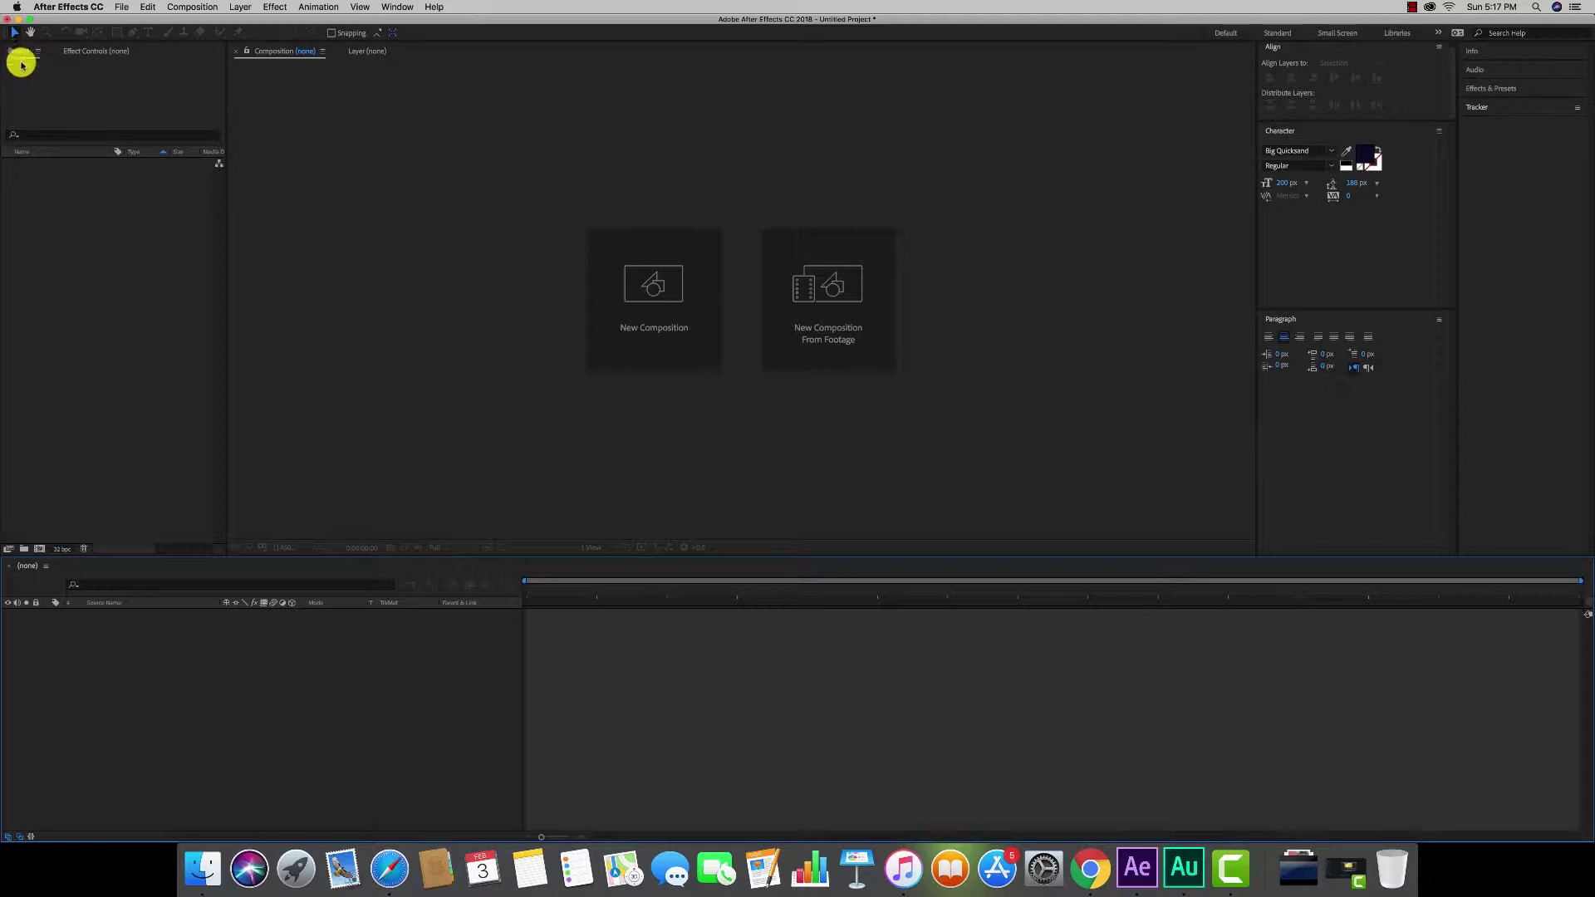
- Import all five video footage files, including Atmosphere.mp4, bg.png and film burn 8.mov, via Import > File
double_click(60, 238)
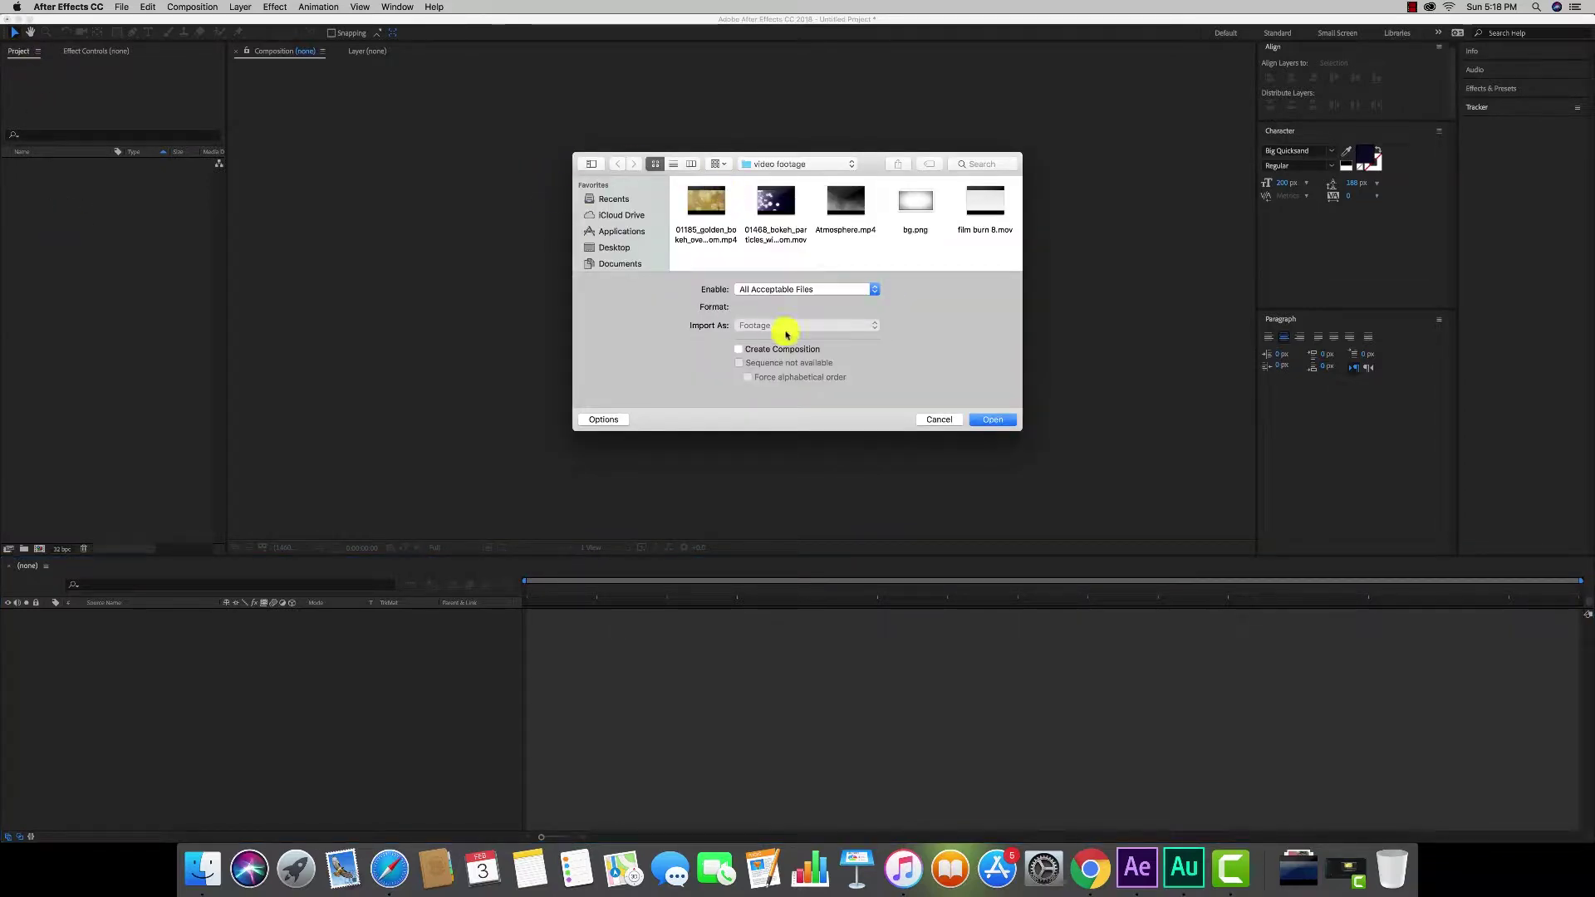
left_click(939, 419)
right_click(30, 232)
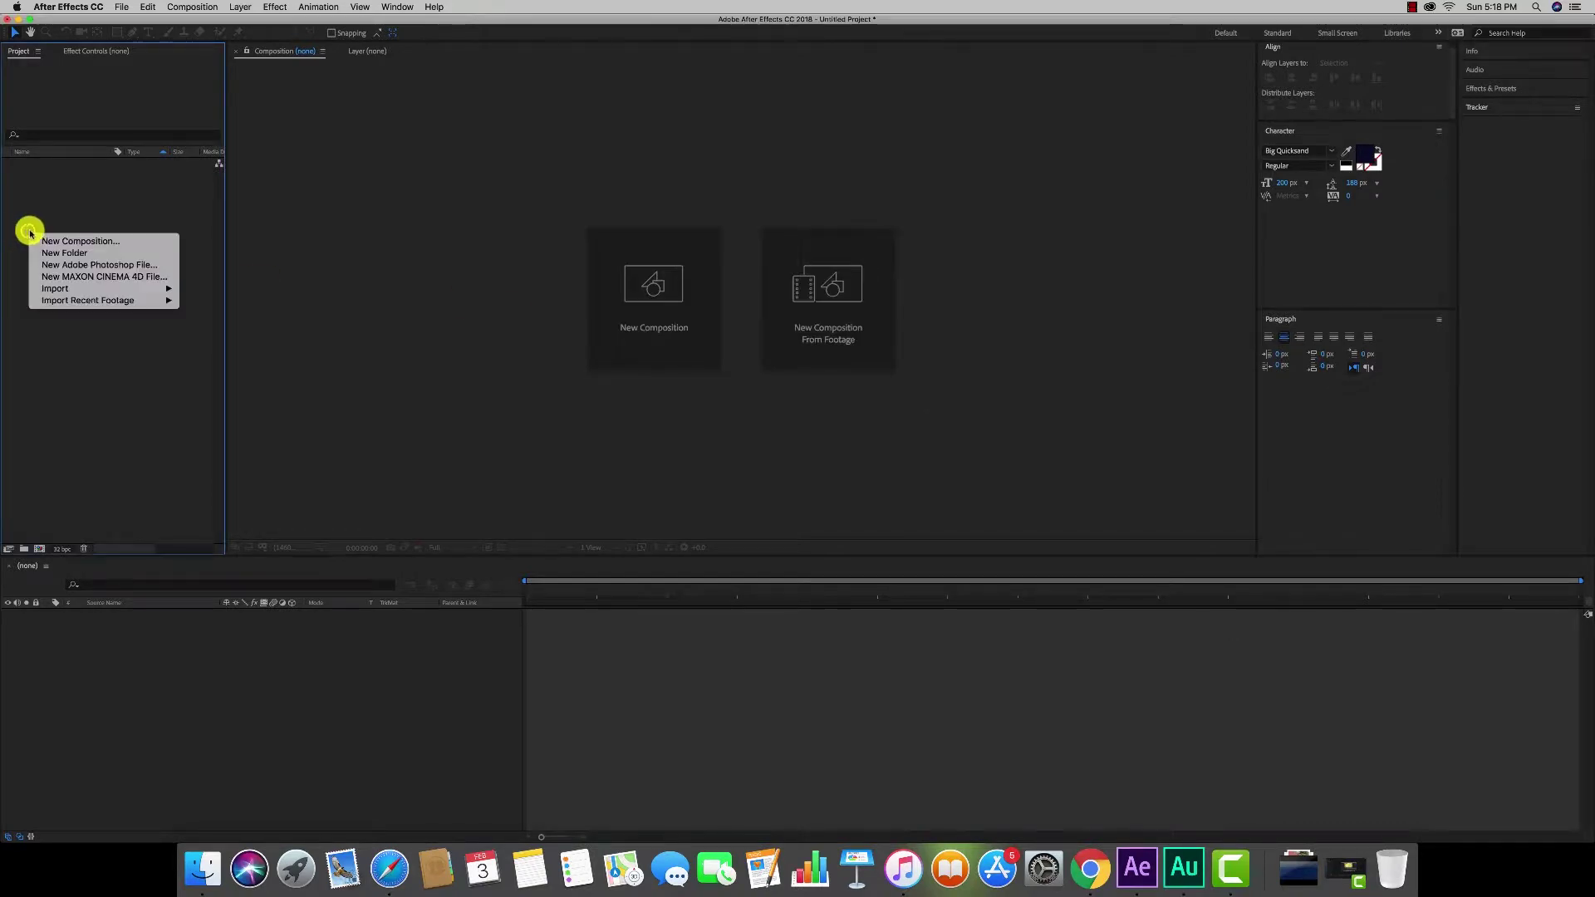
mouse_move(94, 290)
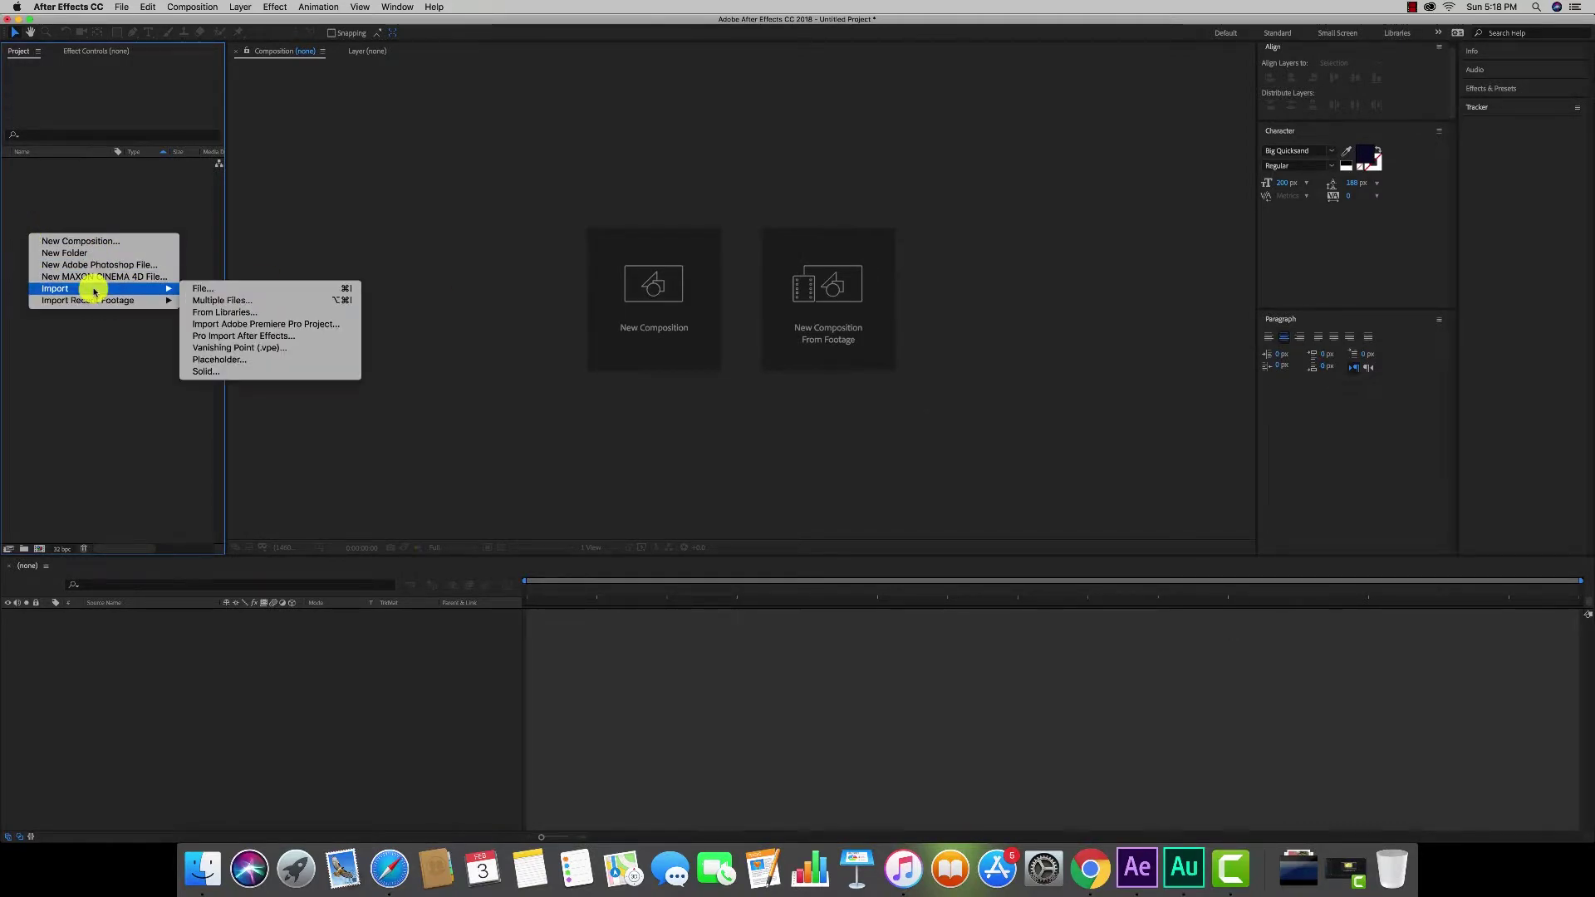
left_click(201, 289)
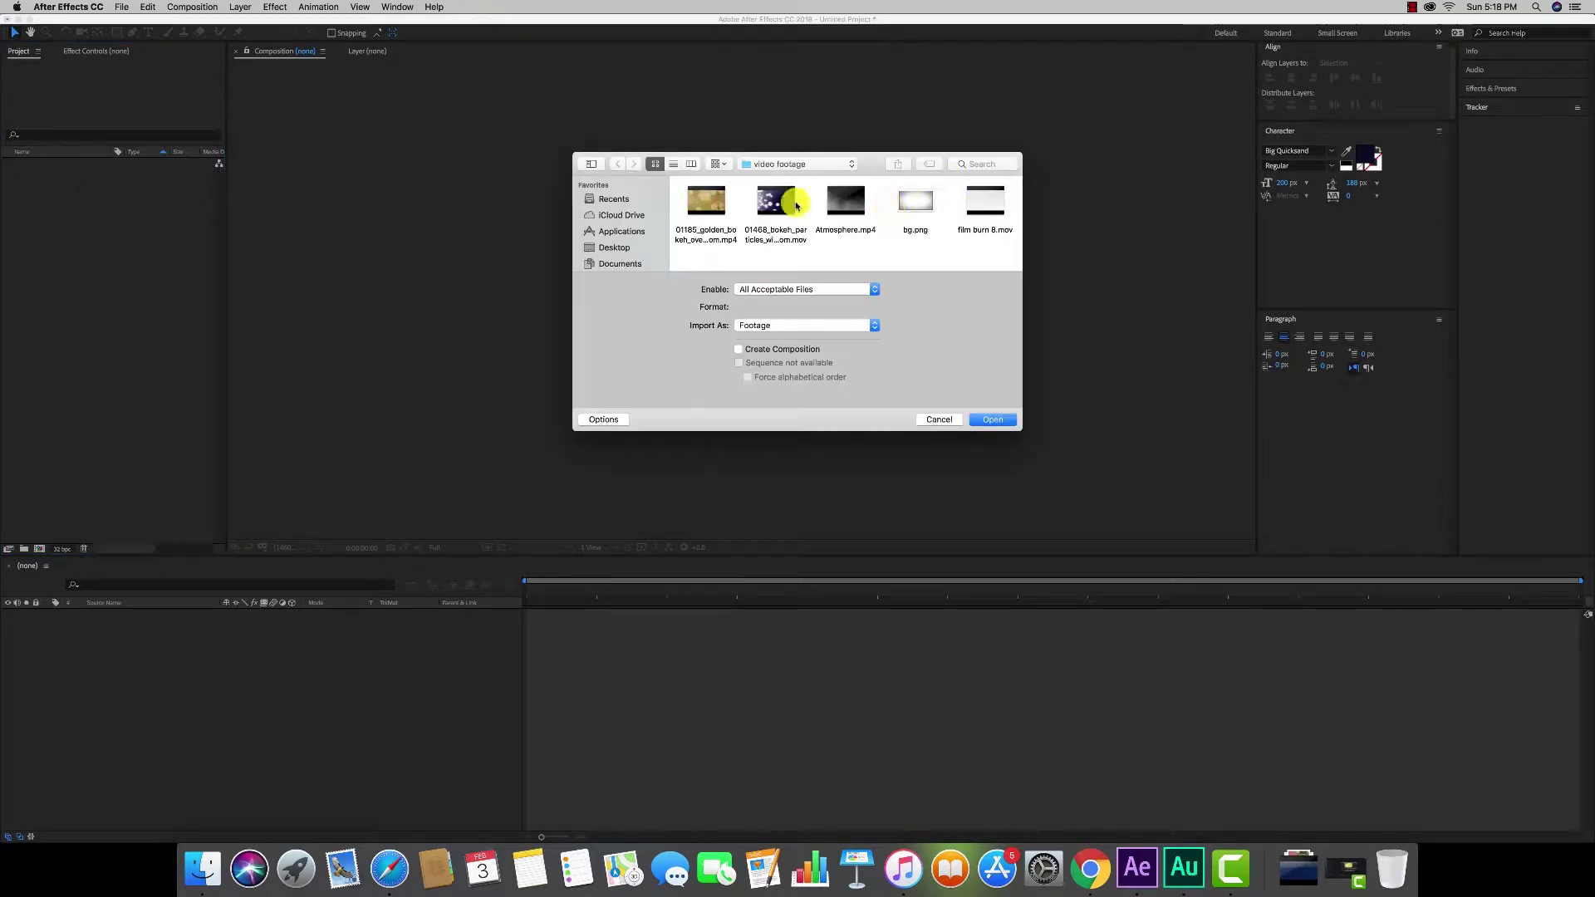
left_click(694, 203)
left_click(980, 205, "shift")
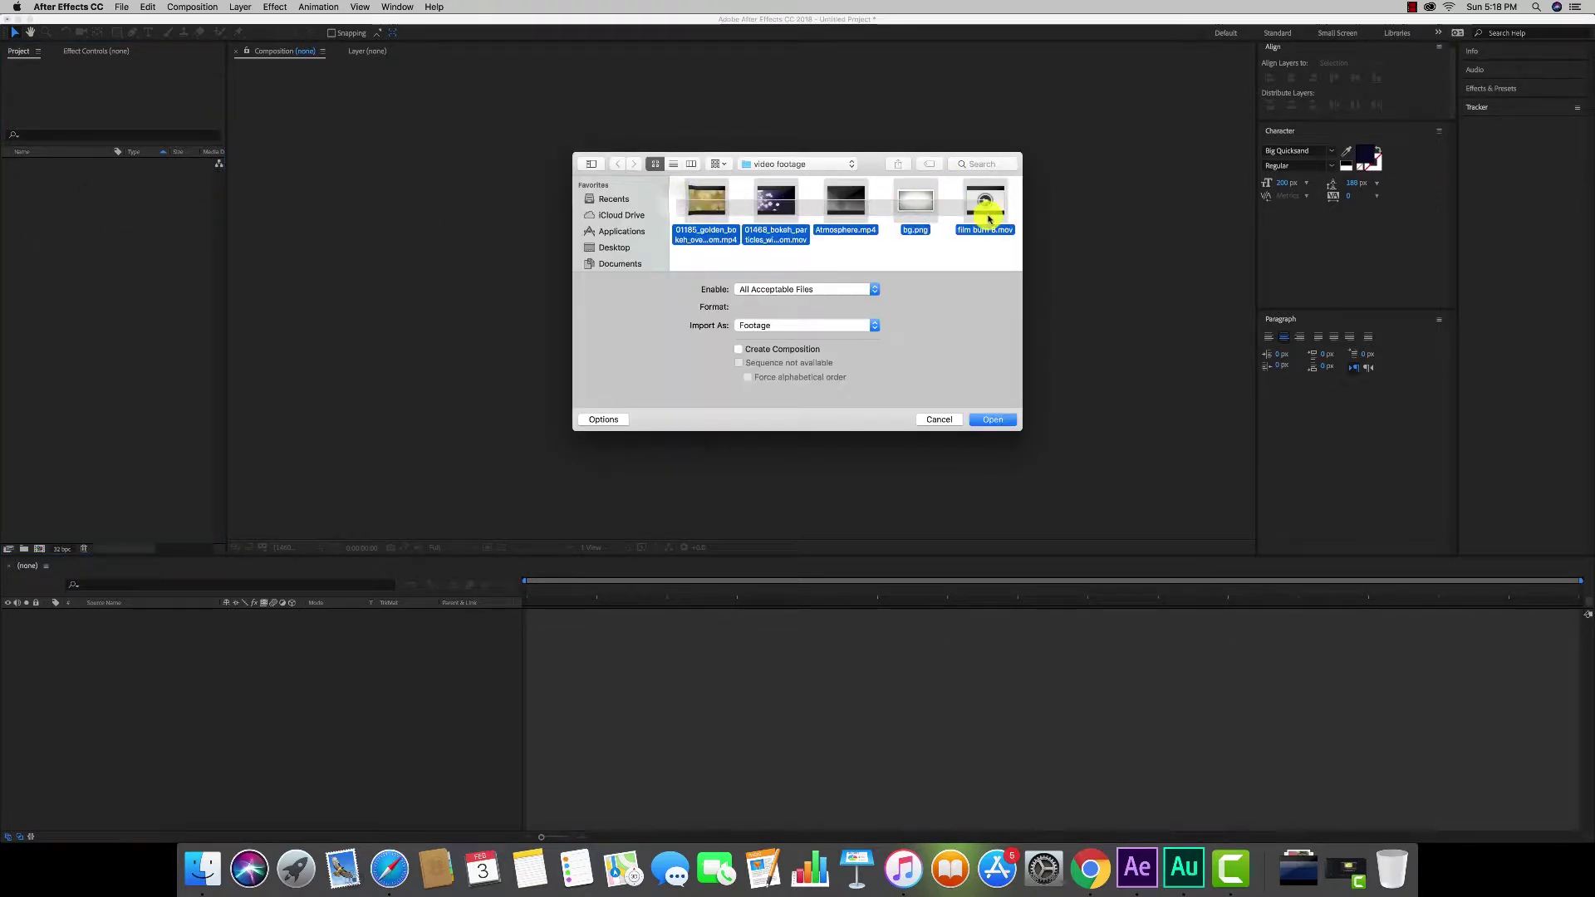
left_click(990, 423)
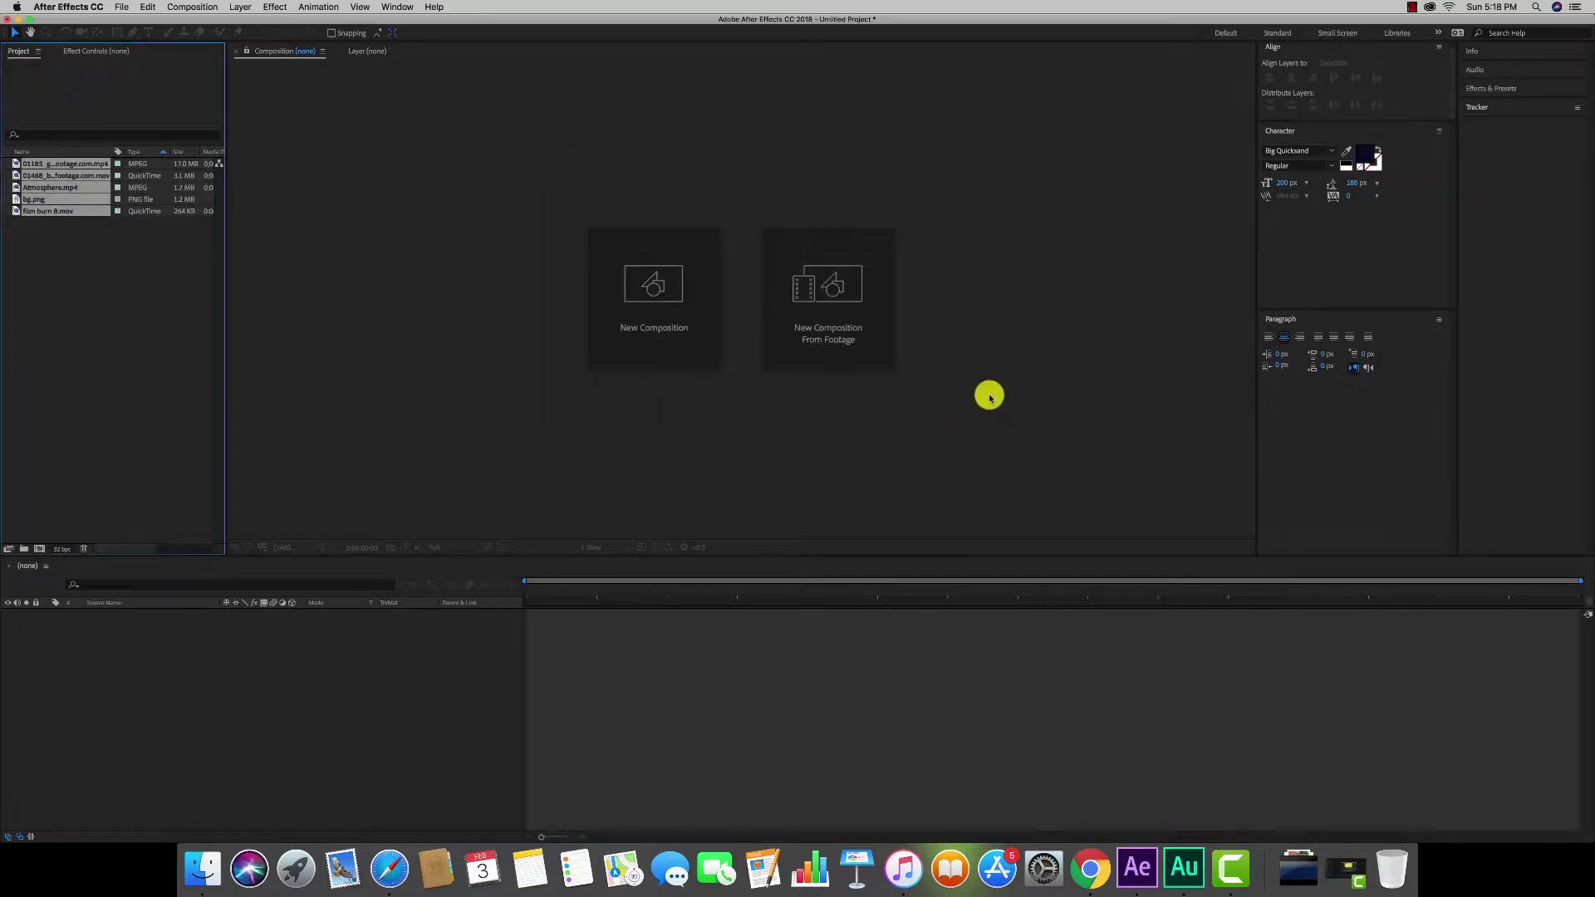
left_click(77, 255)
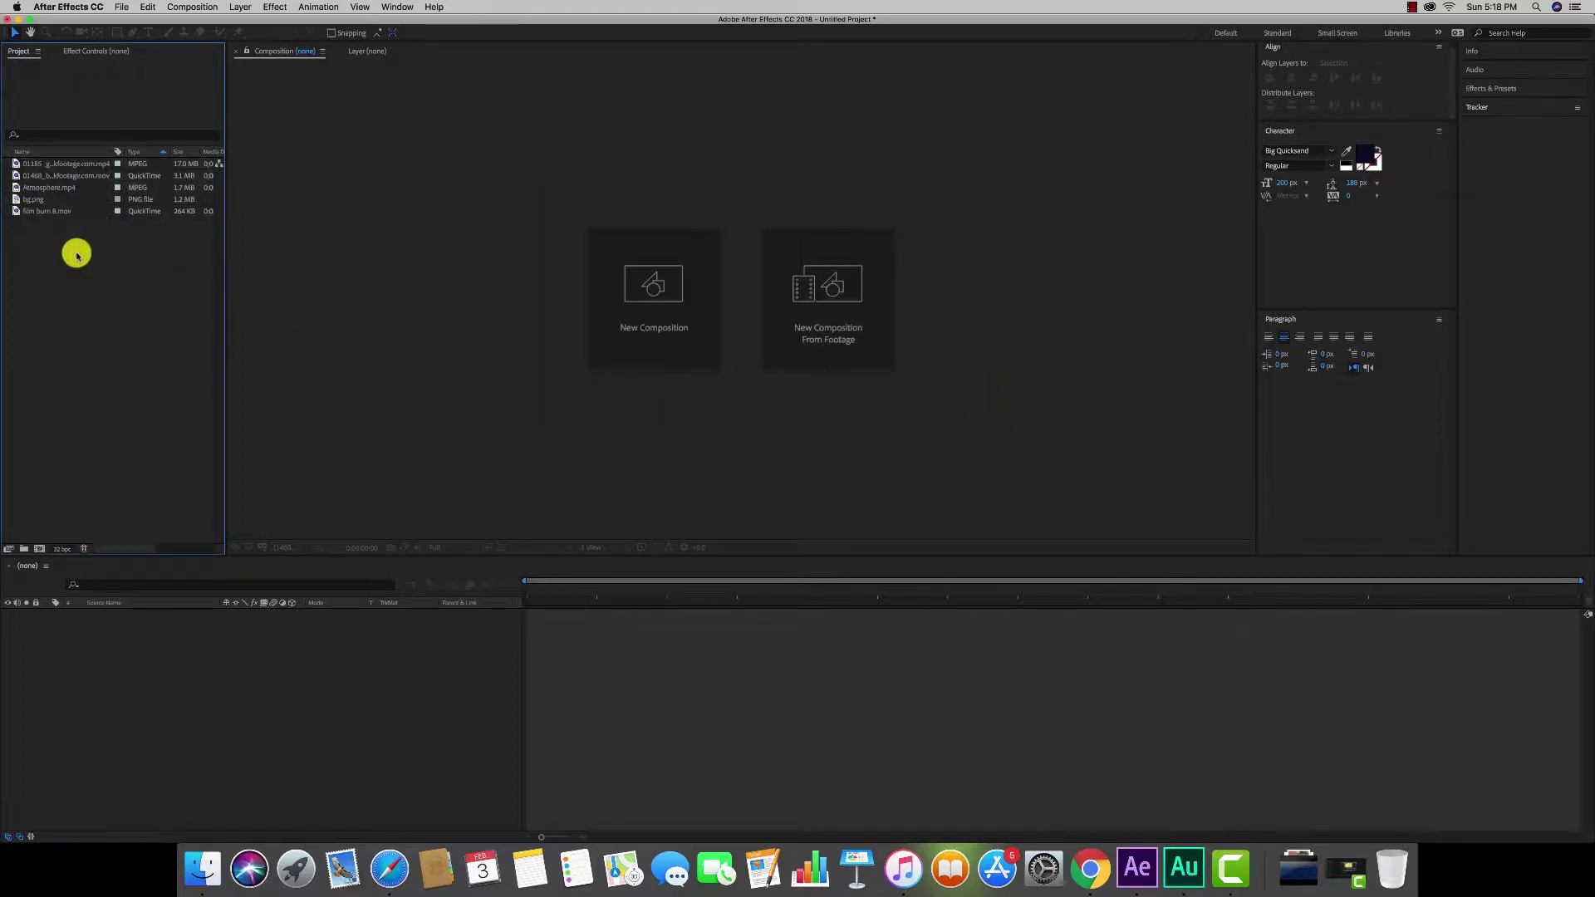
left_click(139, 639)
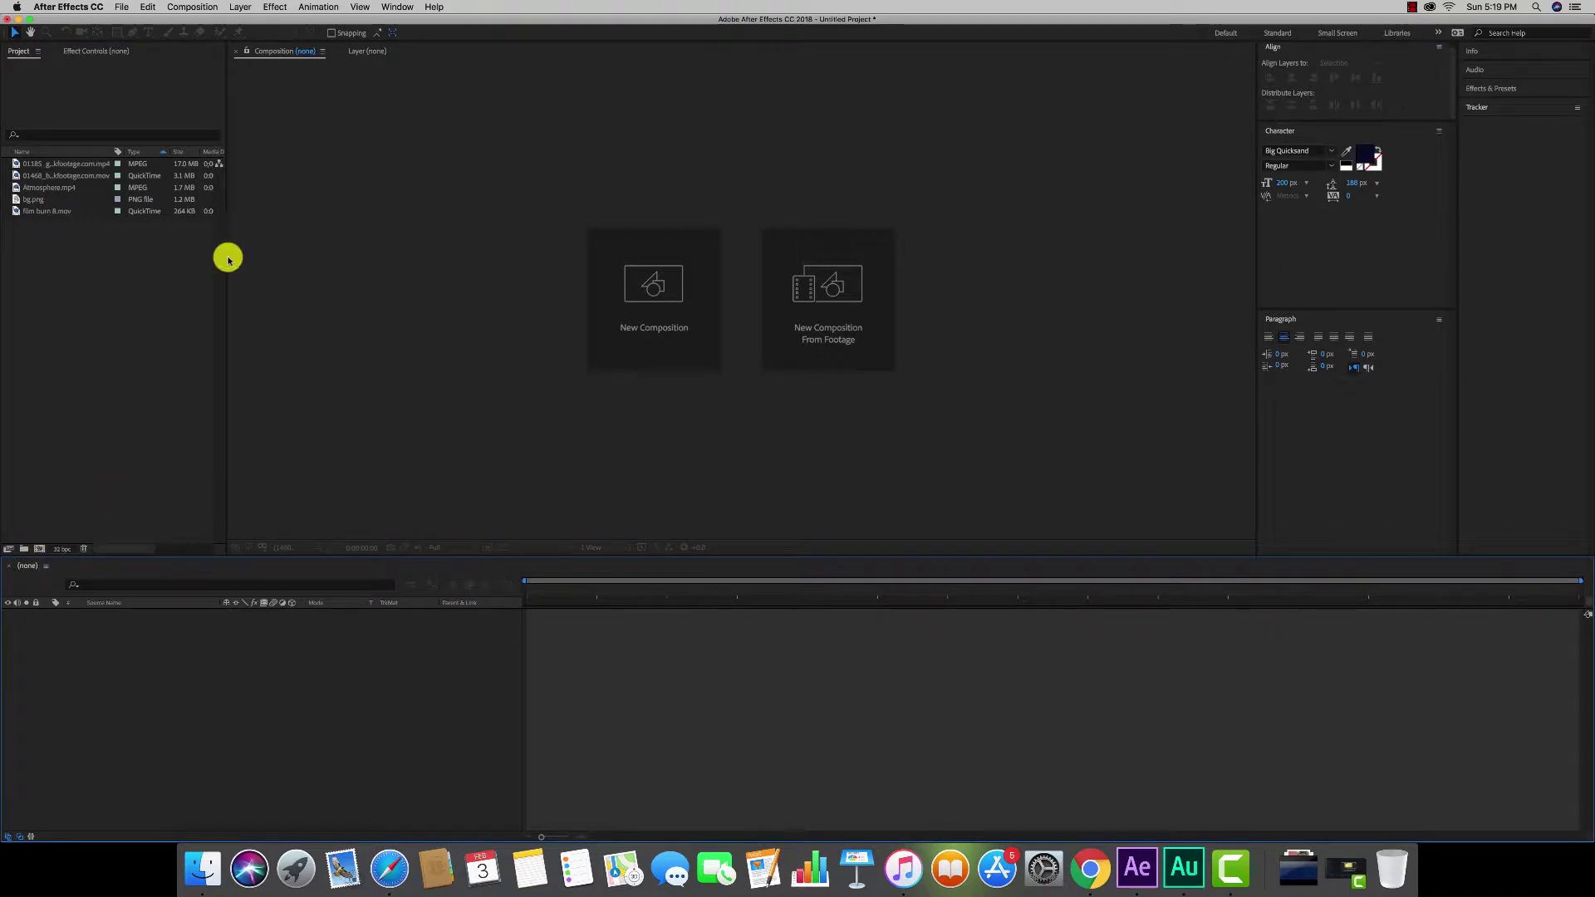
left_click(192, 8)
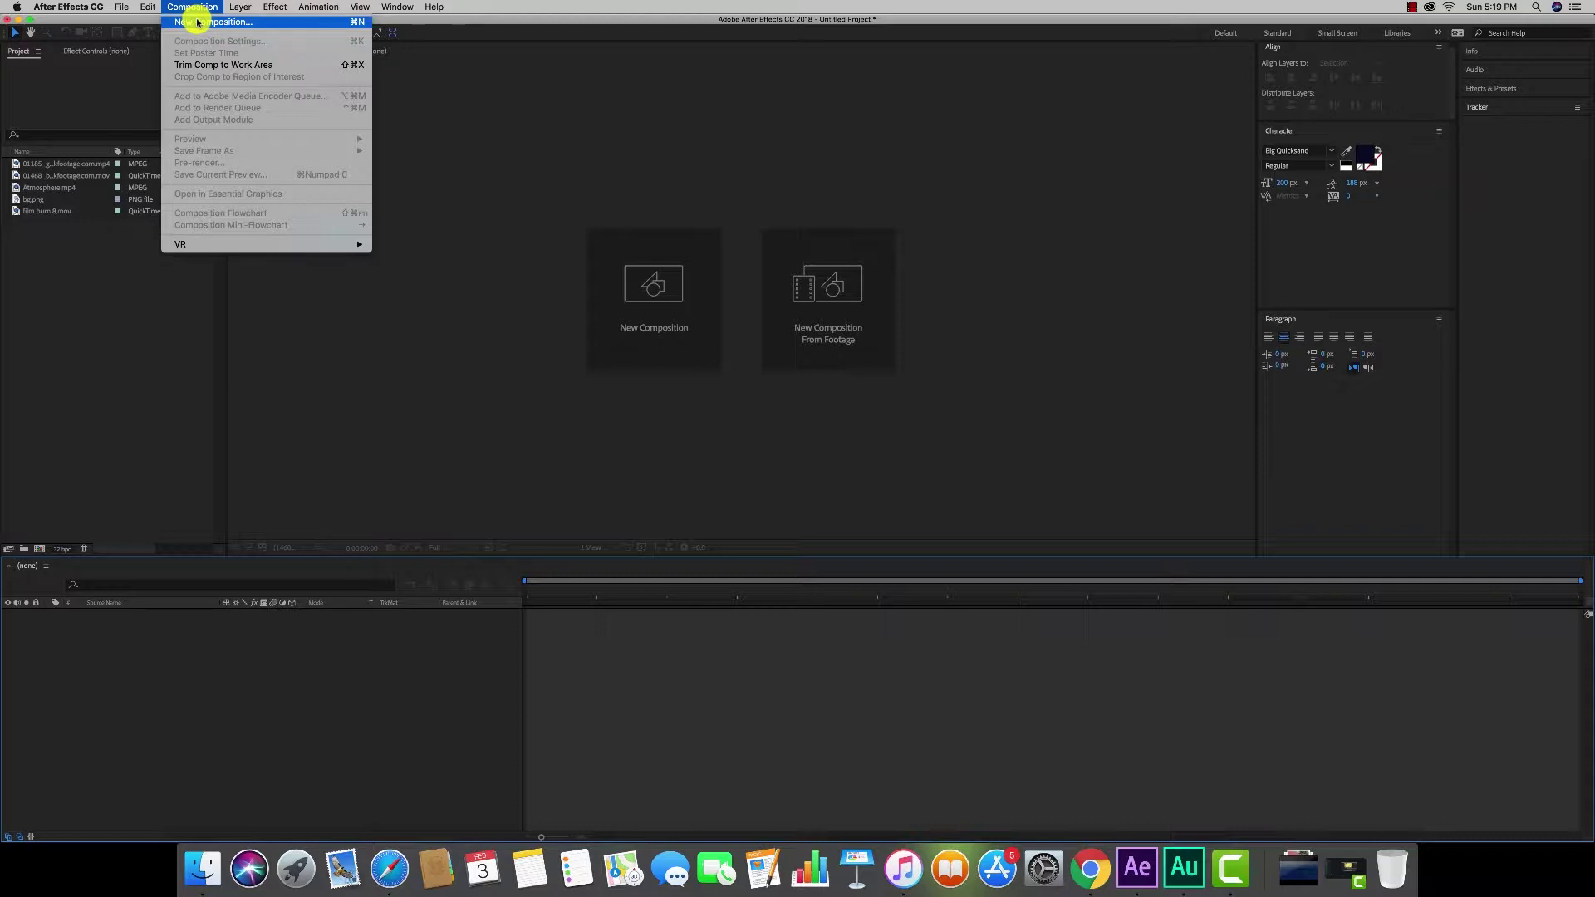
left_click(106, 311)
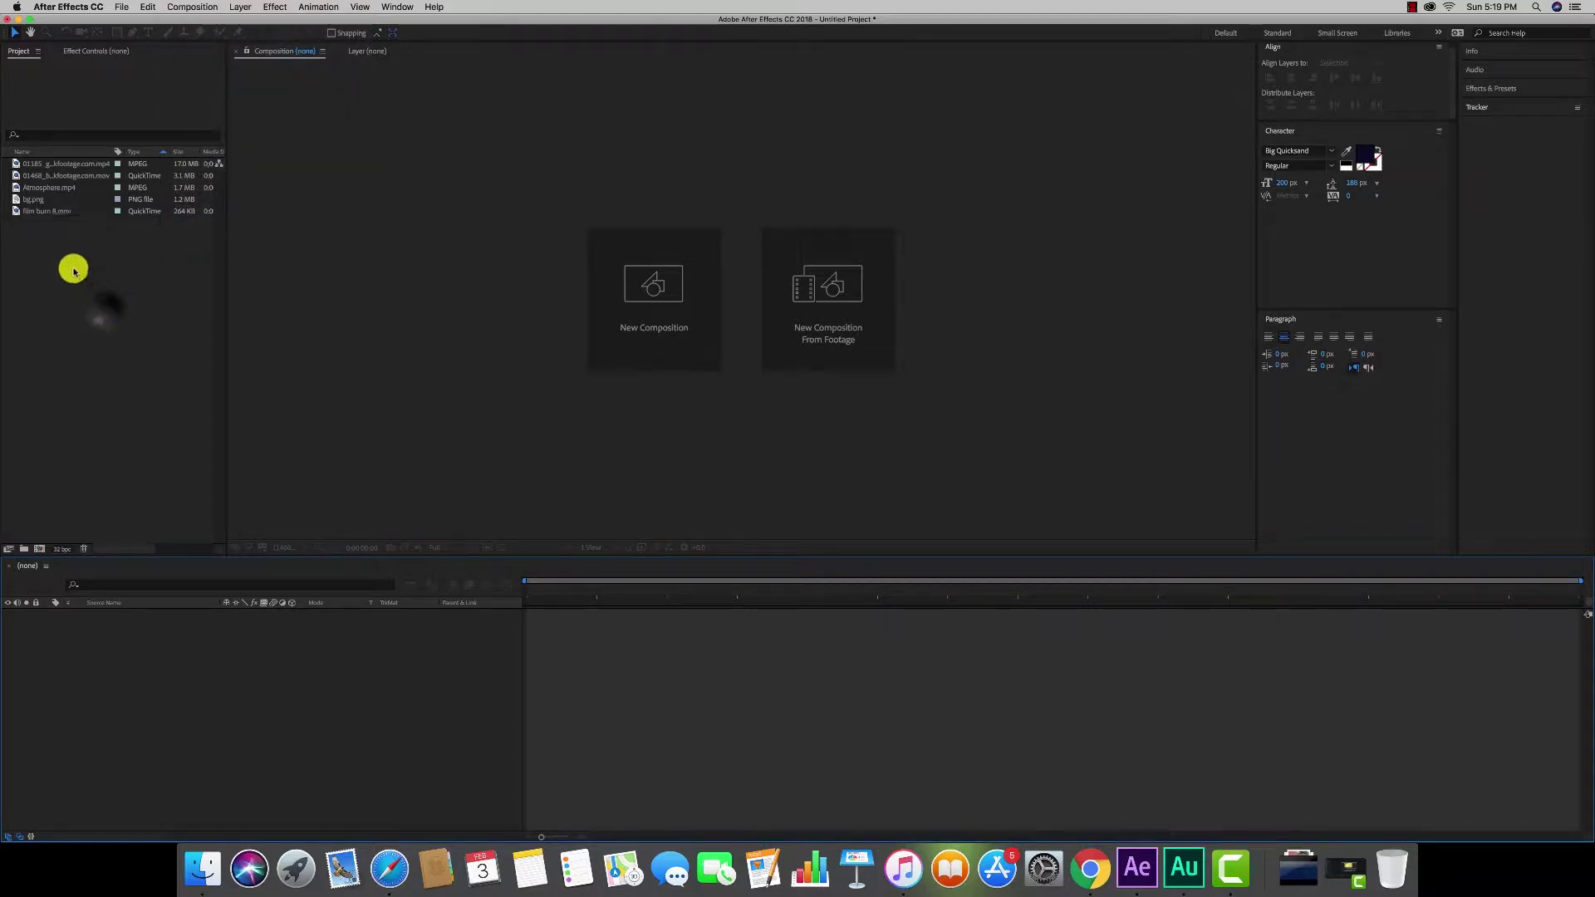
right_click(72, 263)
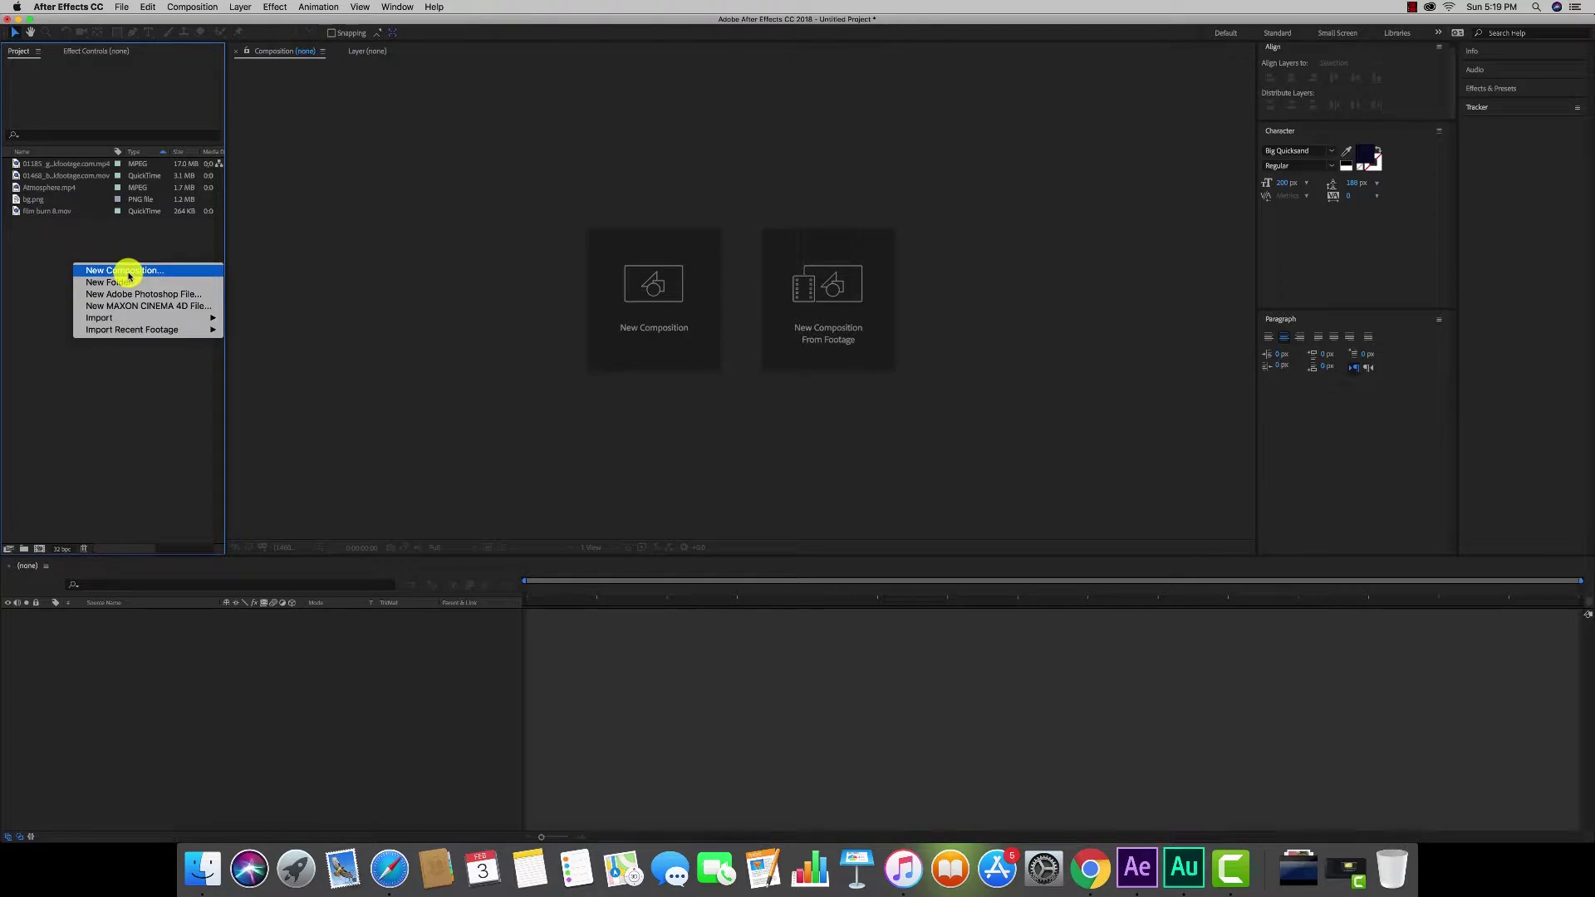
left_click(54, 272)
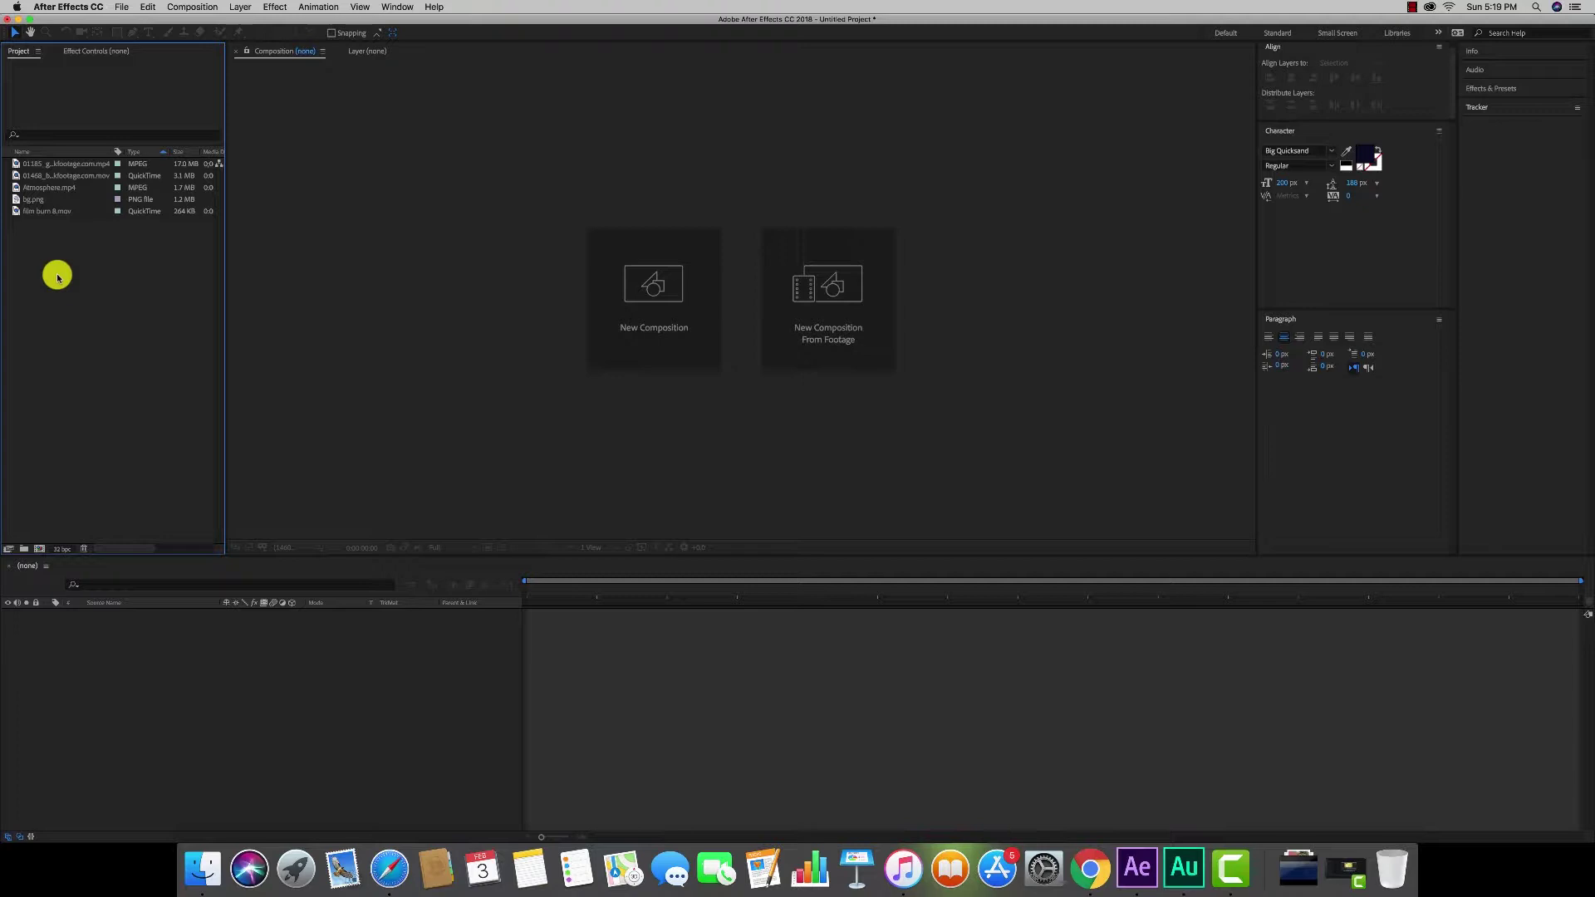
left_click(188, 7)
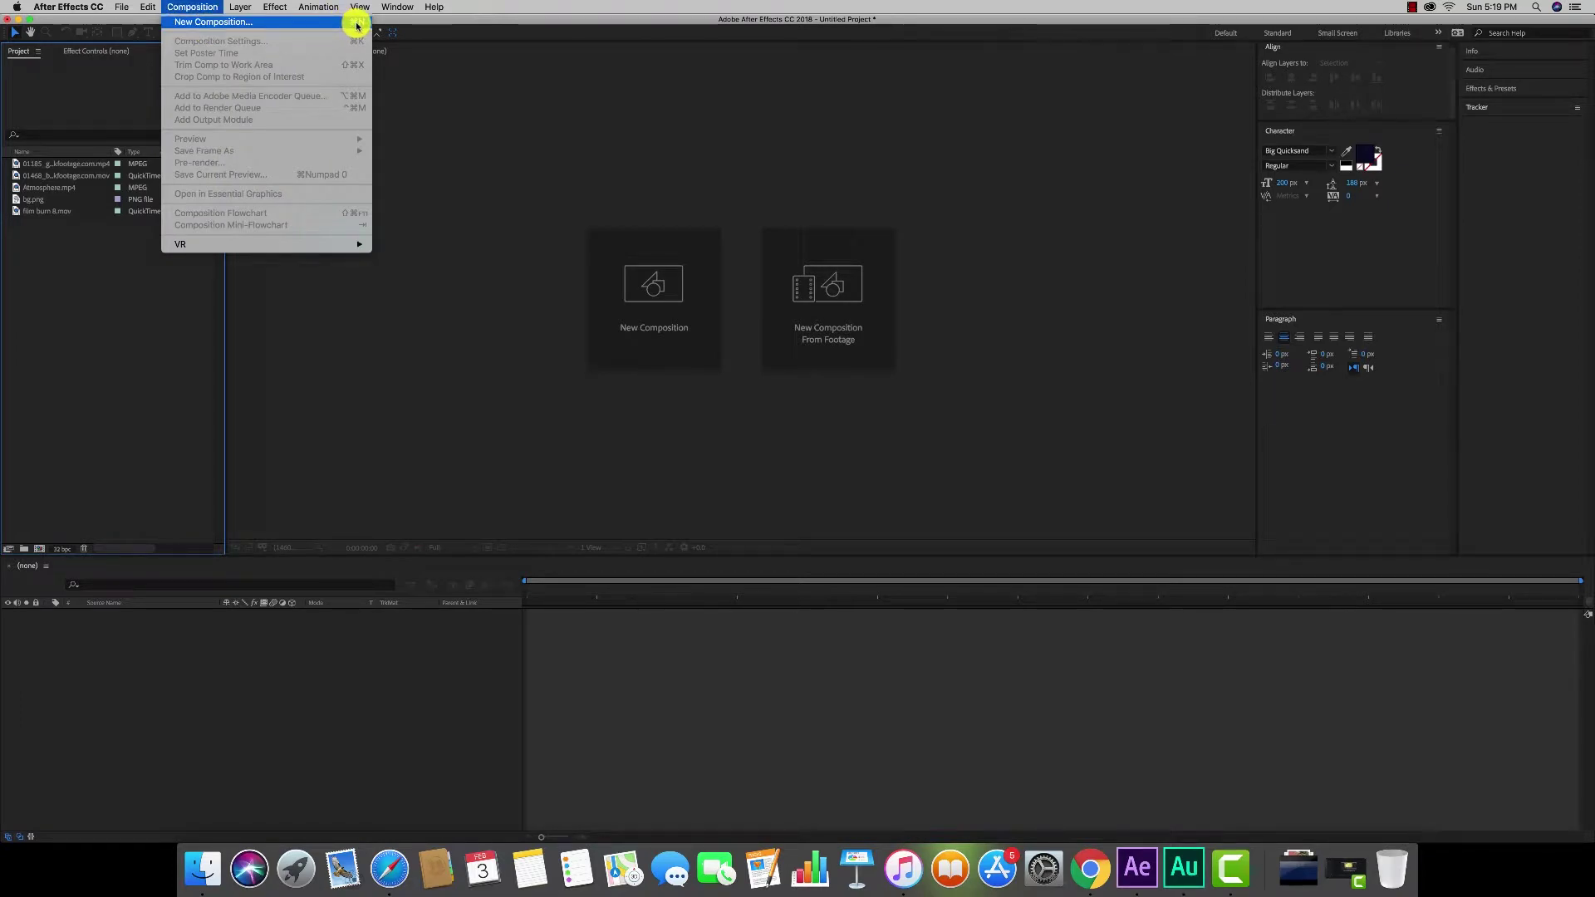
left_click(164, 413)
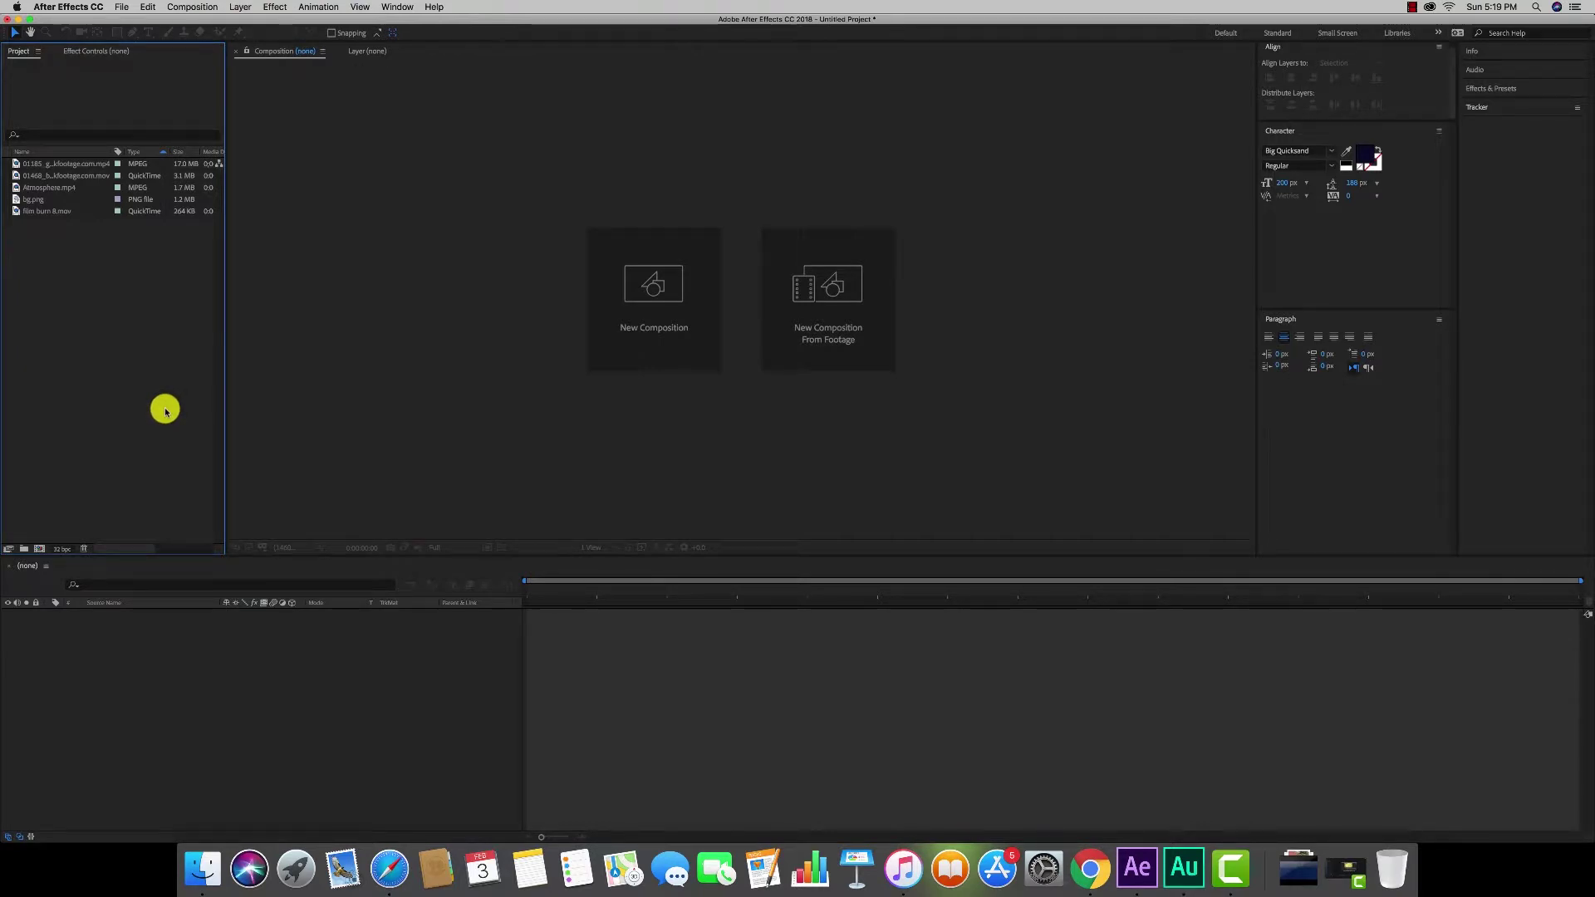
- Create the composition 'My project' from the HDTV 1080 25 preset with a black background
key("super+n")
type("My project")
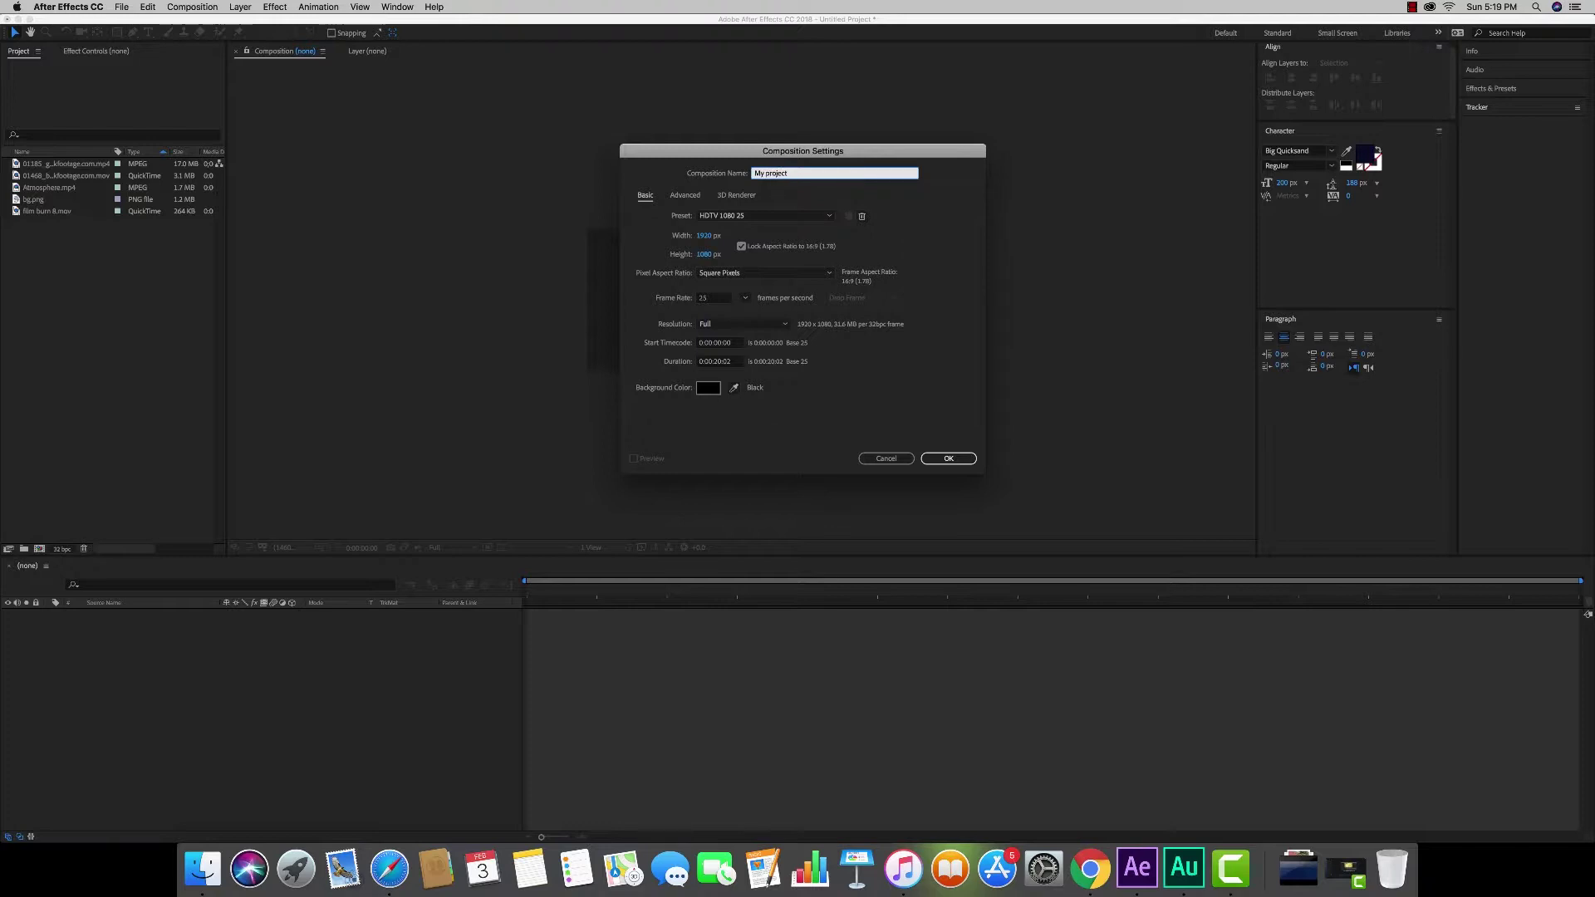
left_click(735, 218)
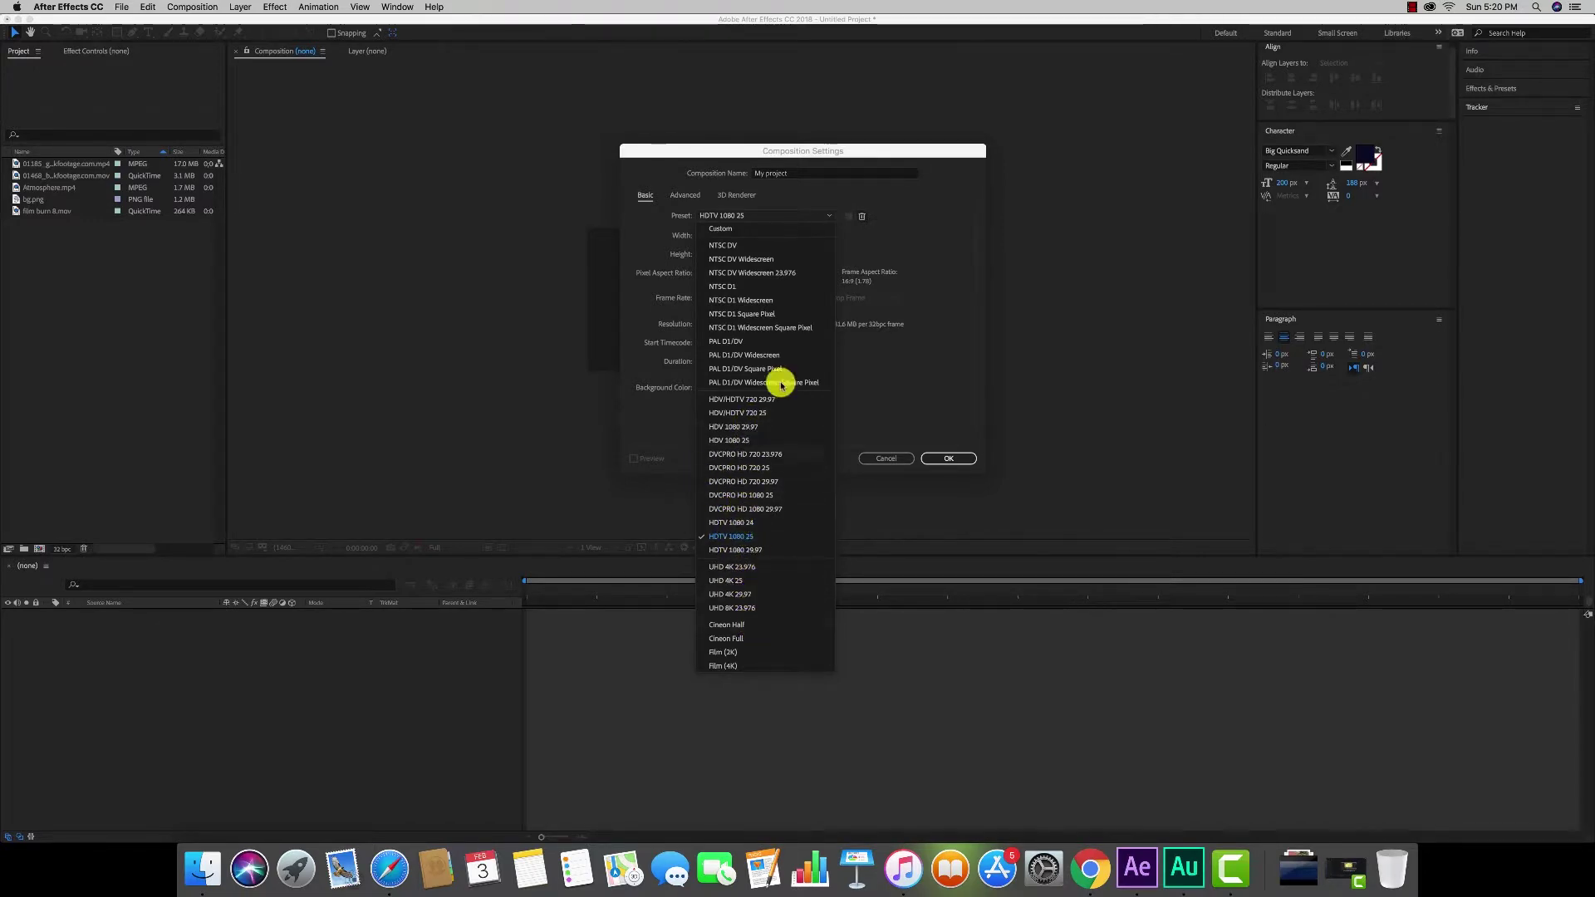
left_click(741, 535)
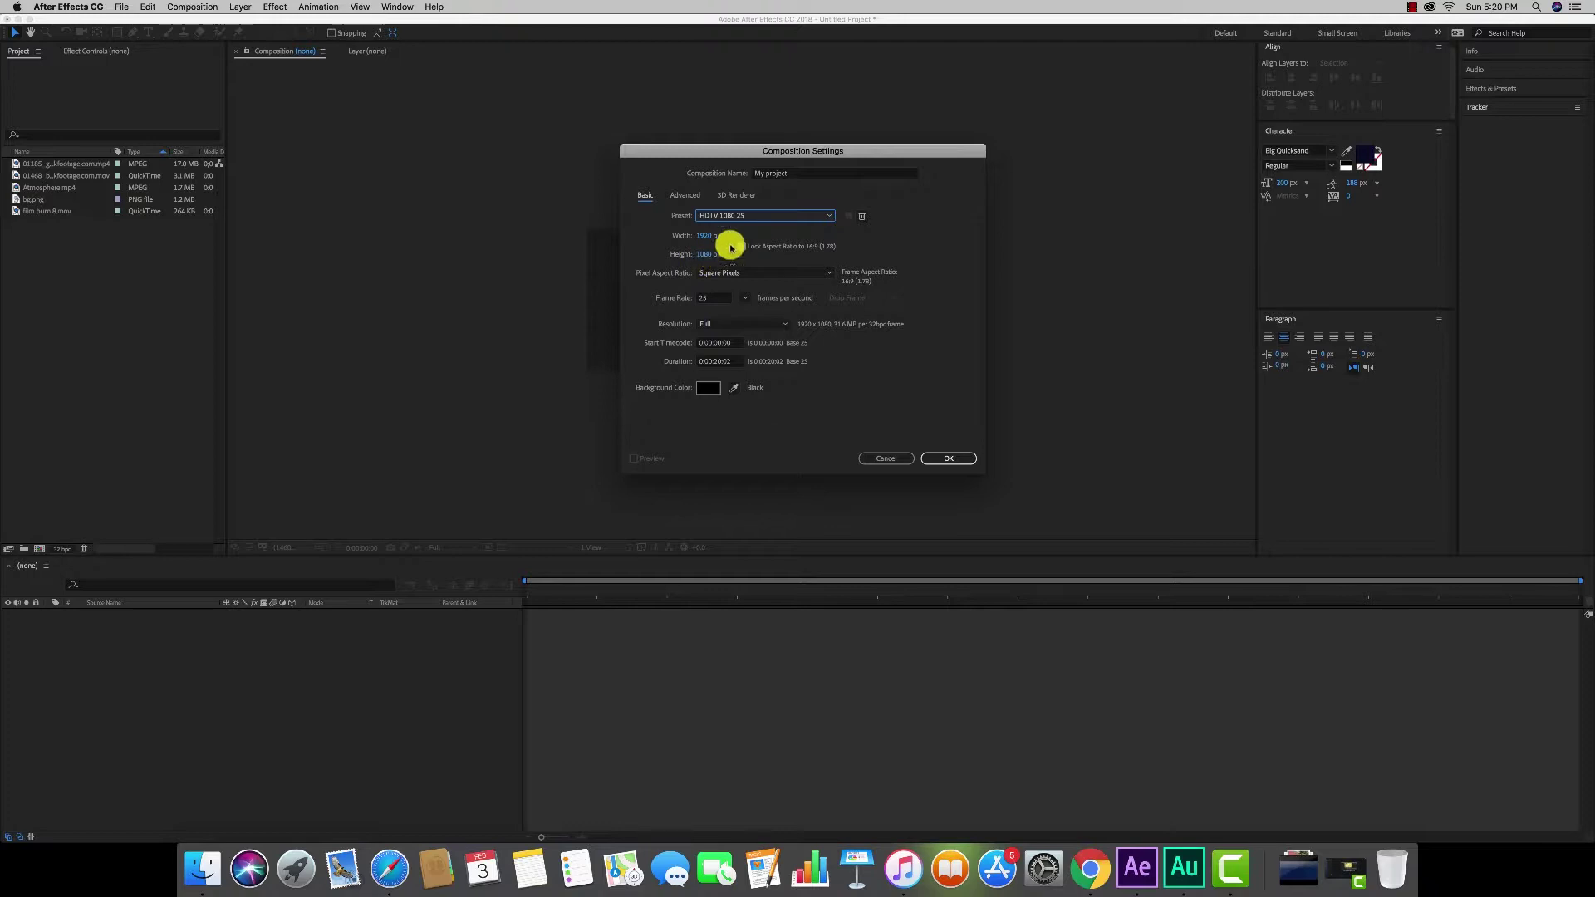
left_click(707, 299)
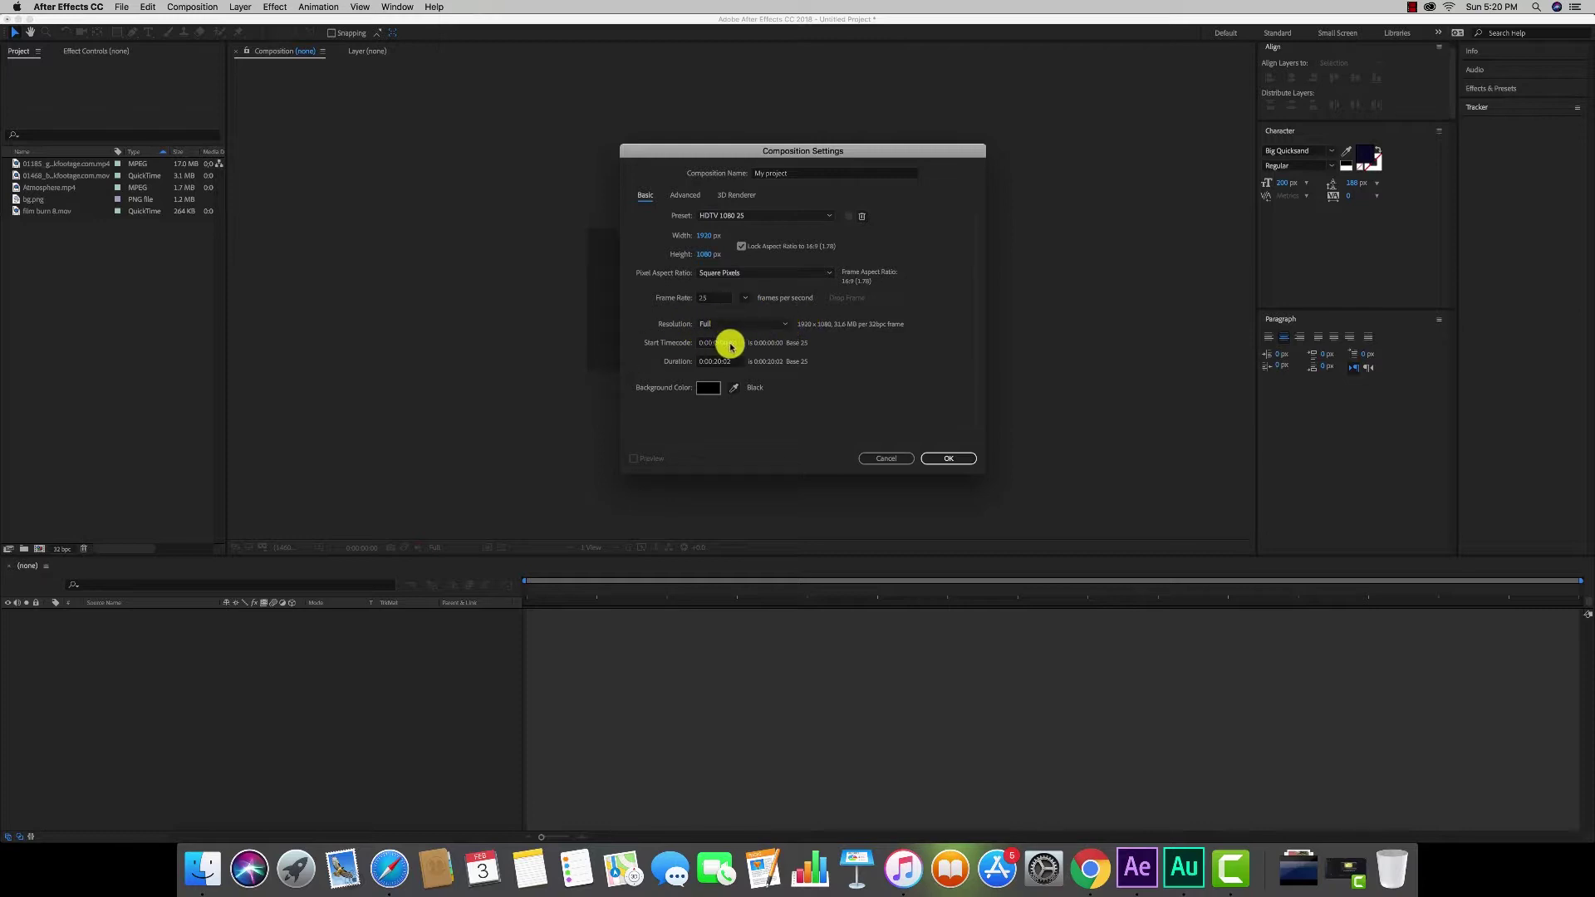
left_click(701, 392)
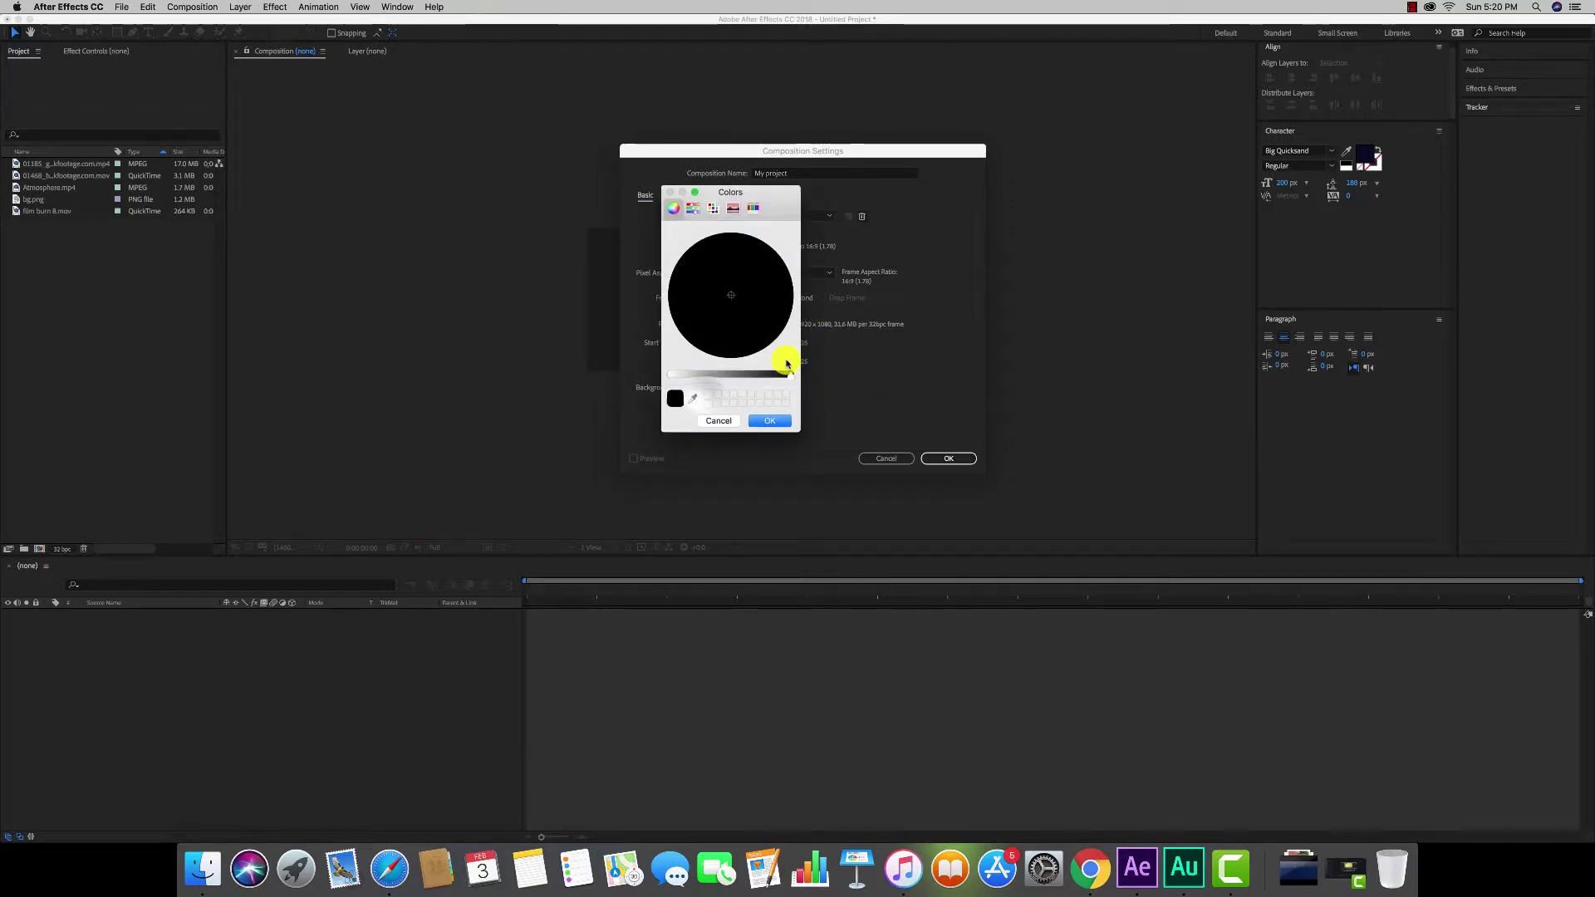
left_click(768, 426)
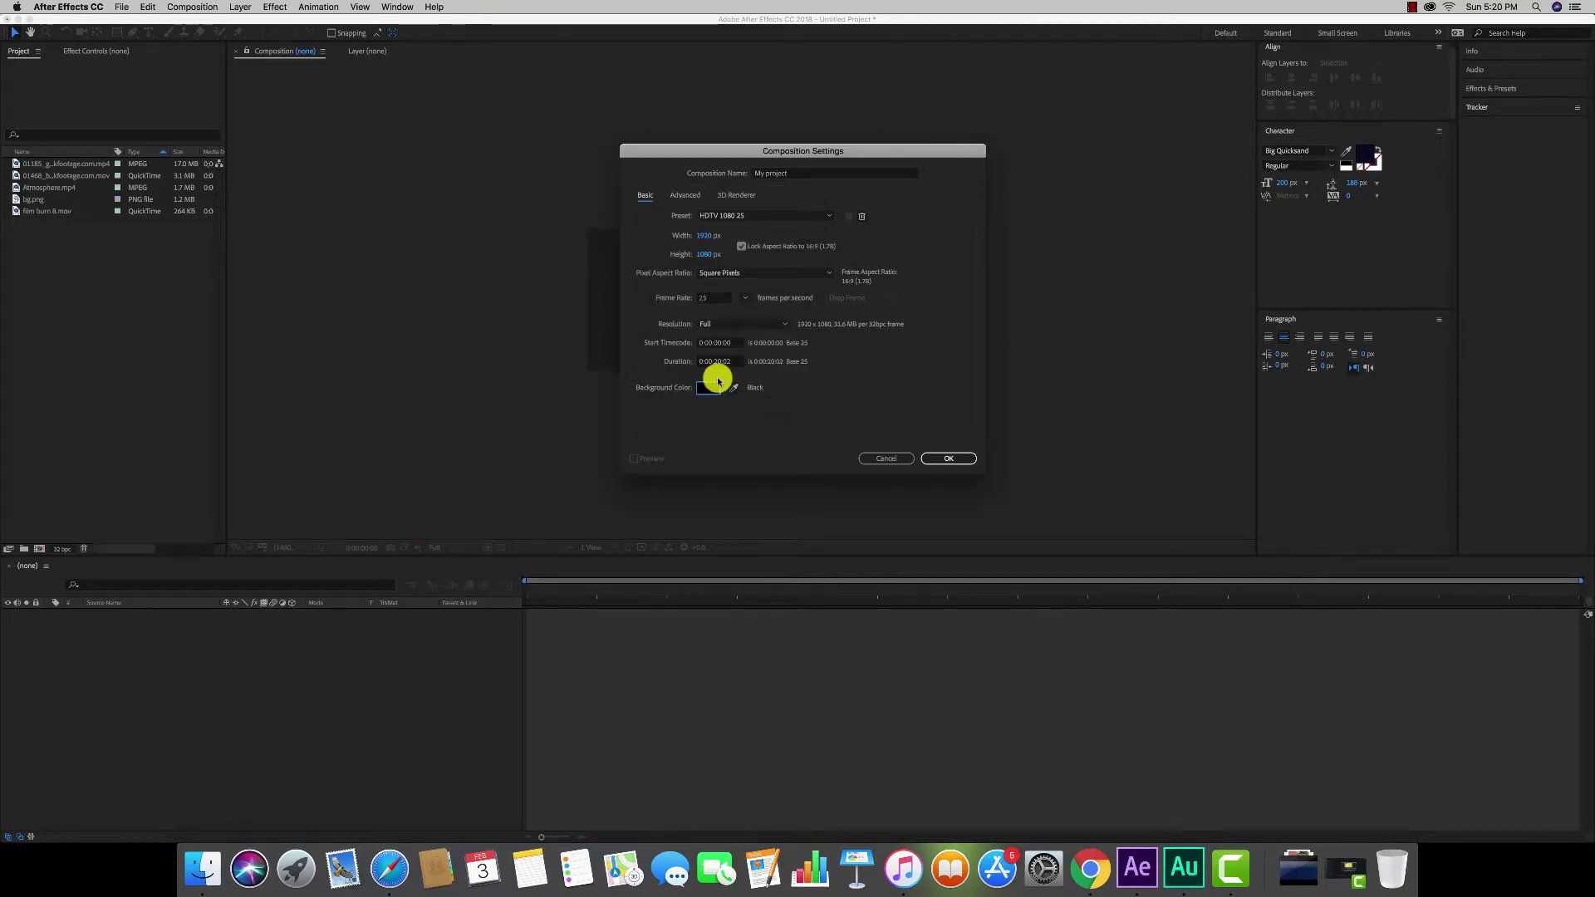
left_click(950, 461)
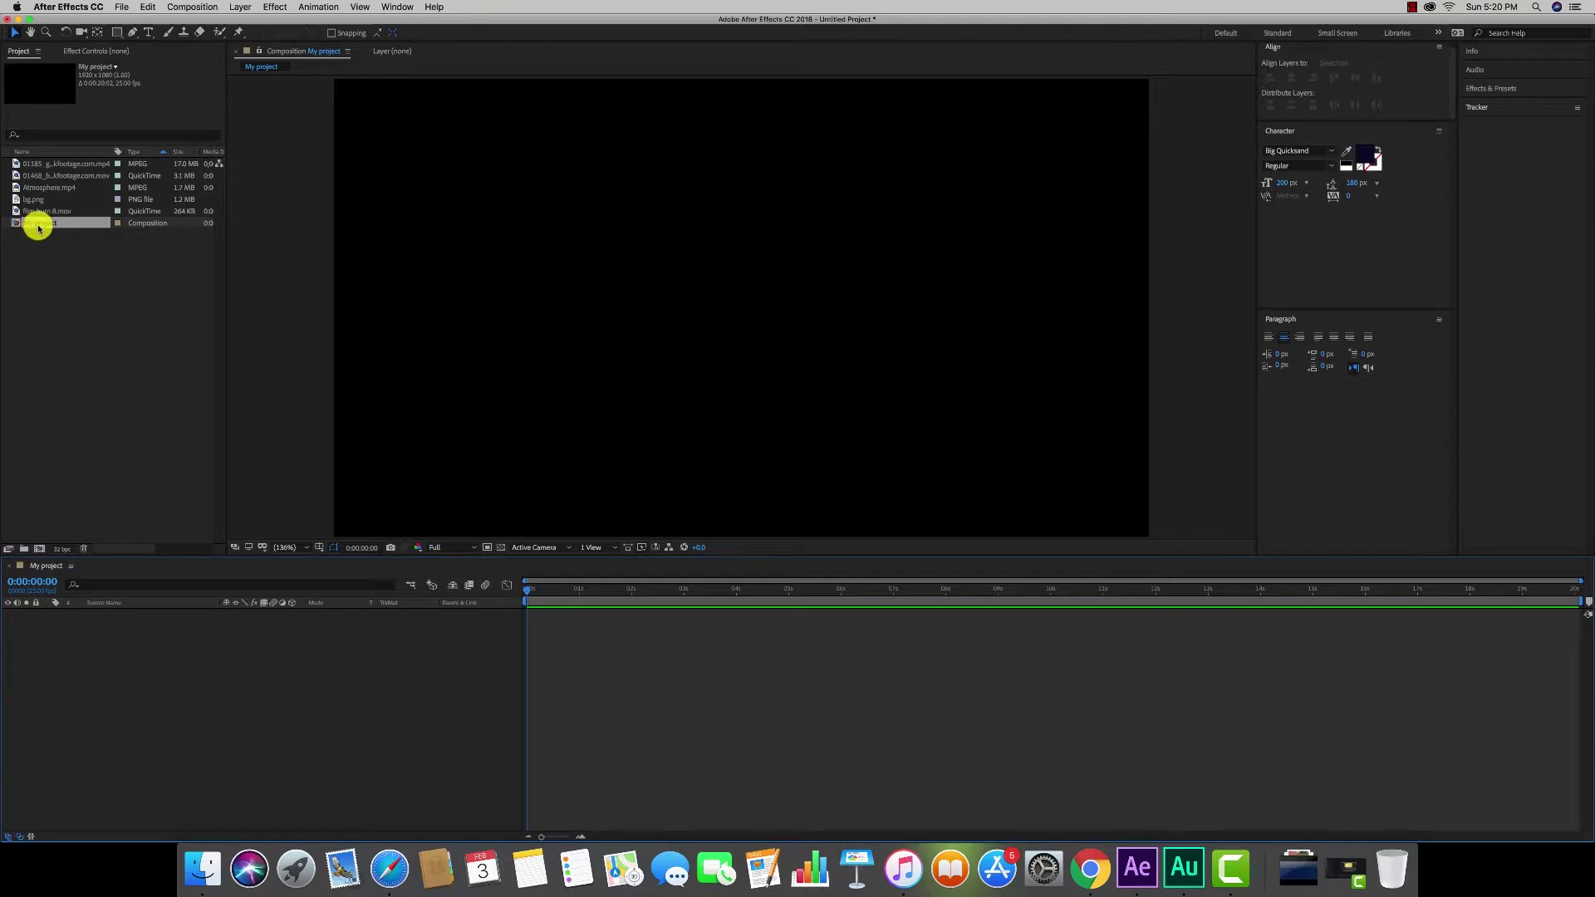
- Drag bg.png from the Project panel into the composition below Atmosphere.mp4
left_click(46, 175)
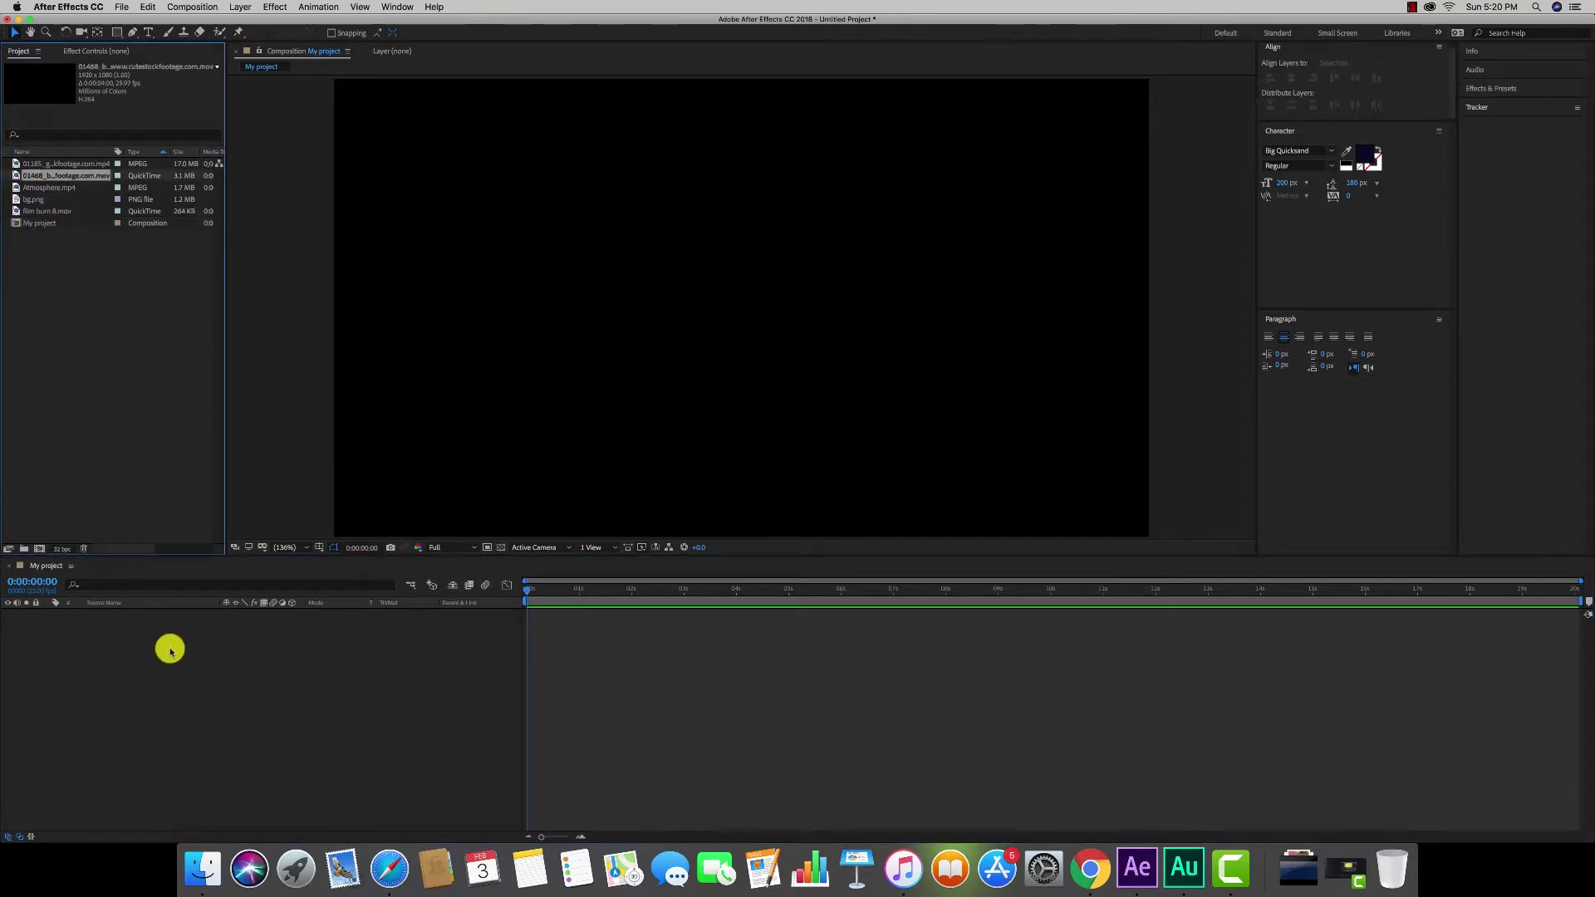
left_click(34, 200)
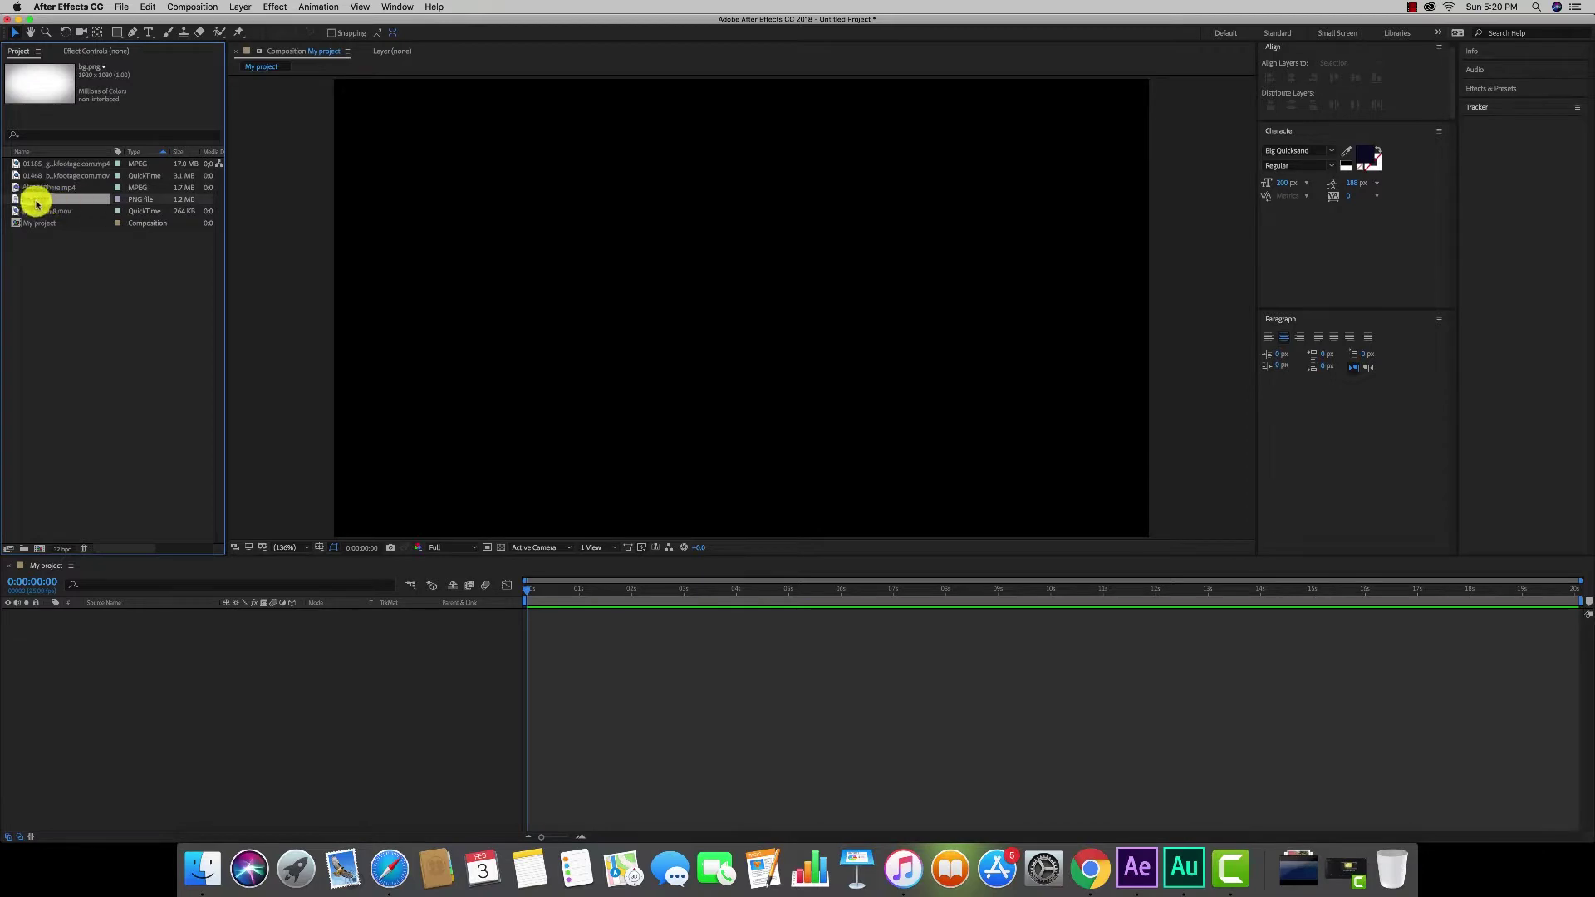
left_click_drag(36, 203, 191, 698)
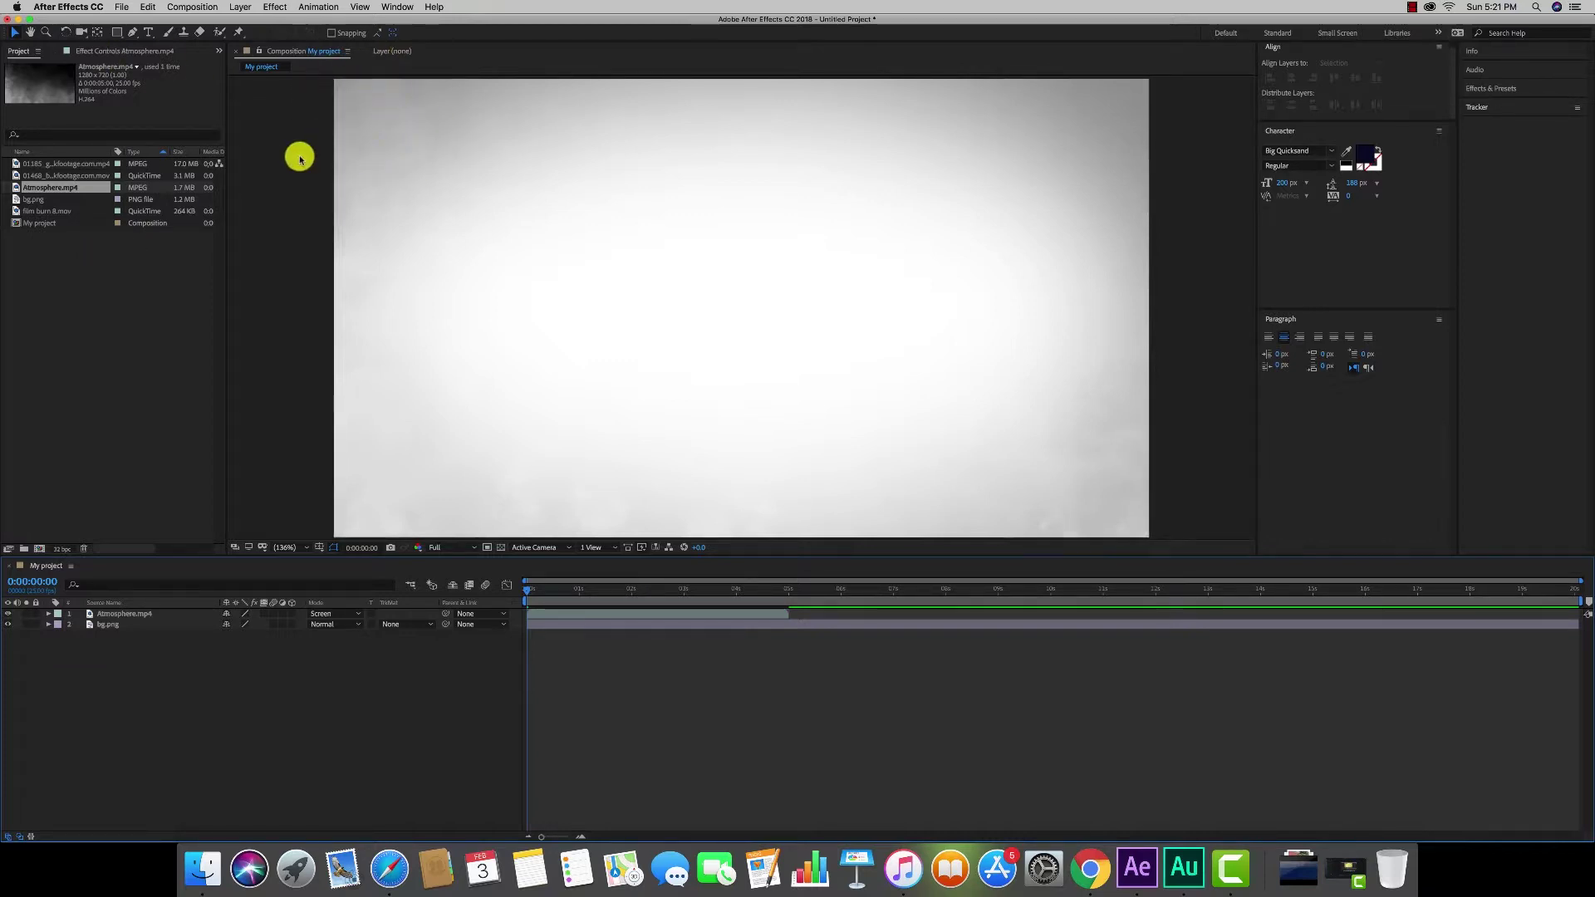
- Select the Atmosphere.mp4 layer and expand the Effects & Presets categories
left_click(757, 259)
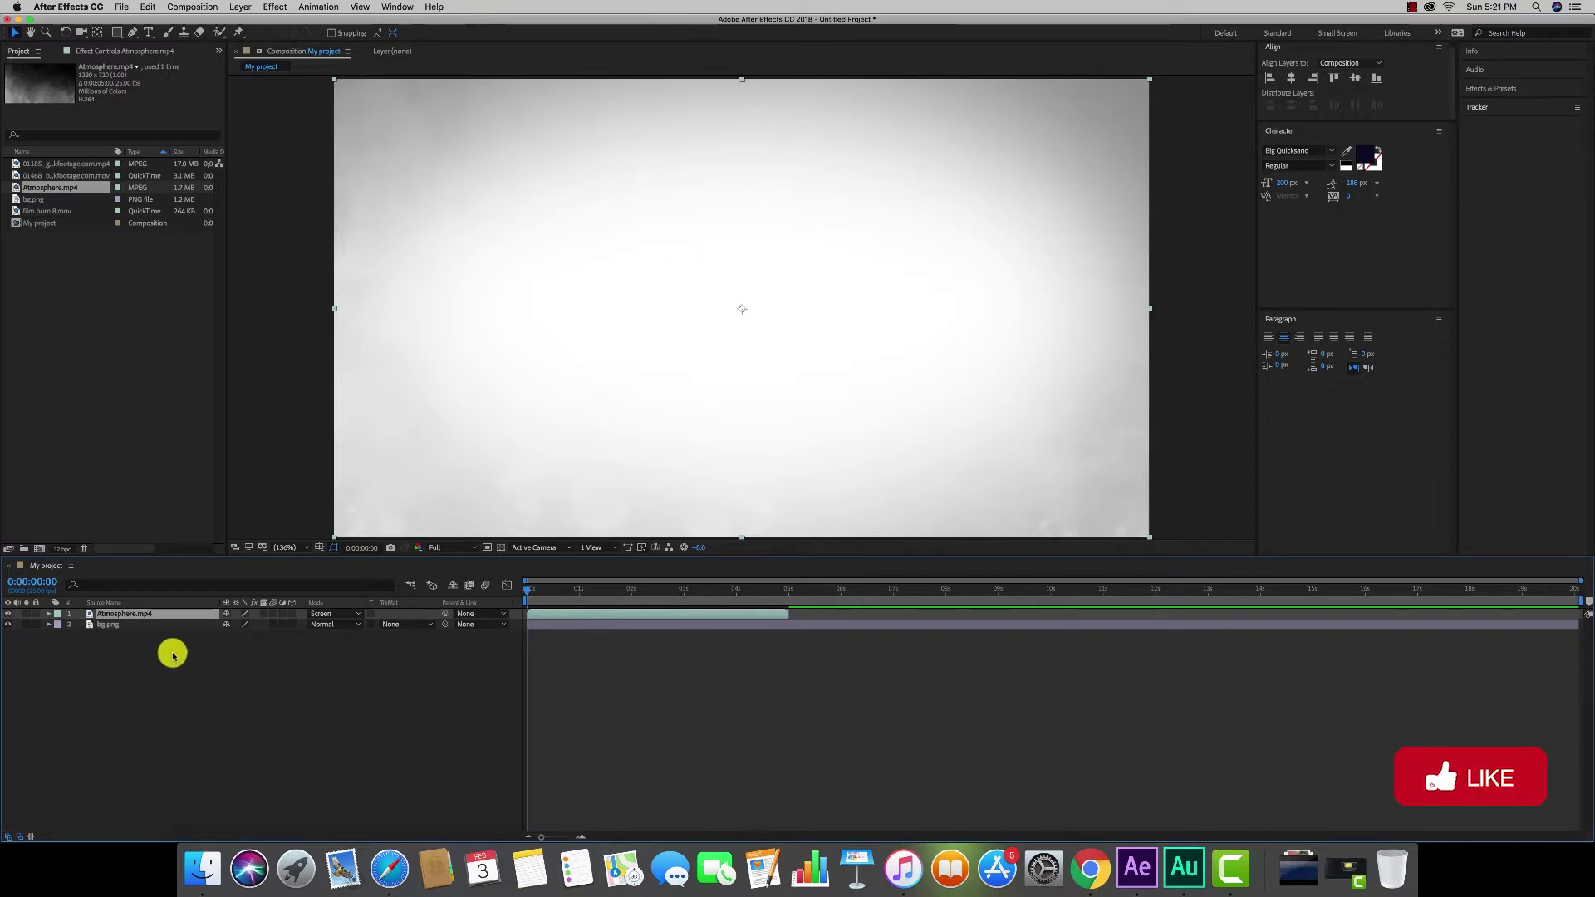
left_click(620, 366)
left_click(1496, 90)
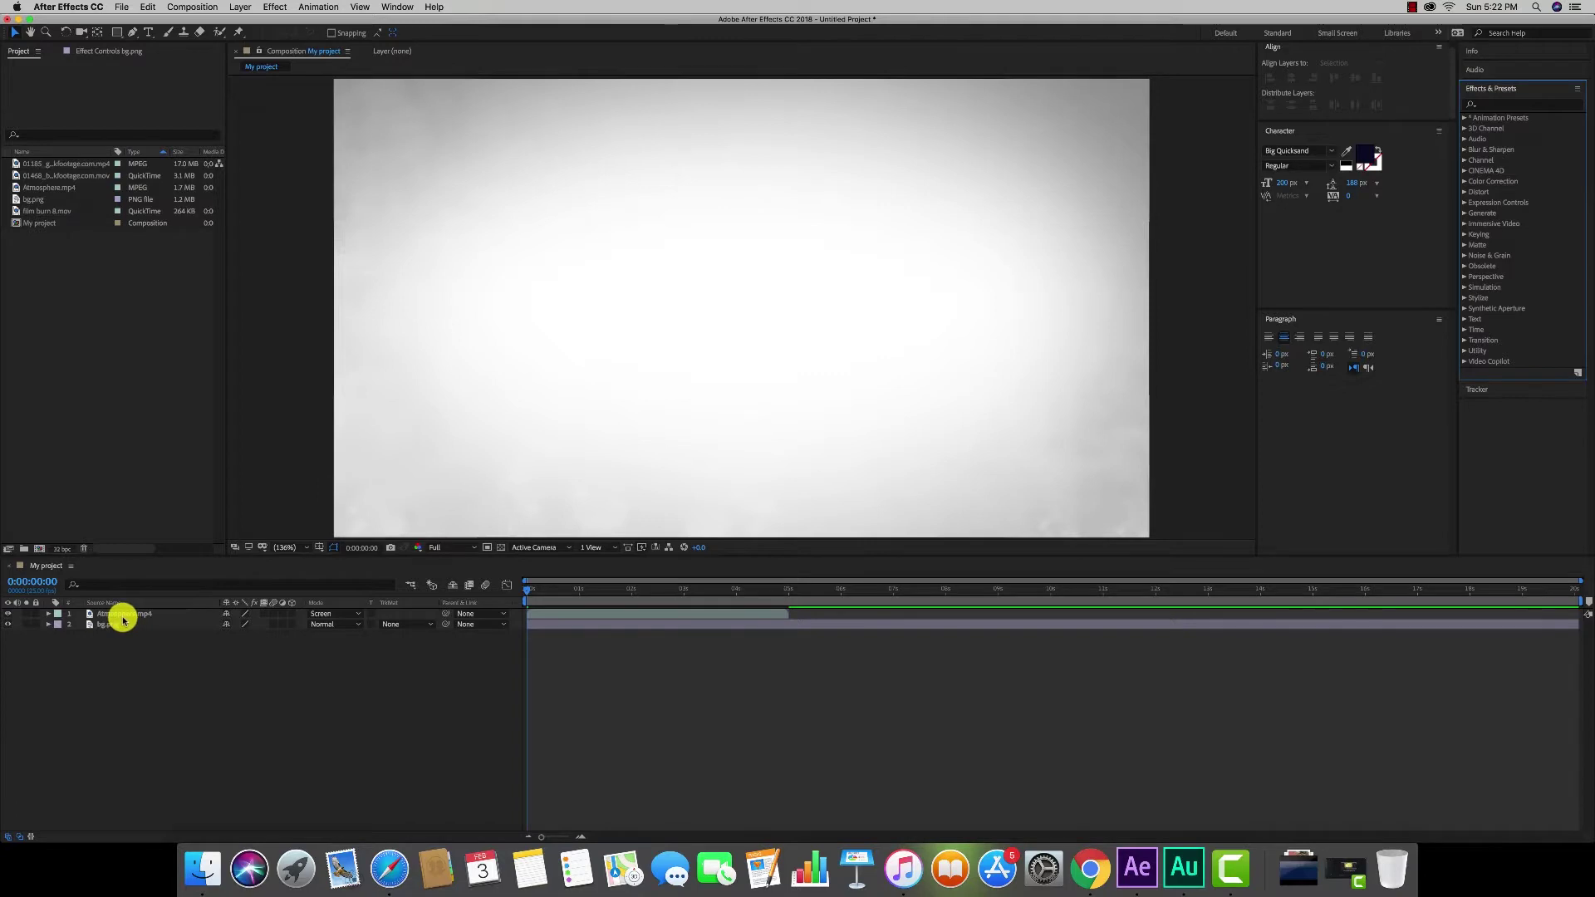
- Search effects for '4' and drop 4-Color Gradient onto the bg.png layer
left_click(1489, 106)
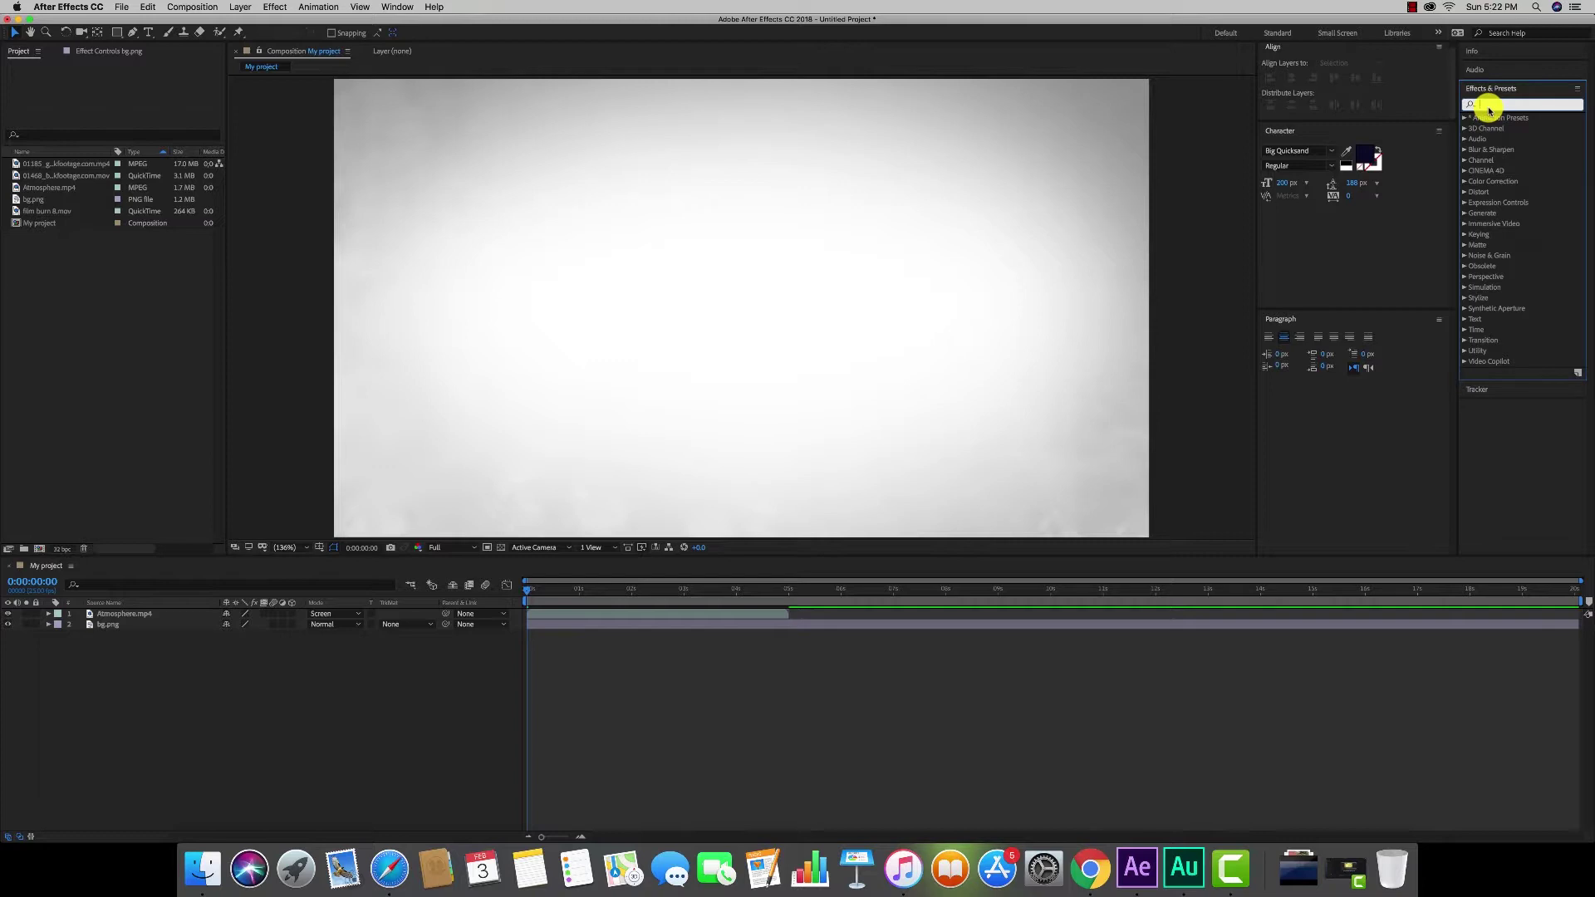
type("4")
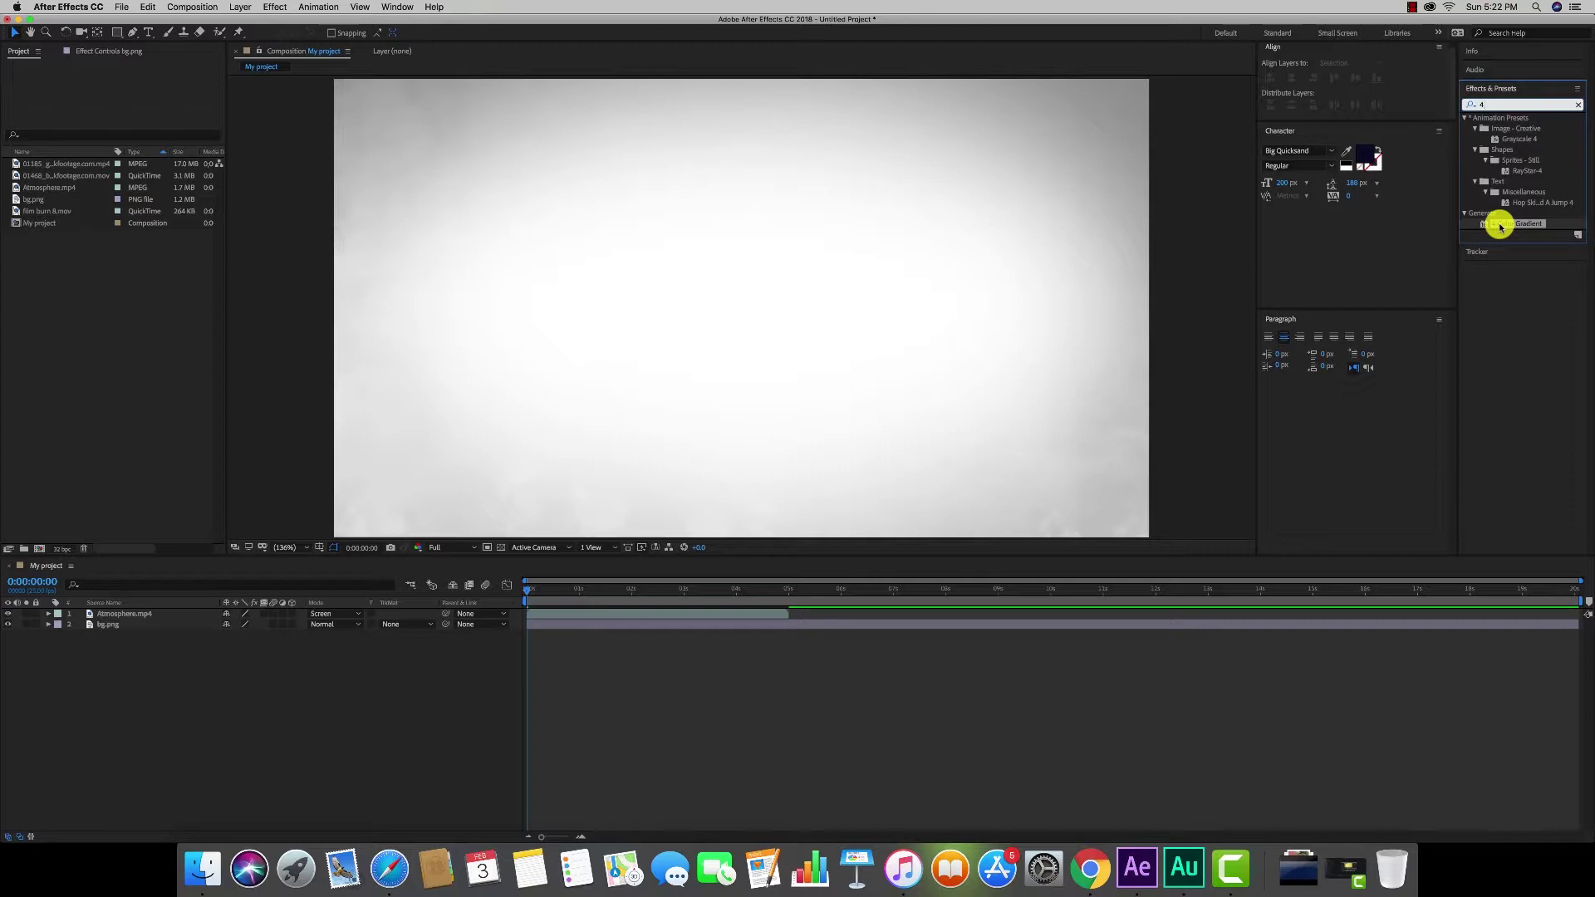
left_click_drag(1500, 226, 332, 650)
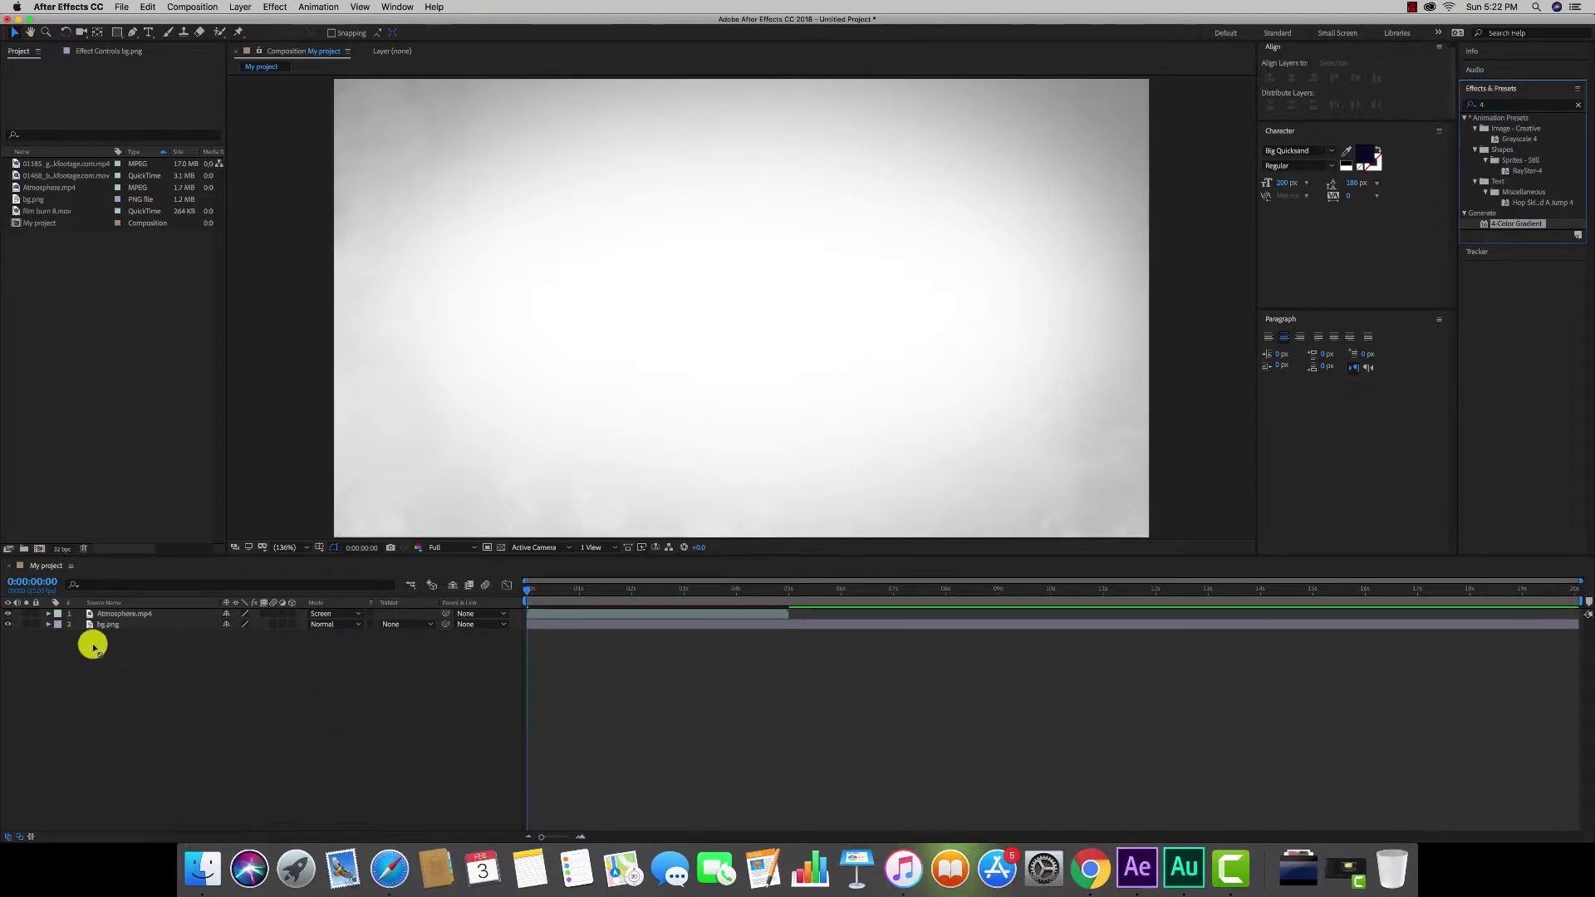
left_click_drag(331, 650, 107, 625)
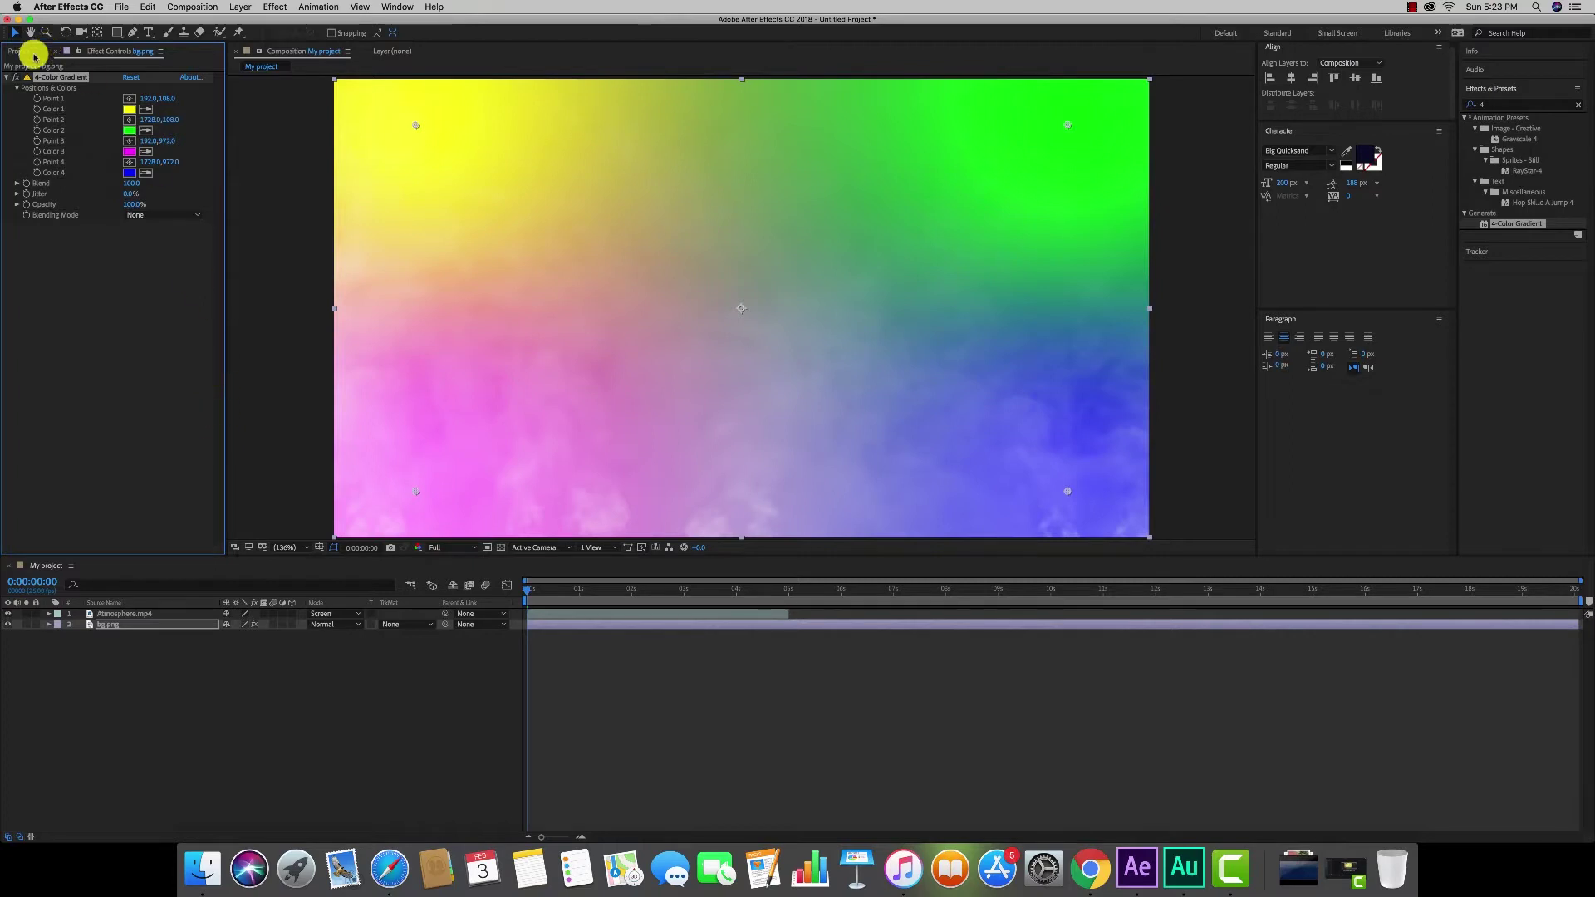
left_click(14, 52)
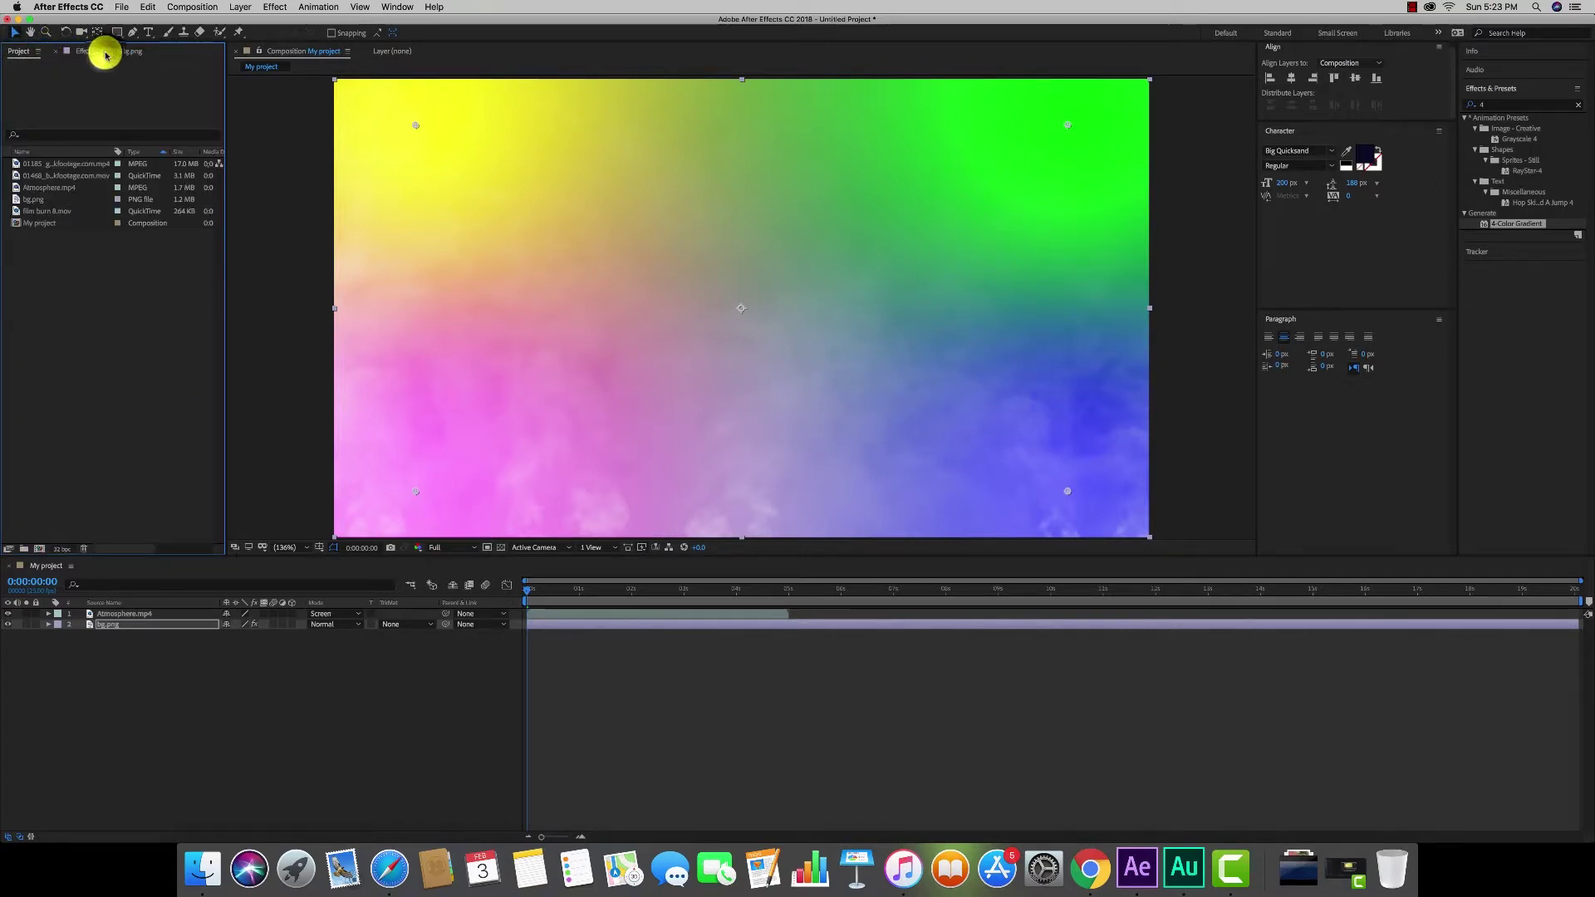
left_click(105, 52)
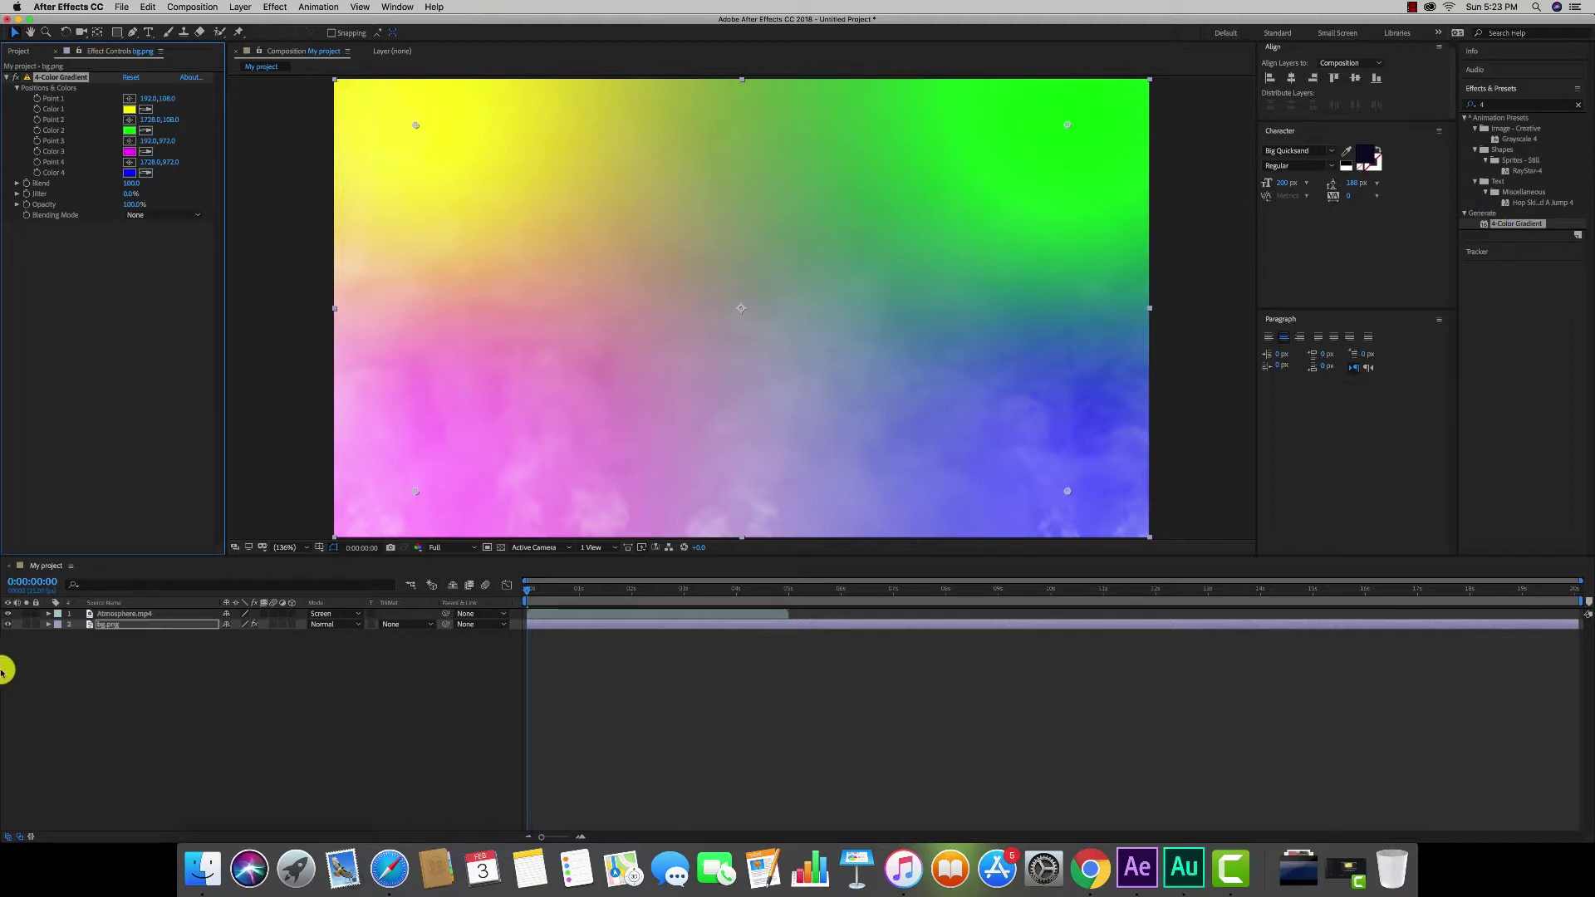
left_click(108, 627)
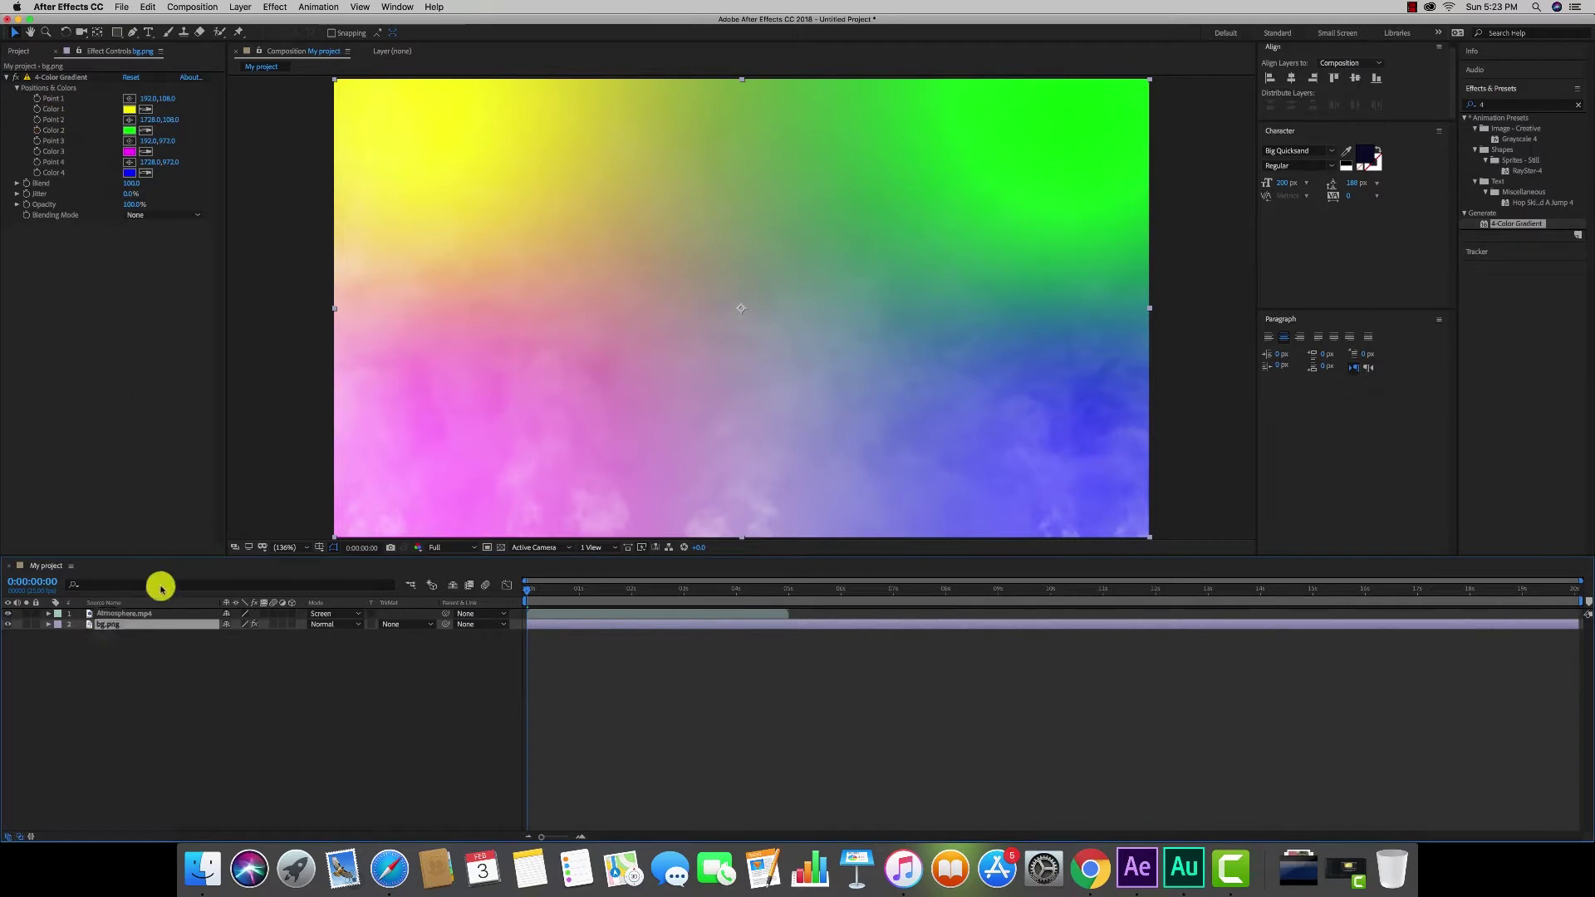
left_click(125, 614)
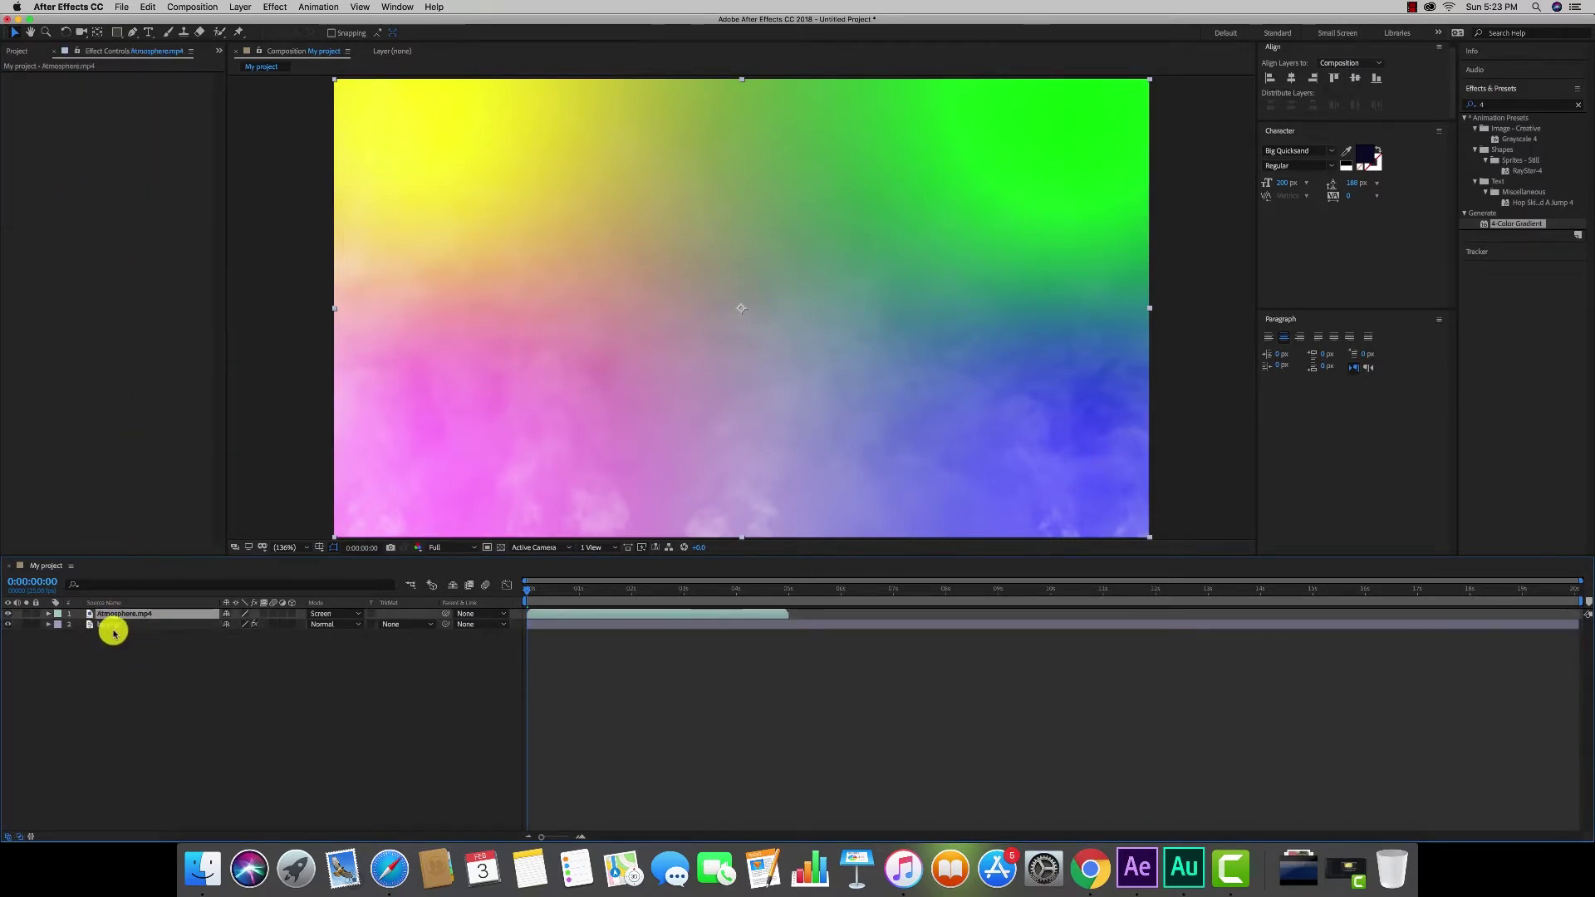
- Change the 4-Color Gradient's Color 1 from yellow to a pale mint green
left_click(106, 626)
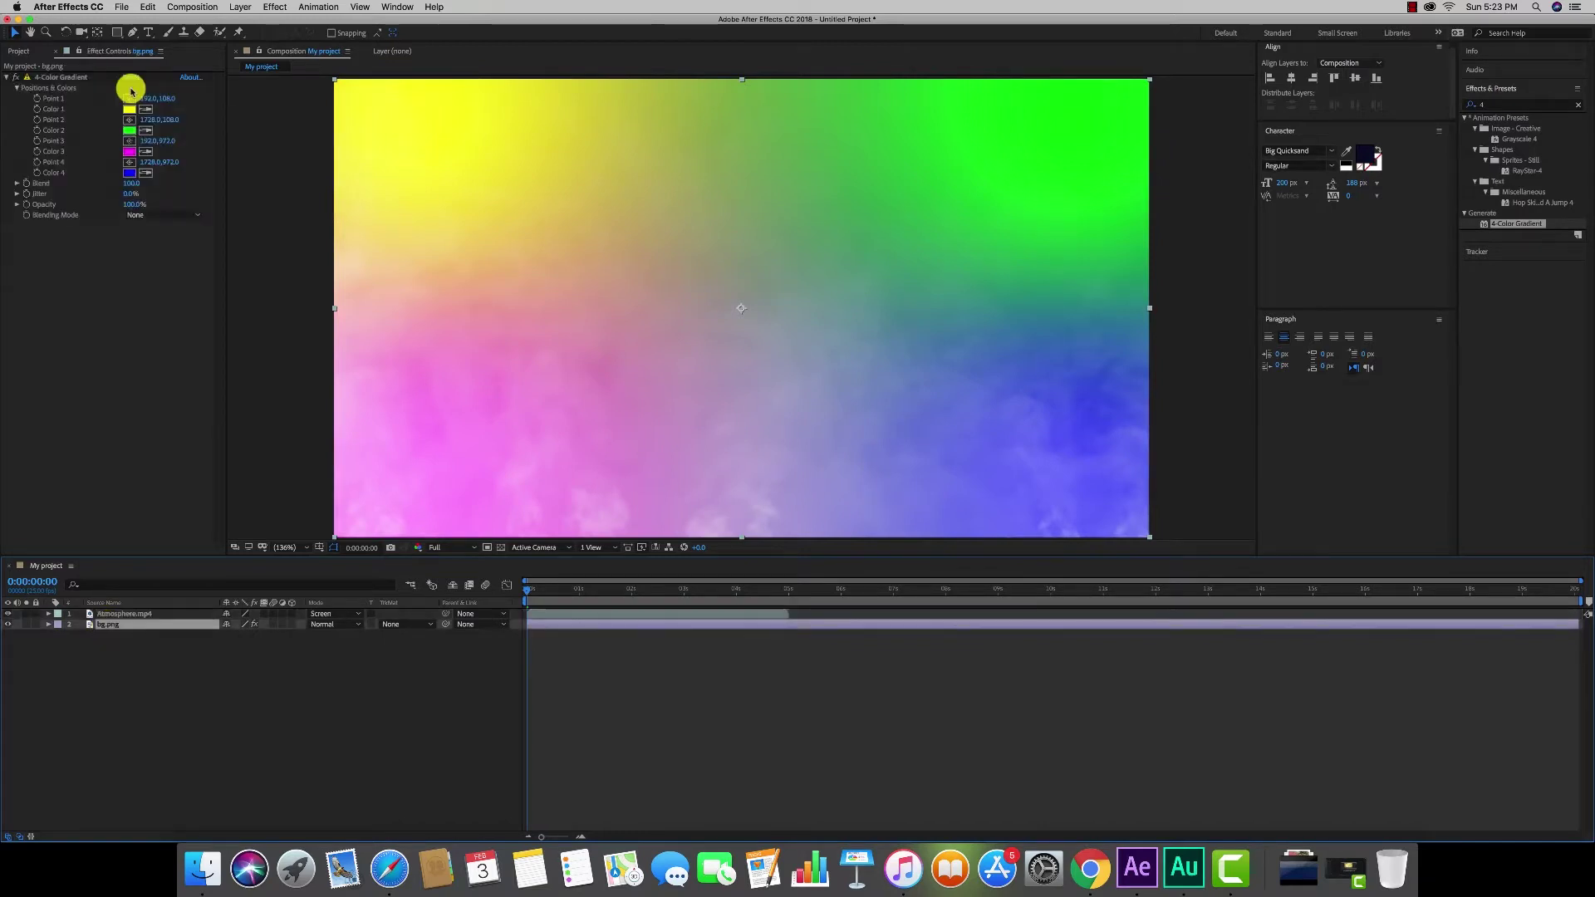
left_click(129, 109)
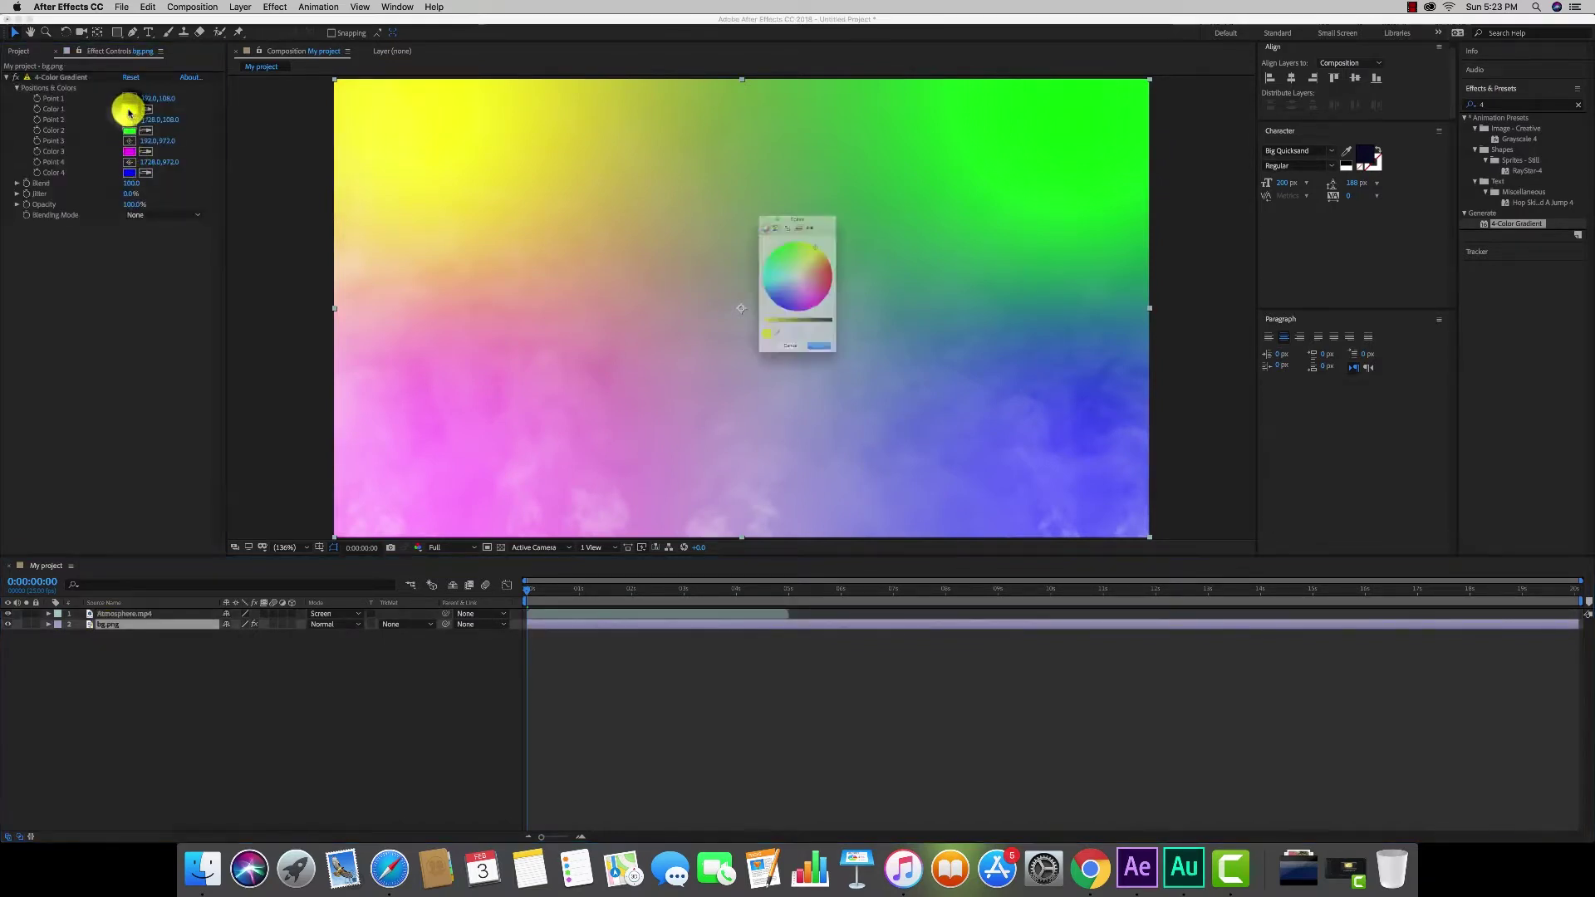
left_click(779, 211)
left_click_drag(779, 211, 789, 255)
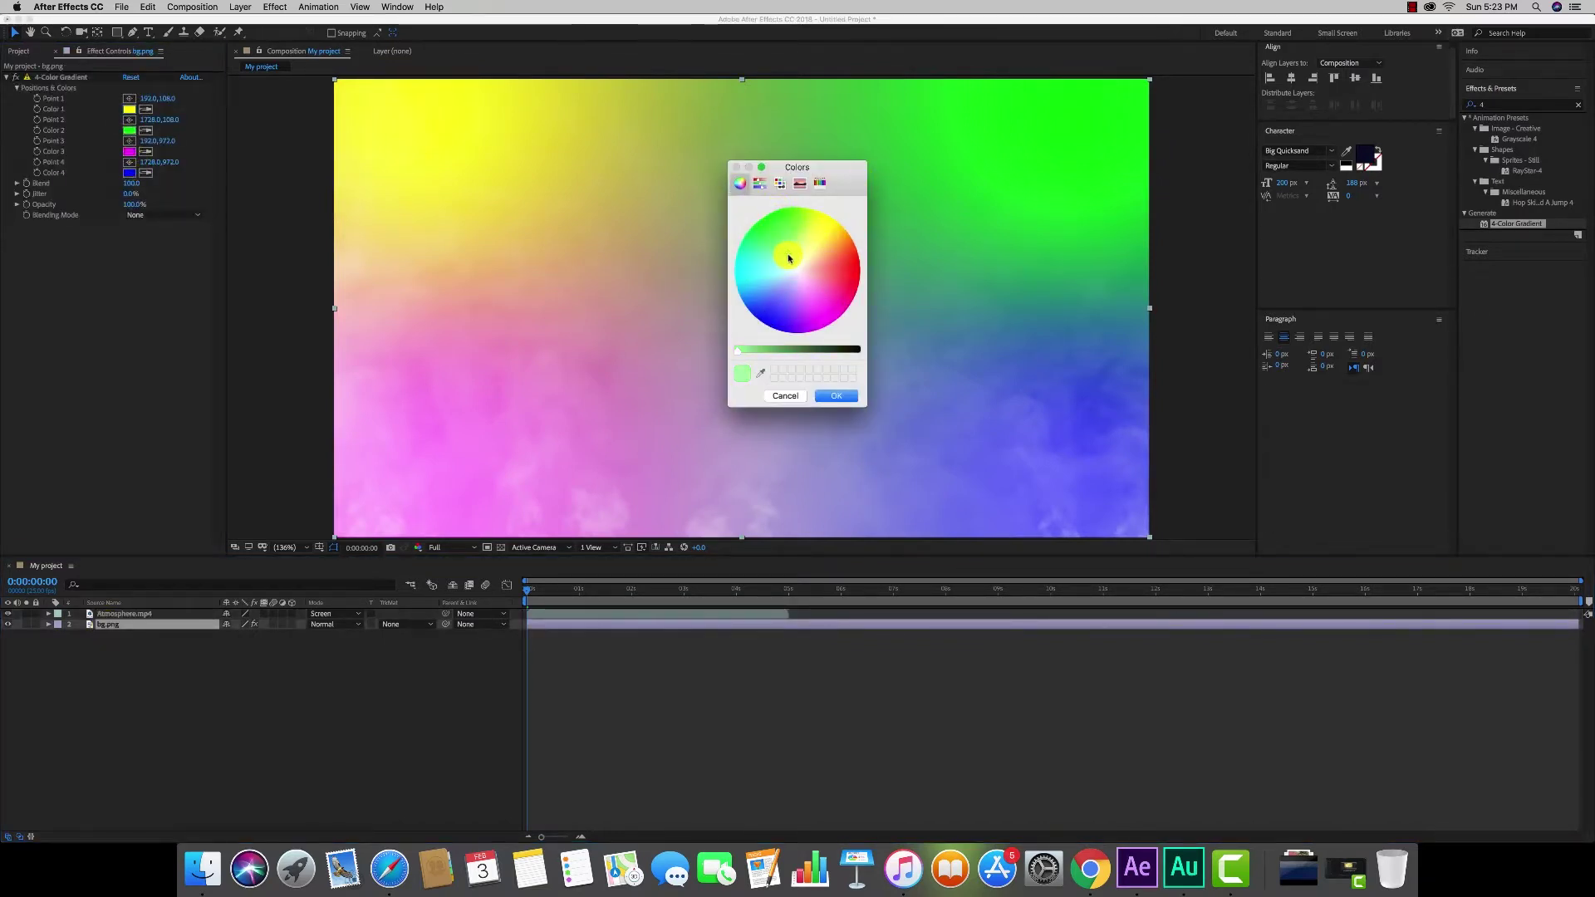
left_click(836, 389)
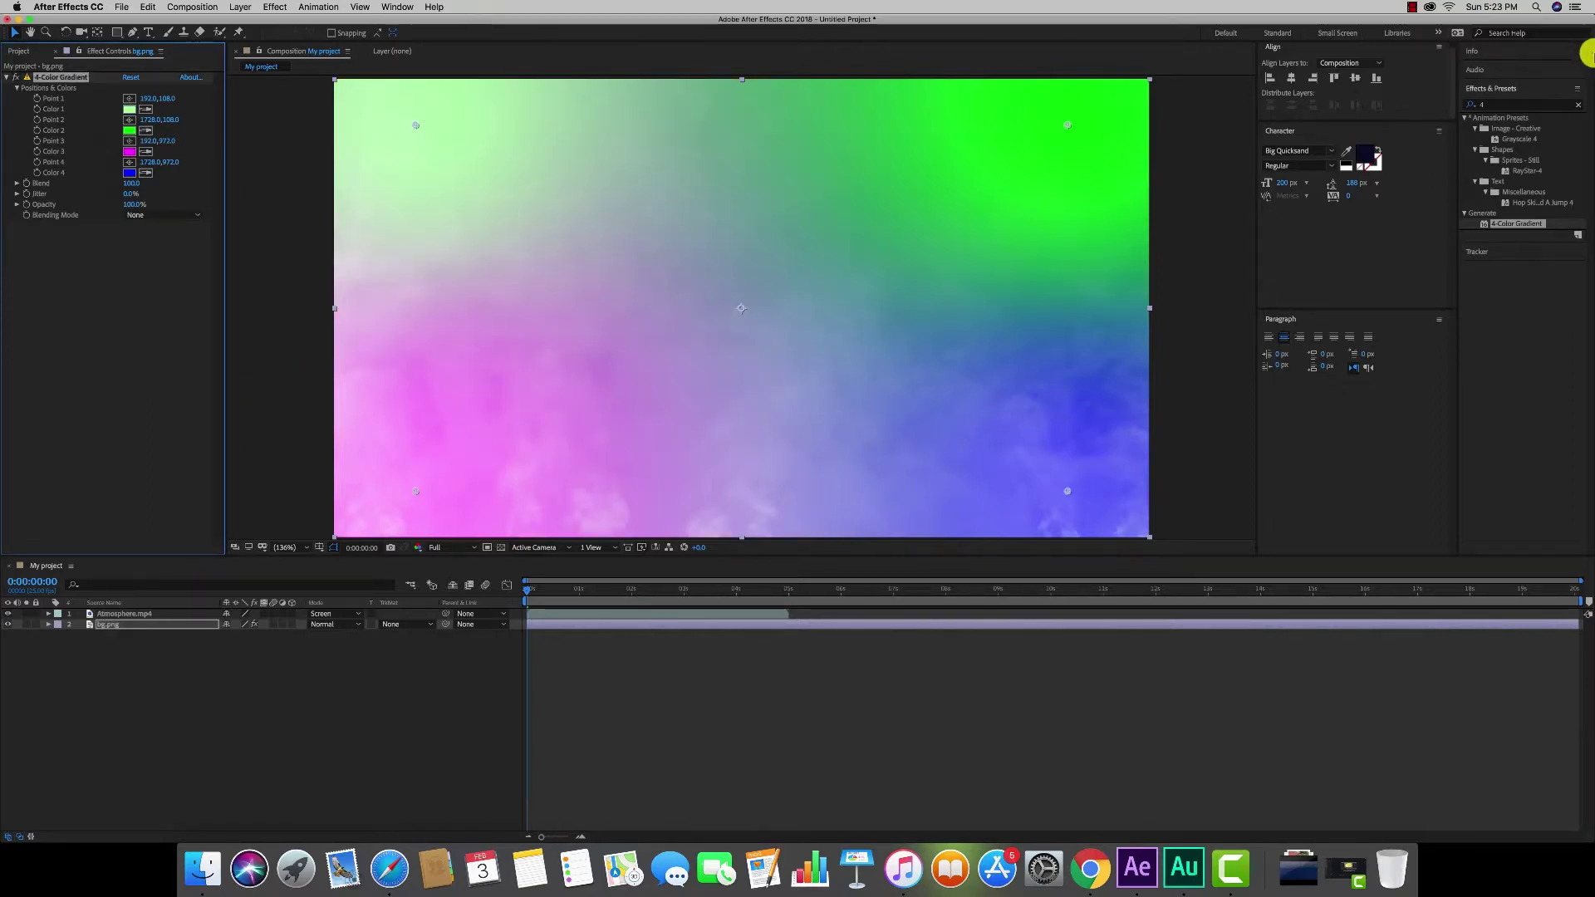
- Search 'fast' and apply Fast Blur (Legacy) to the Atmosphere.mp4 layer
left_click(1496, 104)
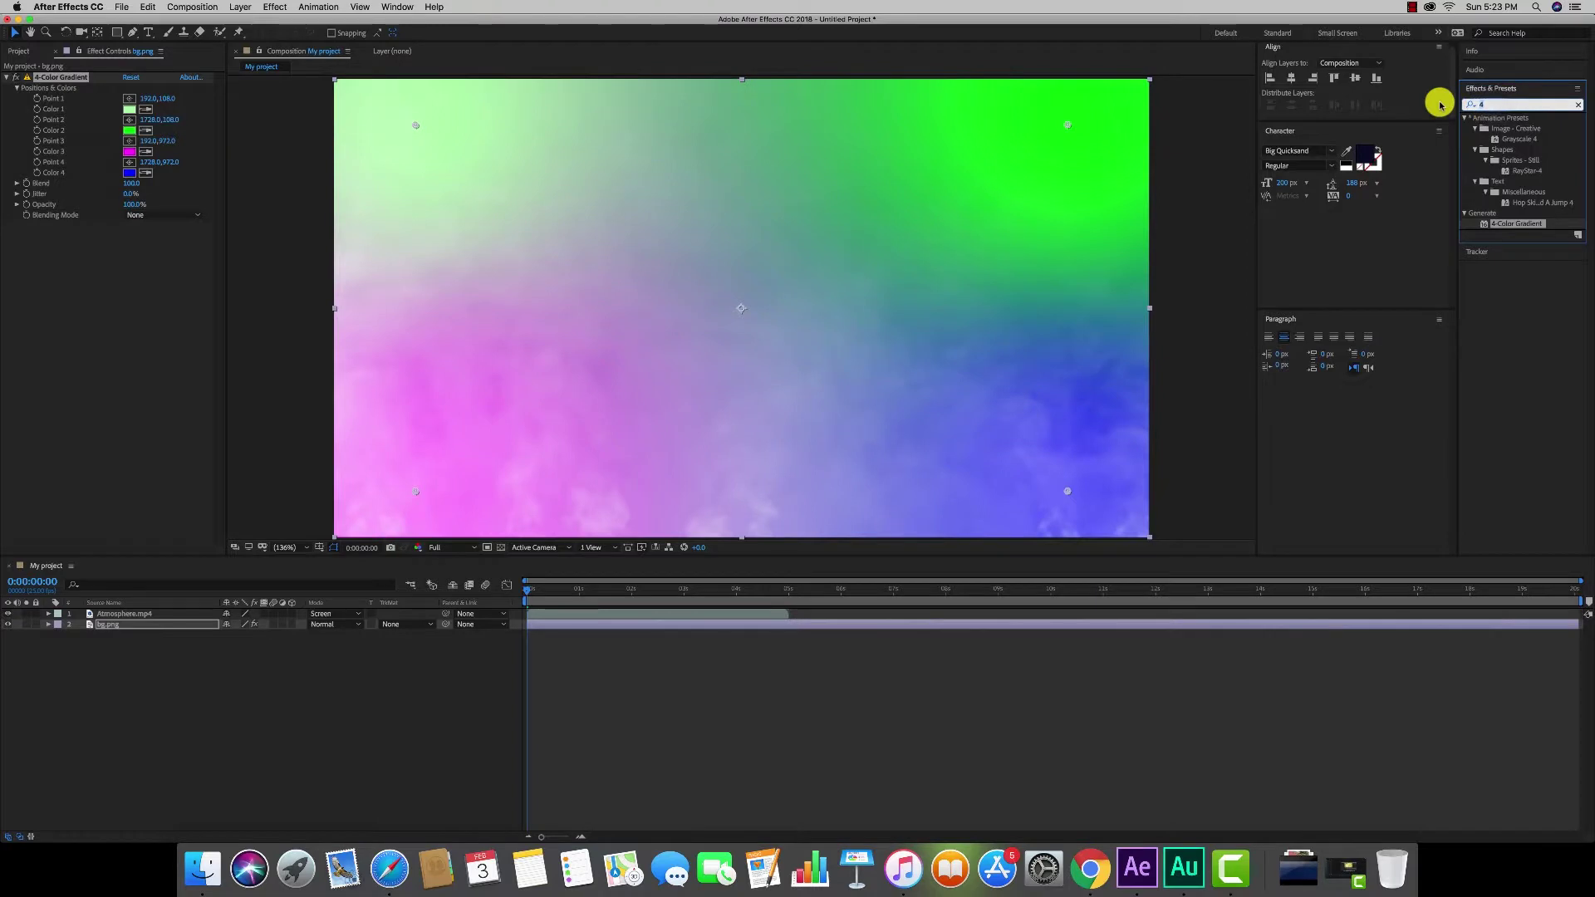
type("fast")
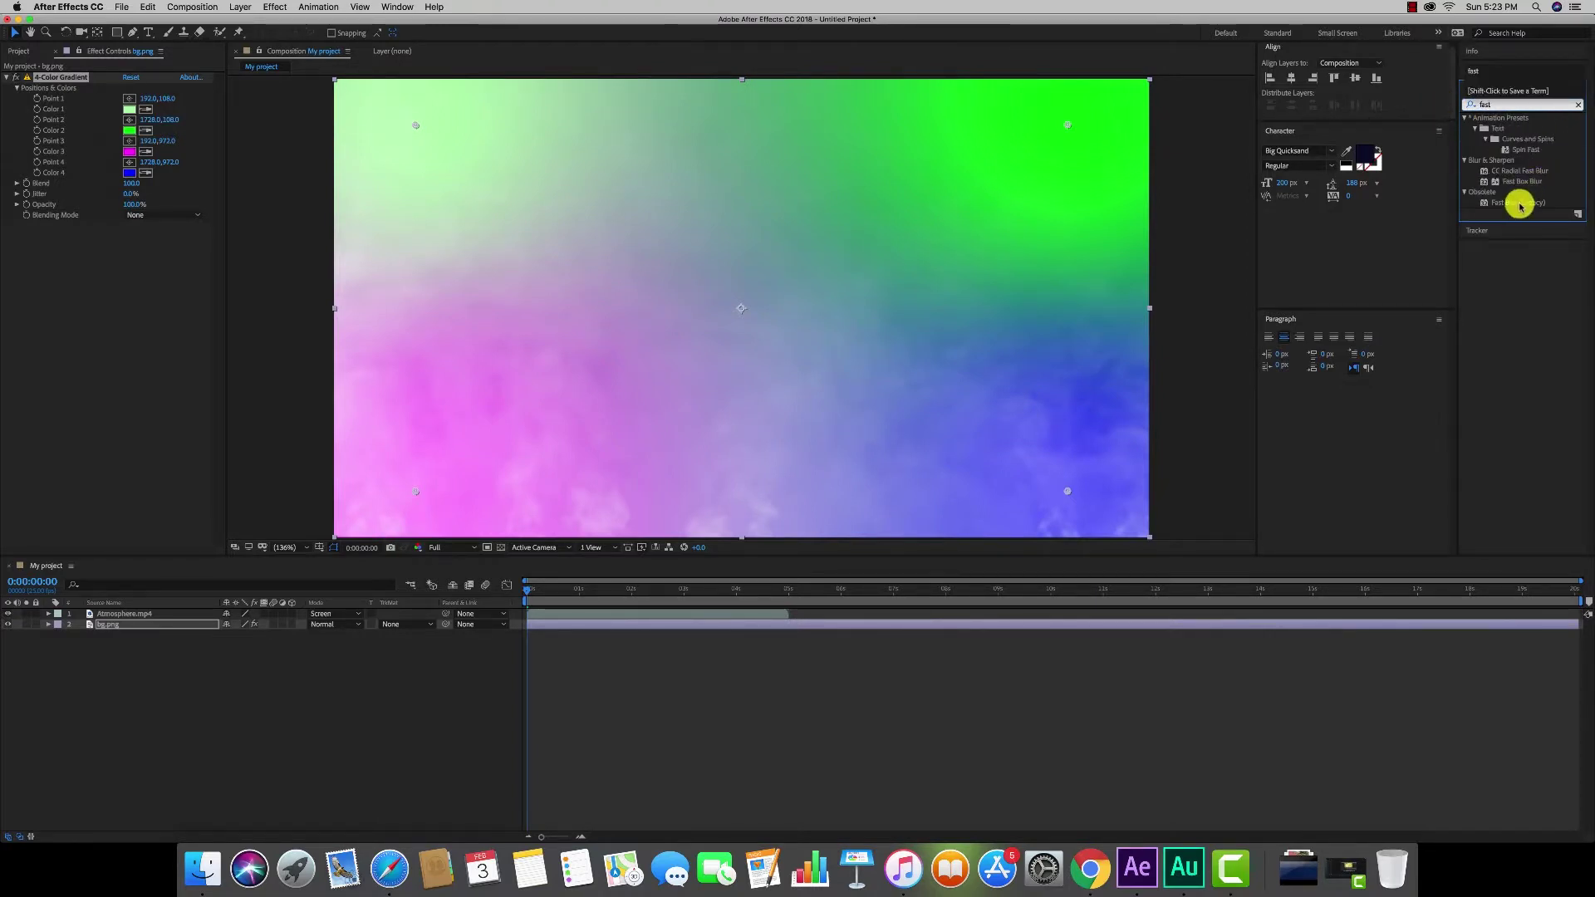
left_click_drag(1519, 203, 101, 616)
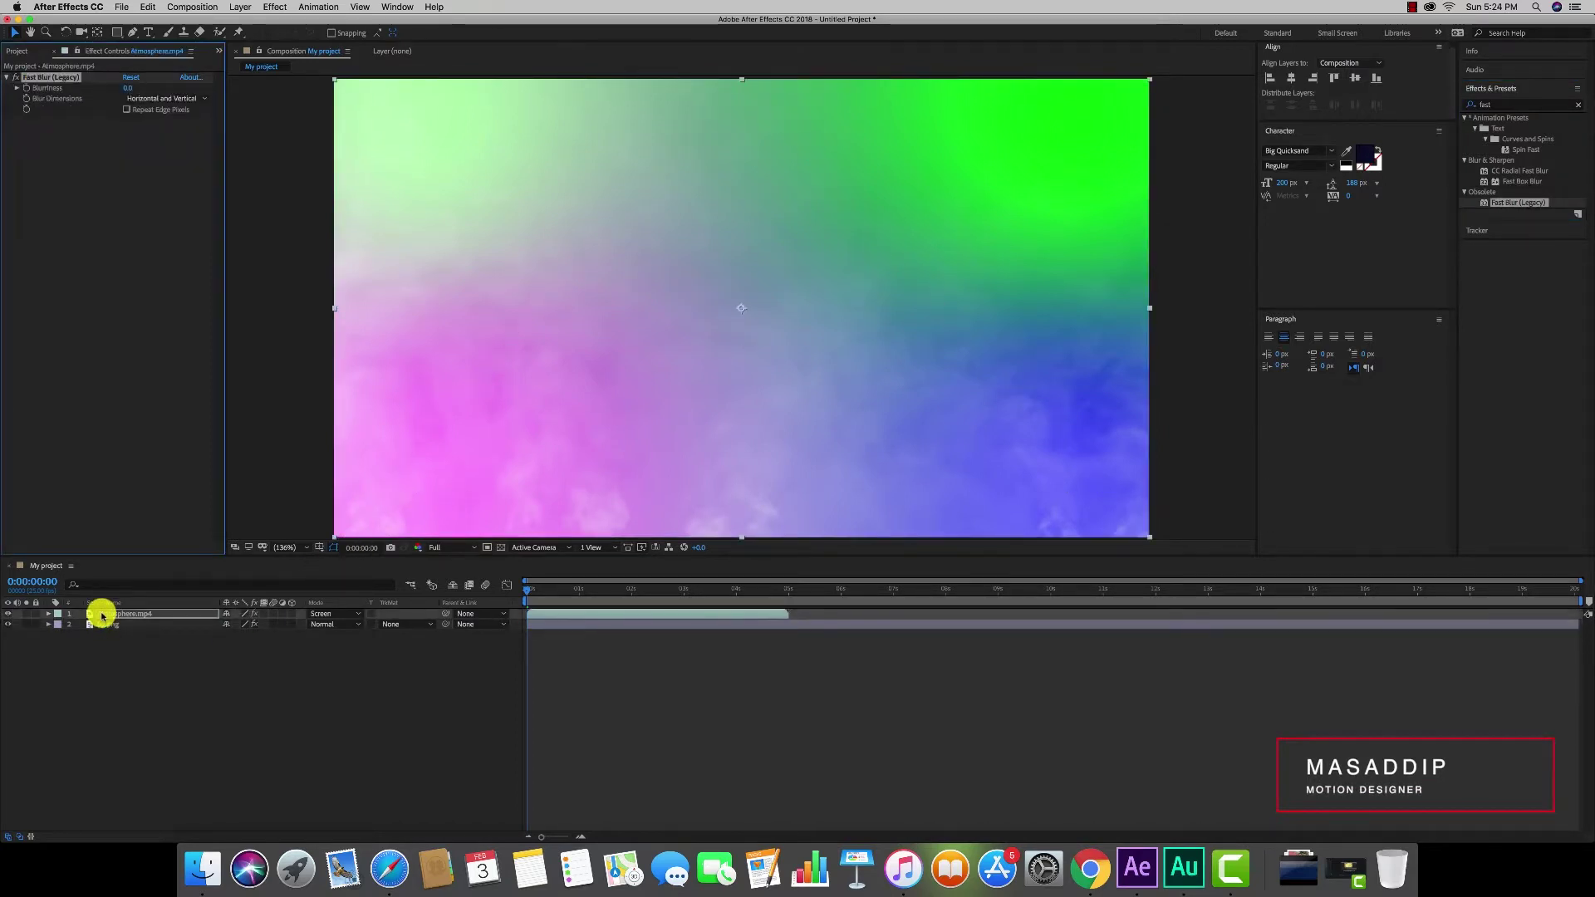
- Switch the Atmosphere.mp4 layer's blend mode from Screen to Normal
left_click(321, 614)
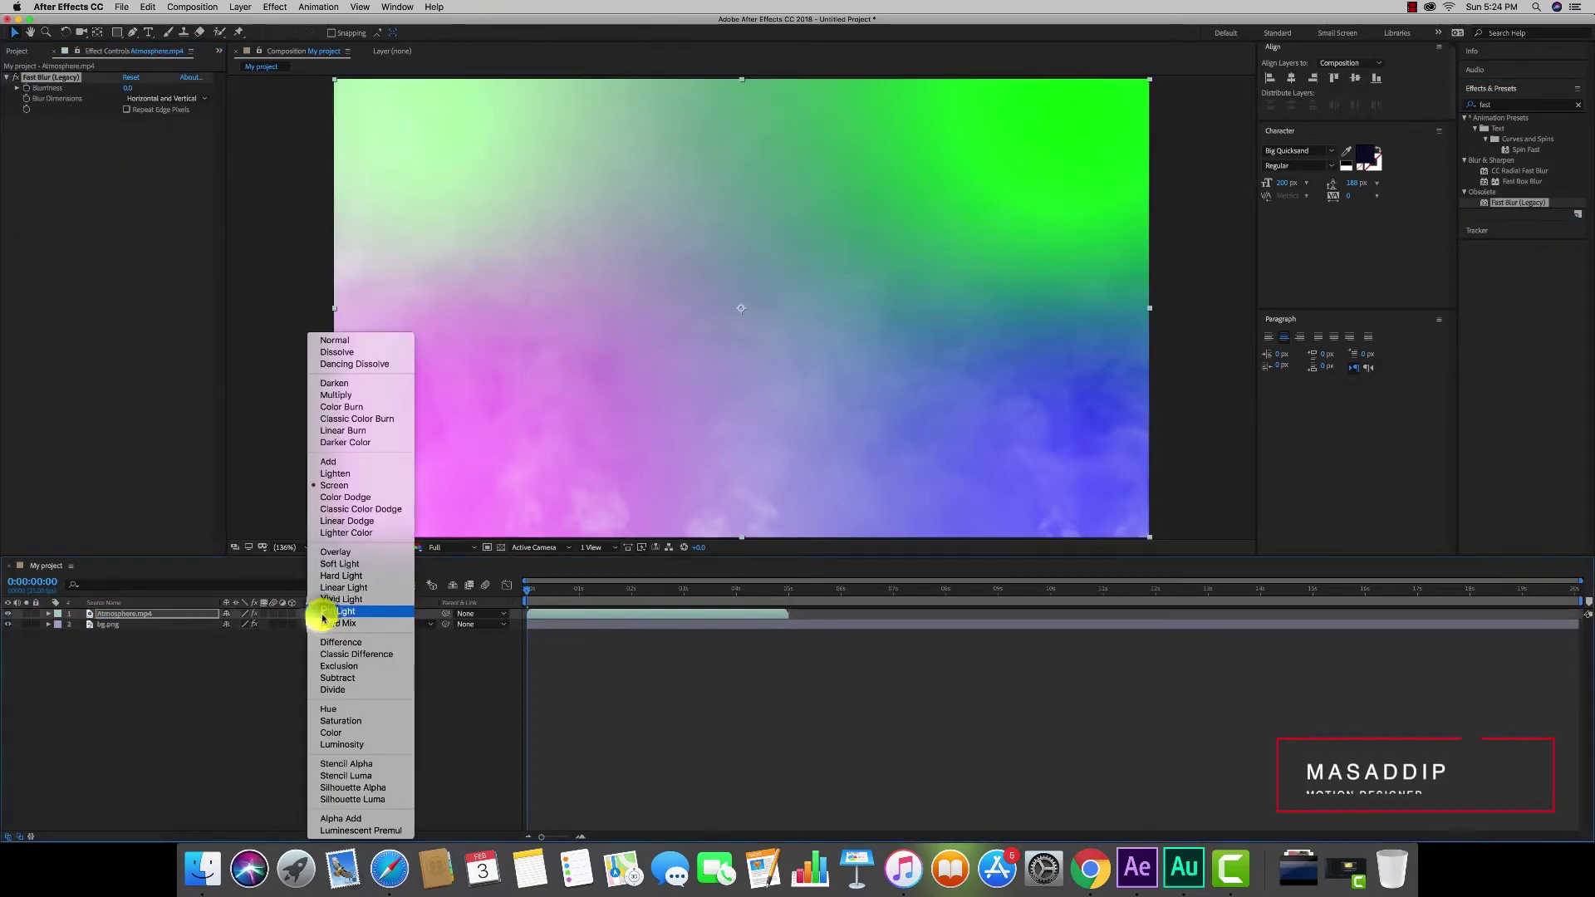
left_click(336, 340)
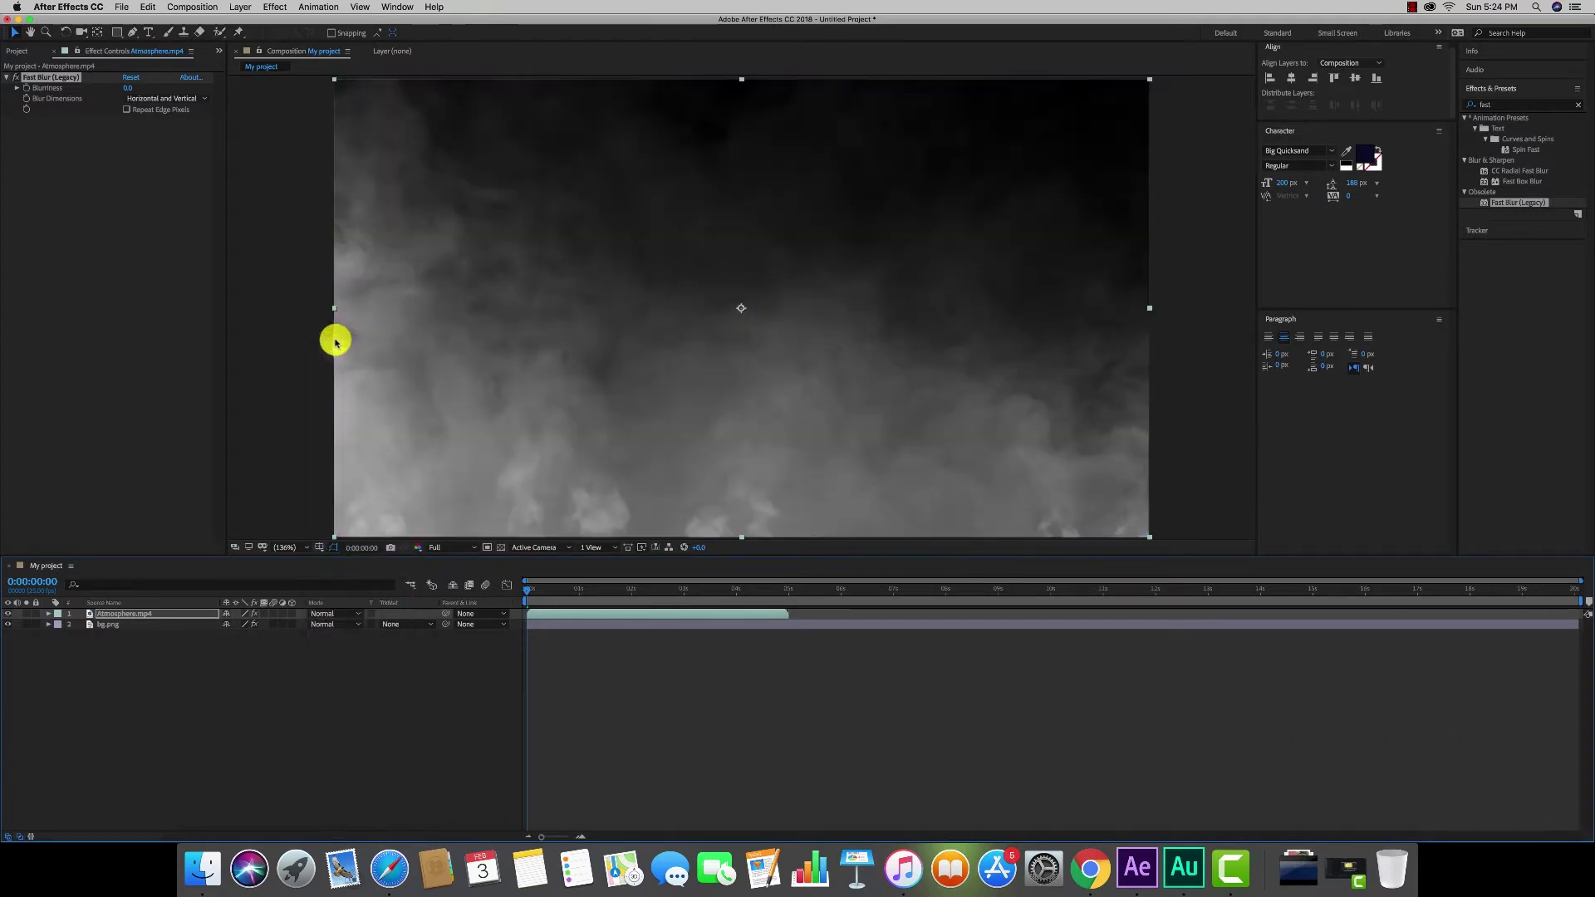
left_click(110, 616)
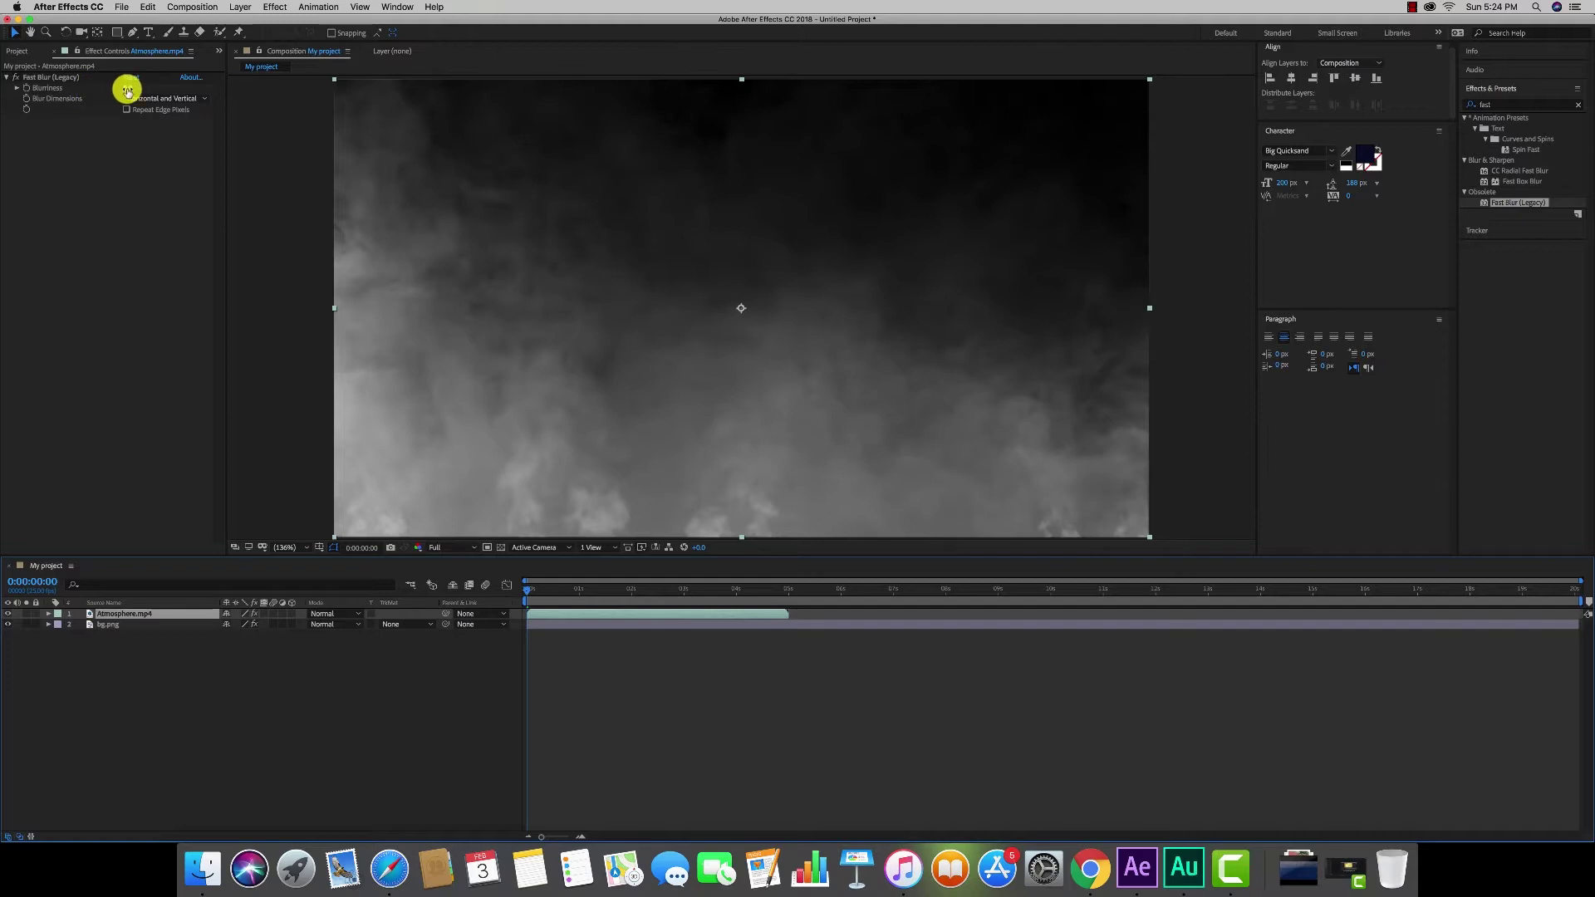
left_click_drag(127, 91, 203, 87)
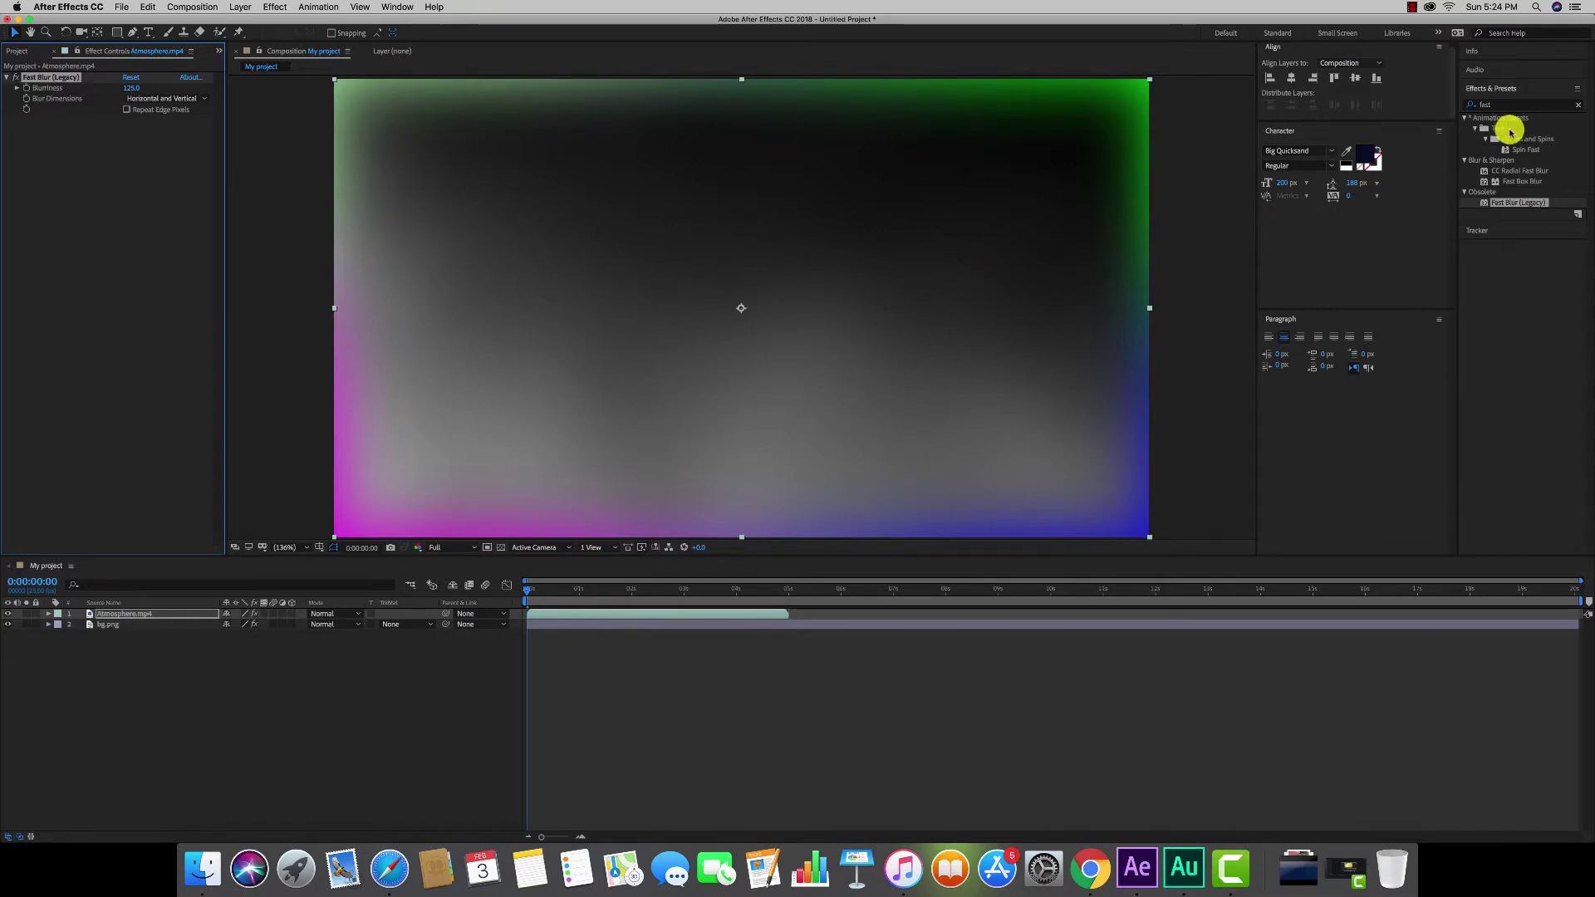
left_click(1499, 89)
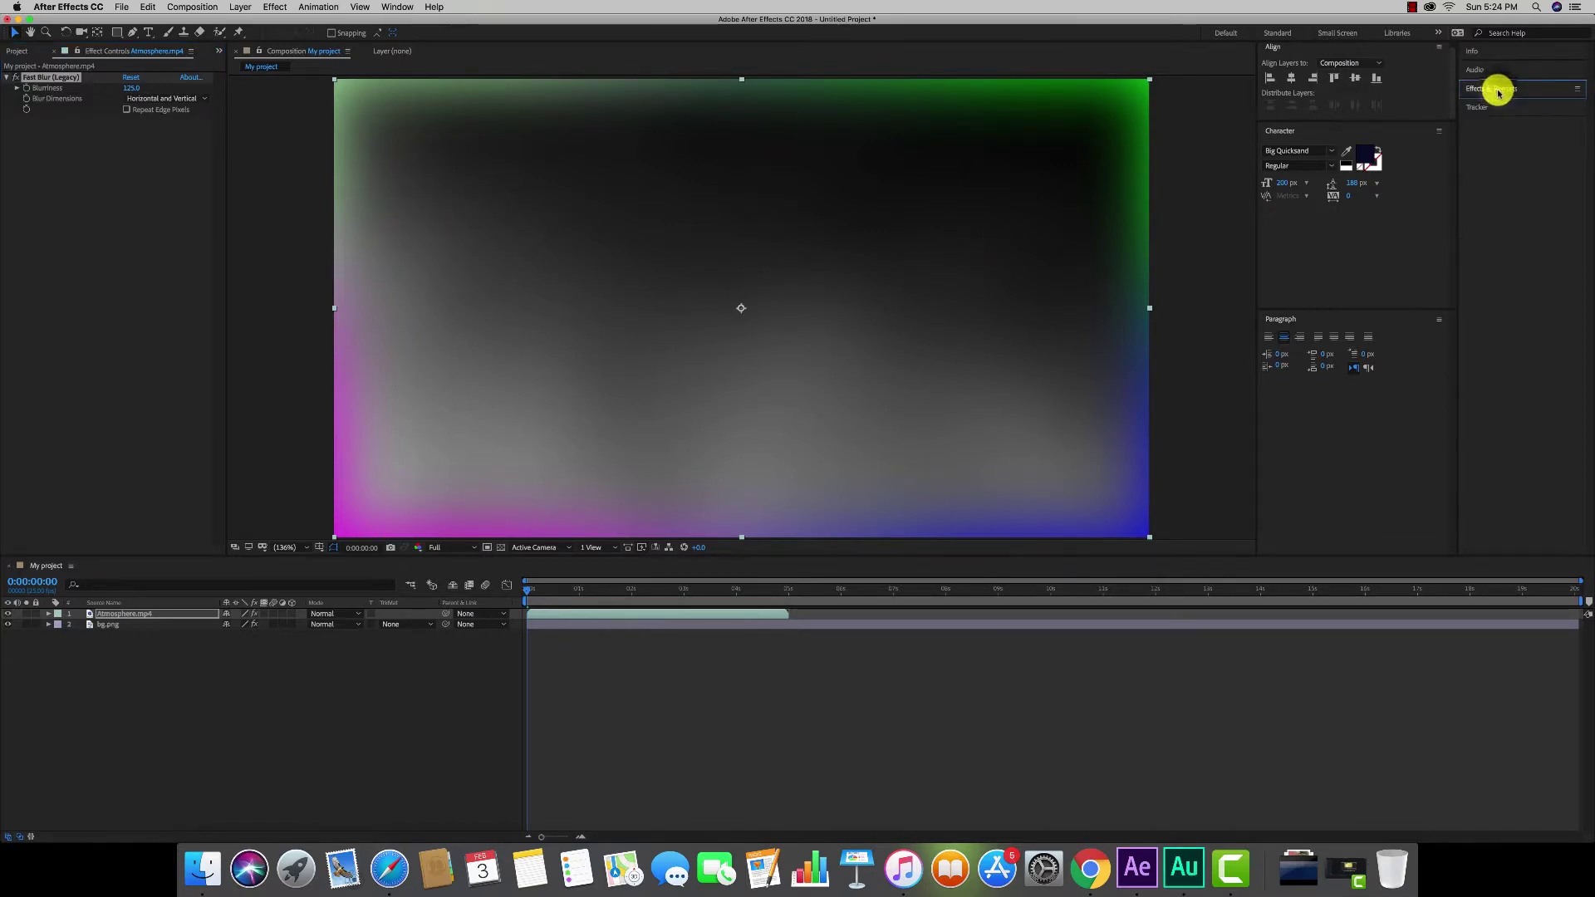
left_click(1499, 90)
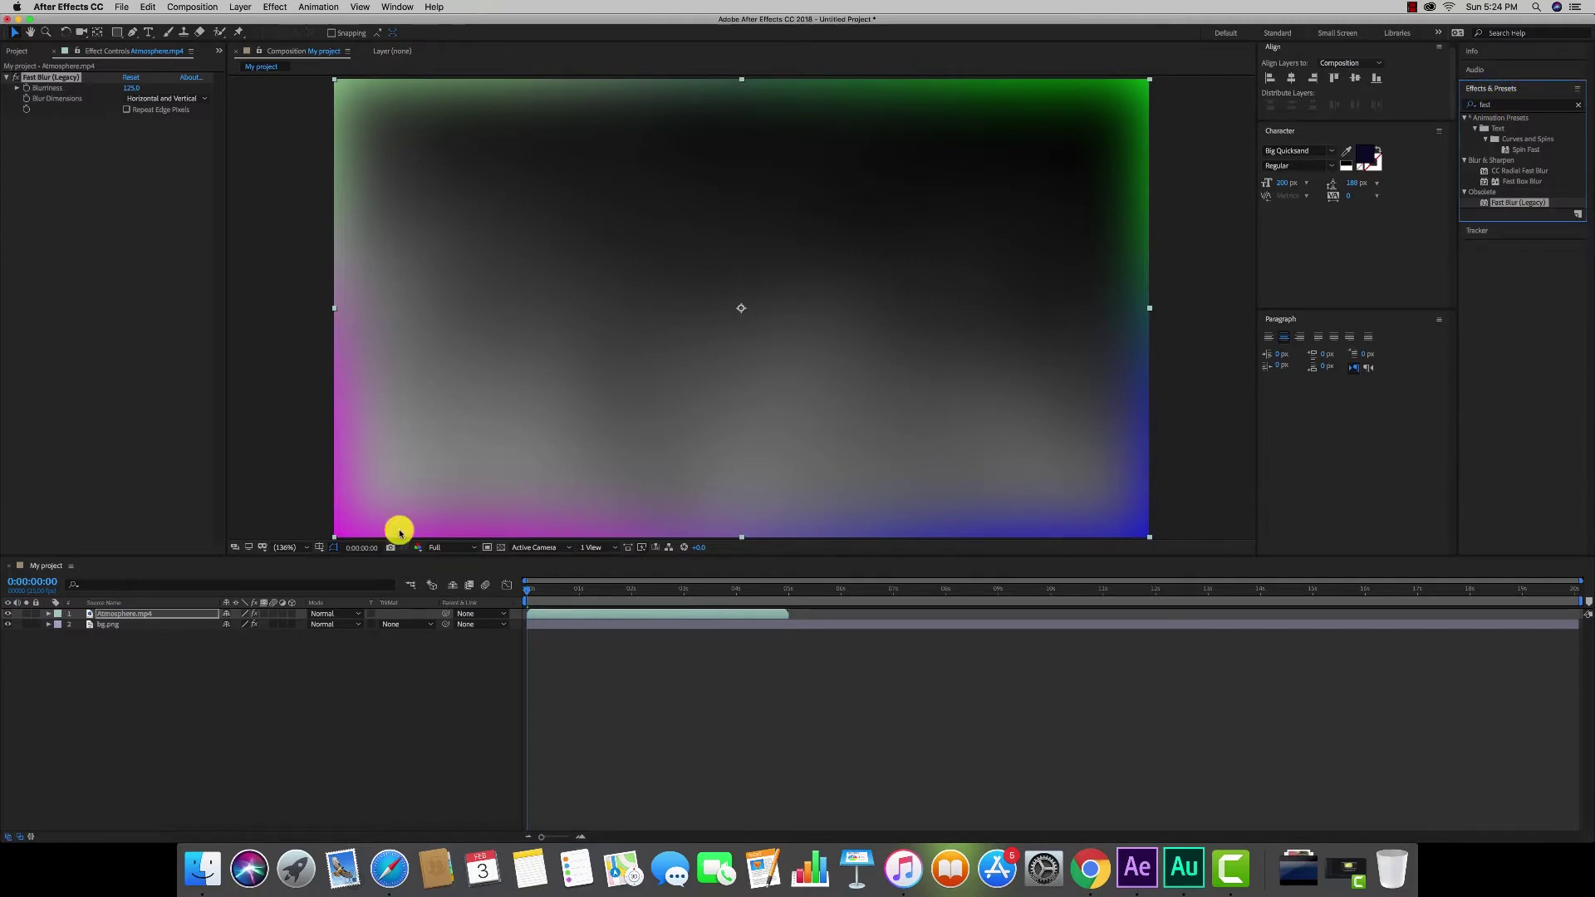
left_click(115, 614)
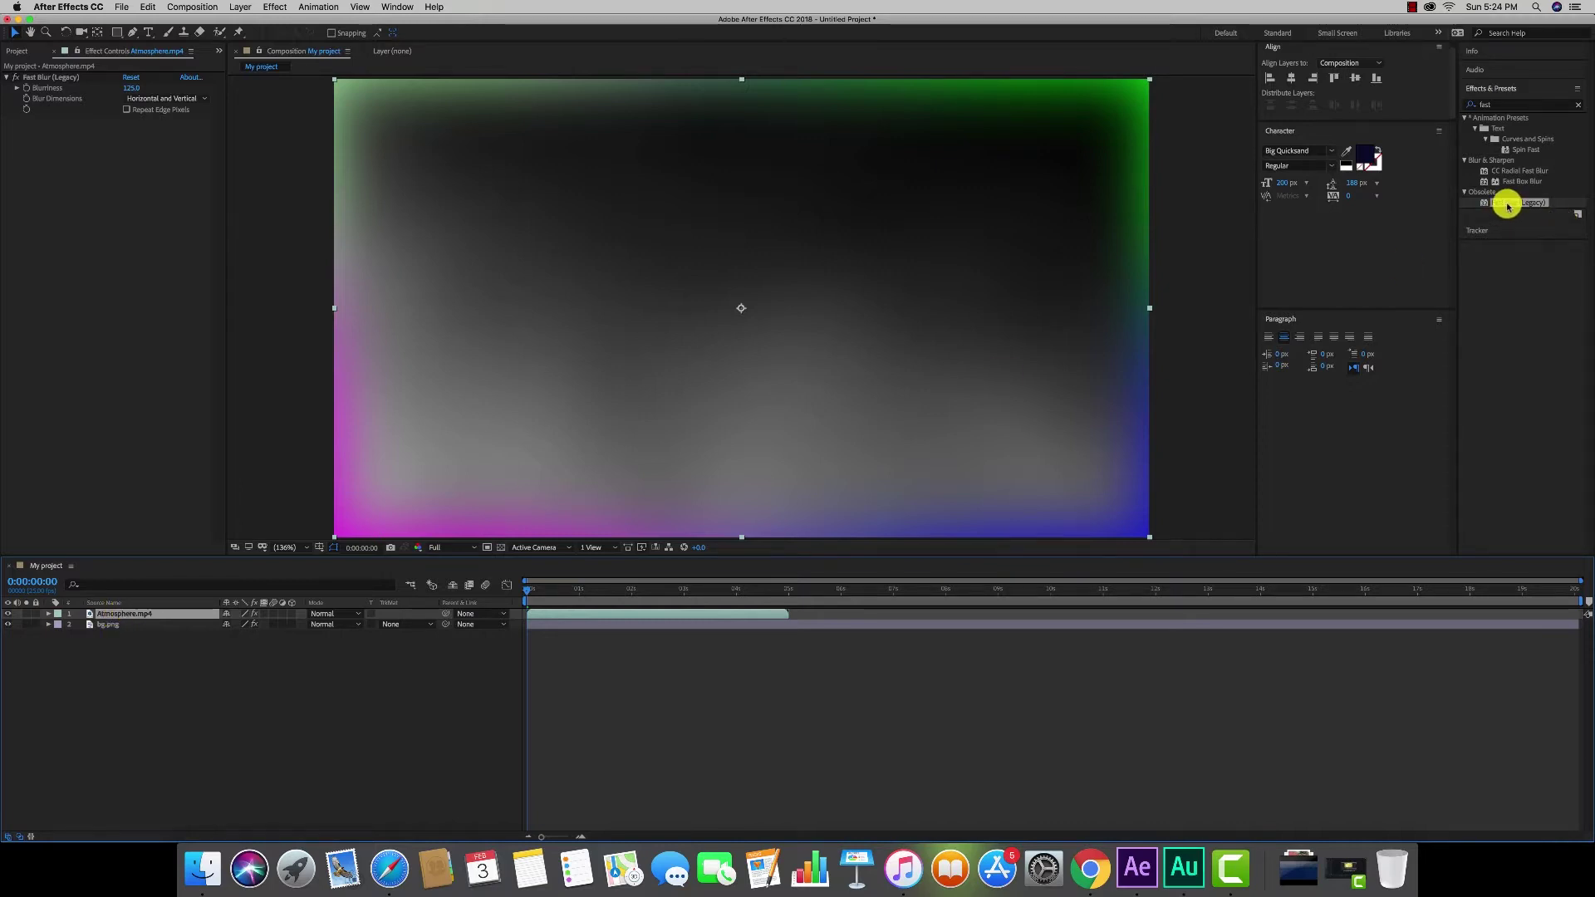
left_click_drag(1508, 206, 149, 615)
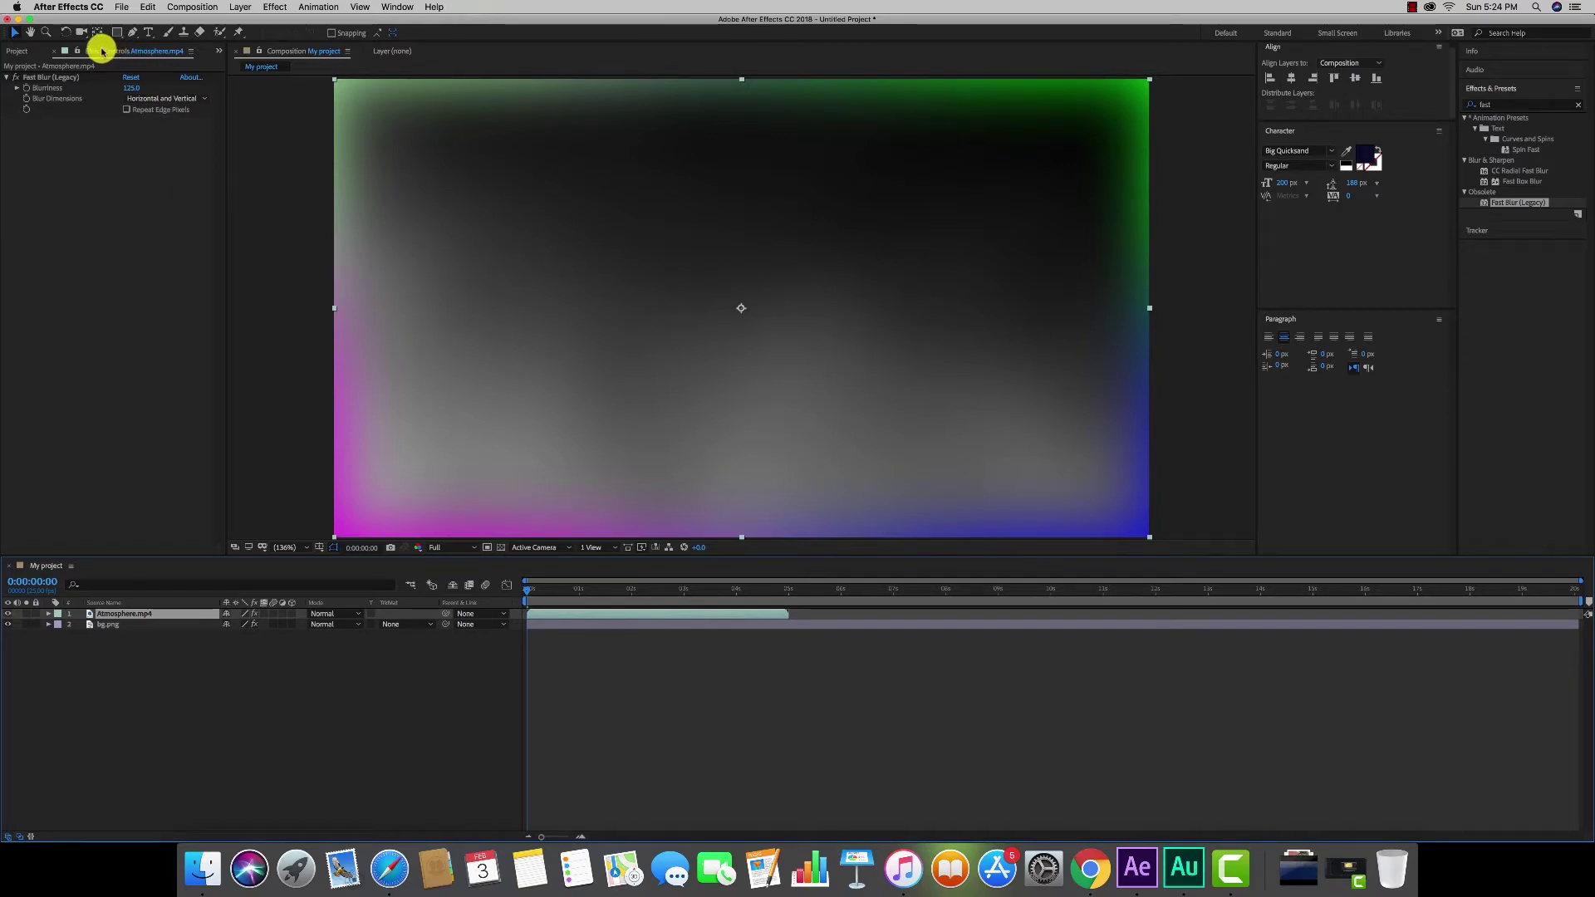
- Dismiss the Window menu, then expand and collapse the Info, Audio and Tracker panels
left_click(392, 9)
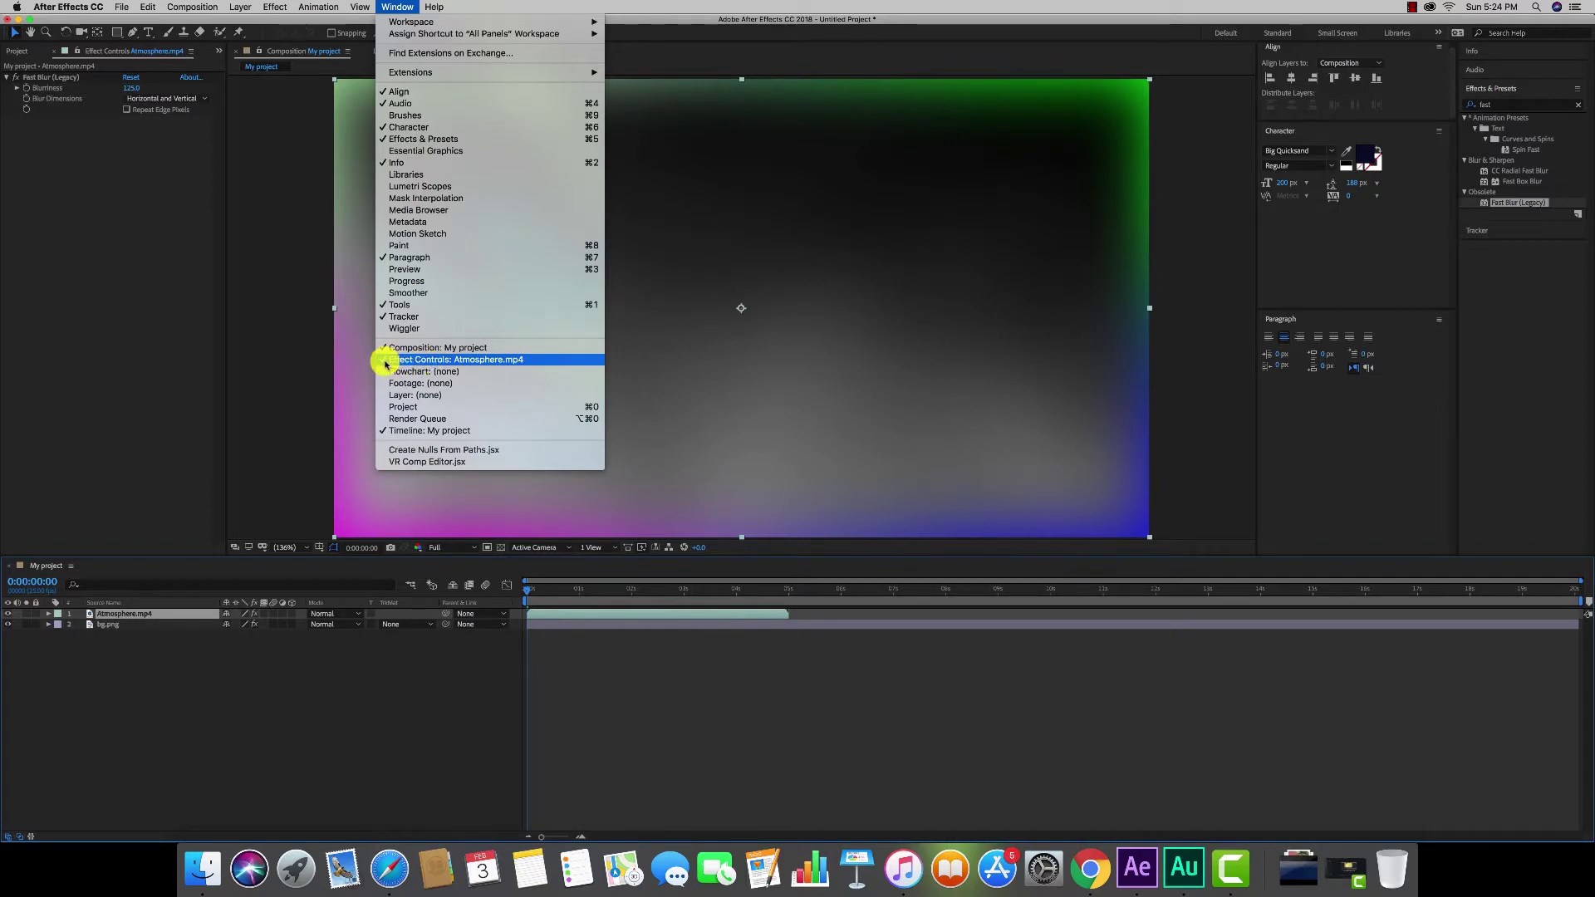
left_click(260, 756)
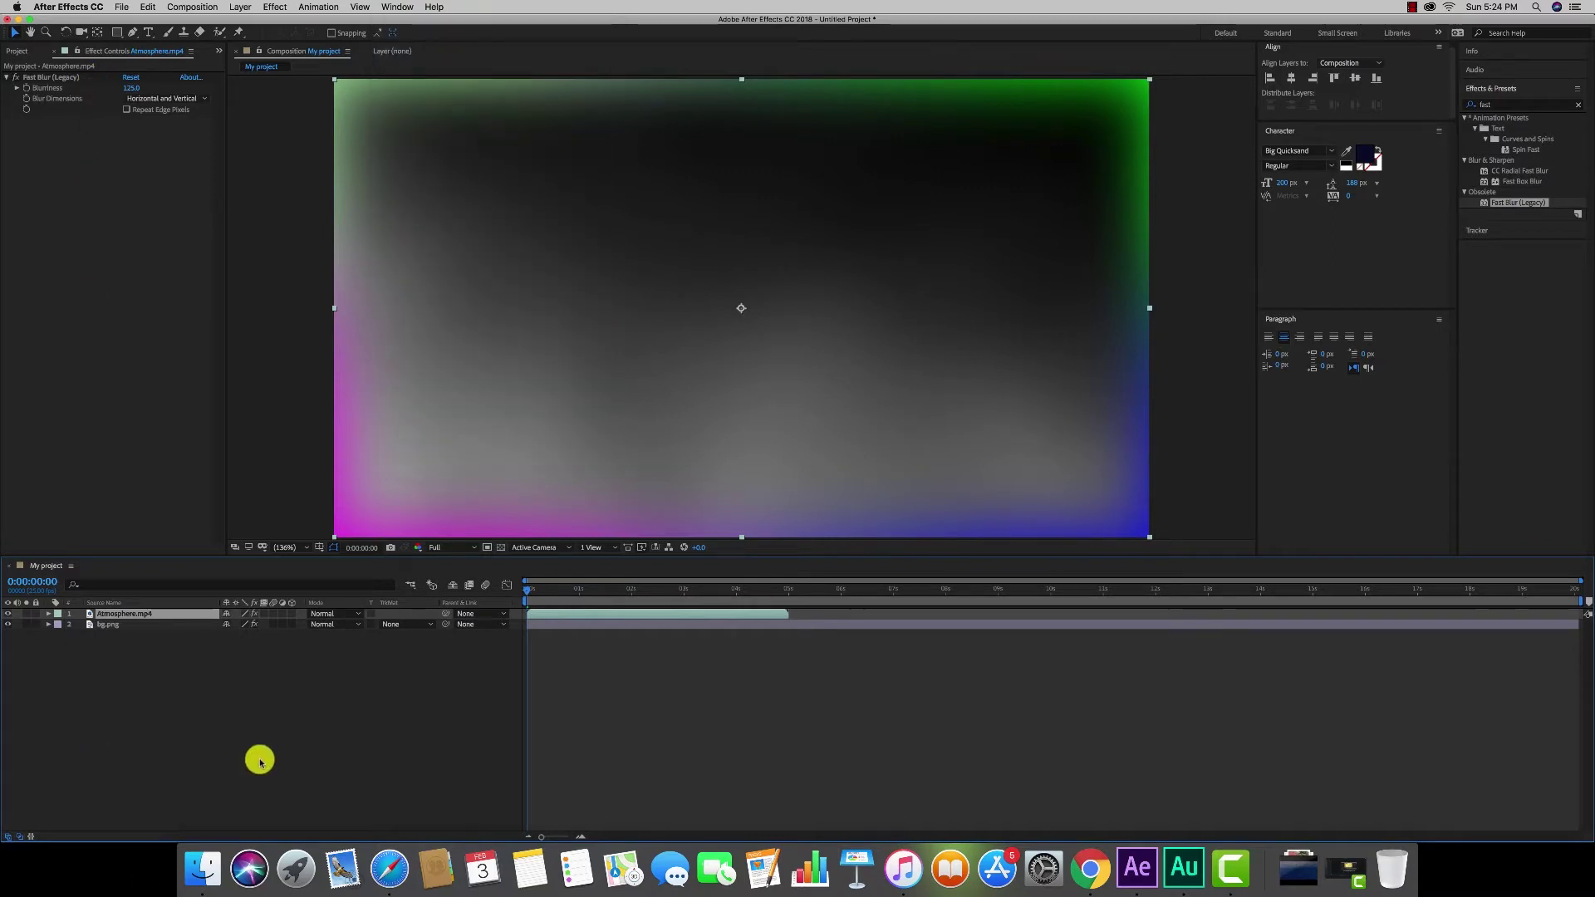
left_click(1470, 50)
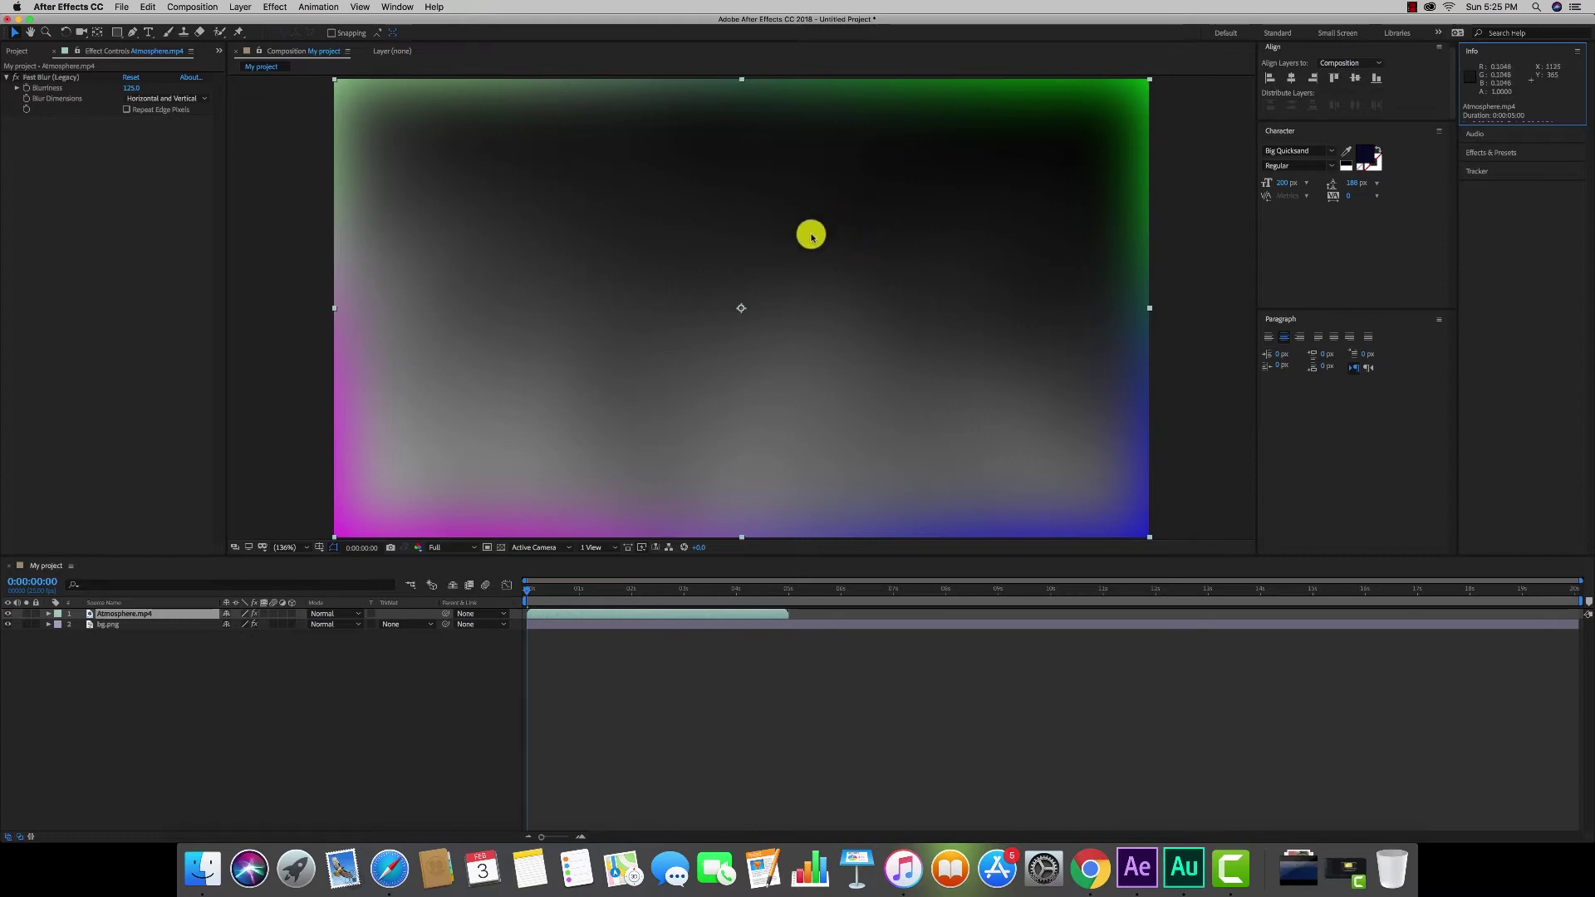
left_click(1476, 134)
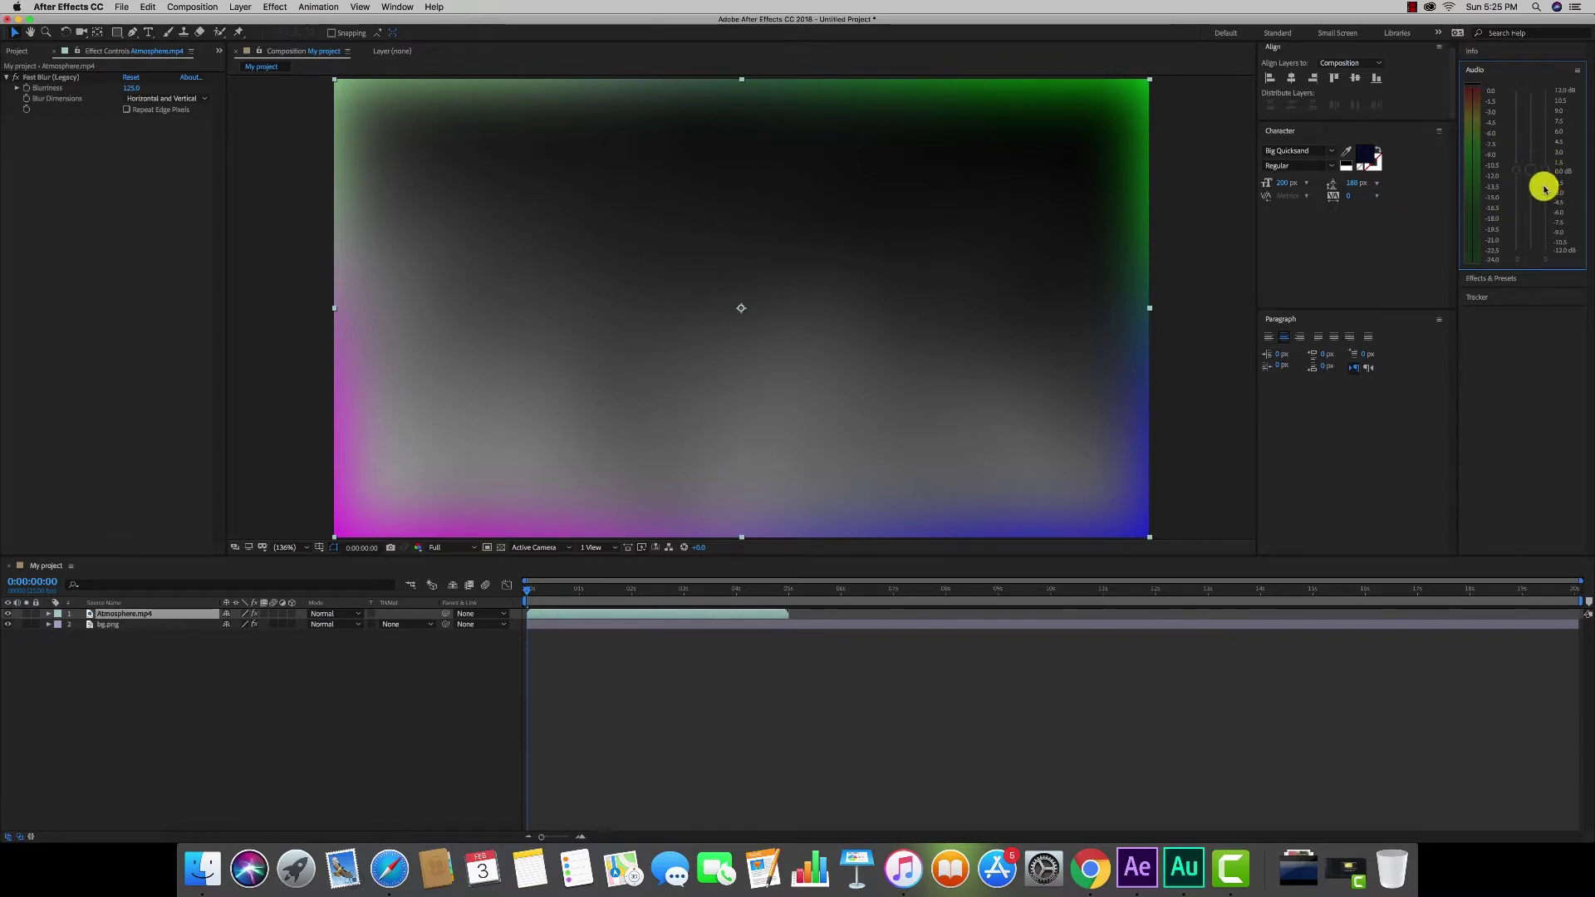
left_click(1483, 297)
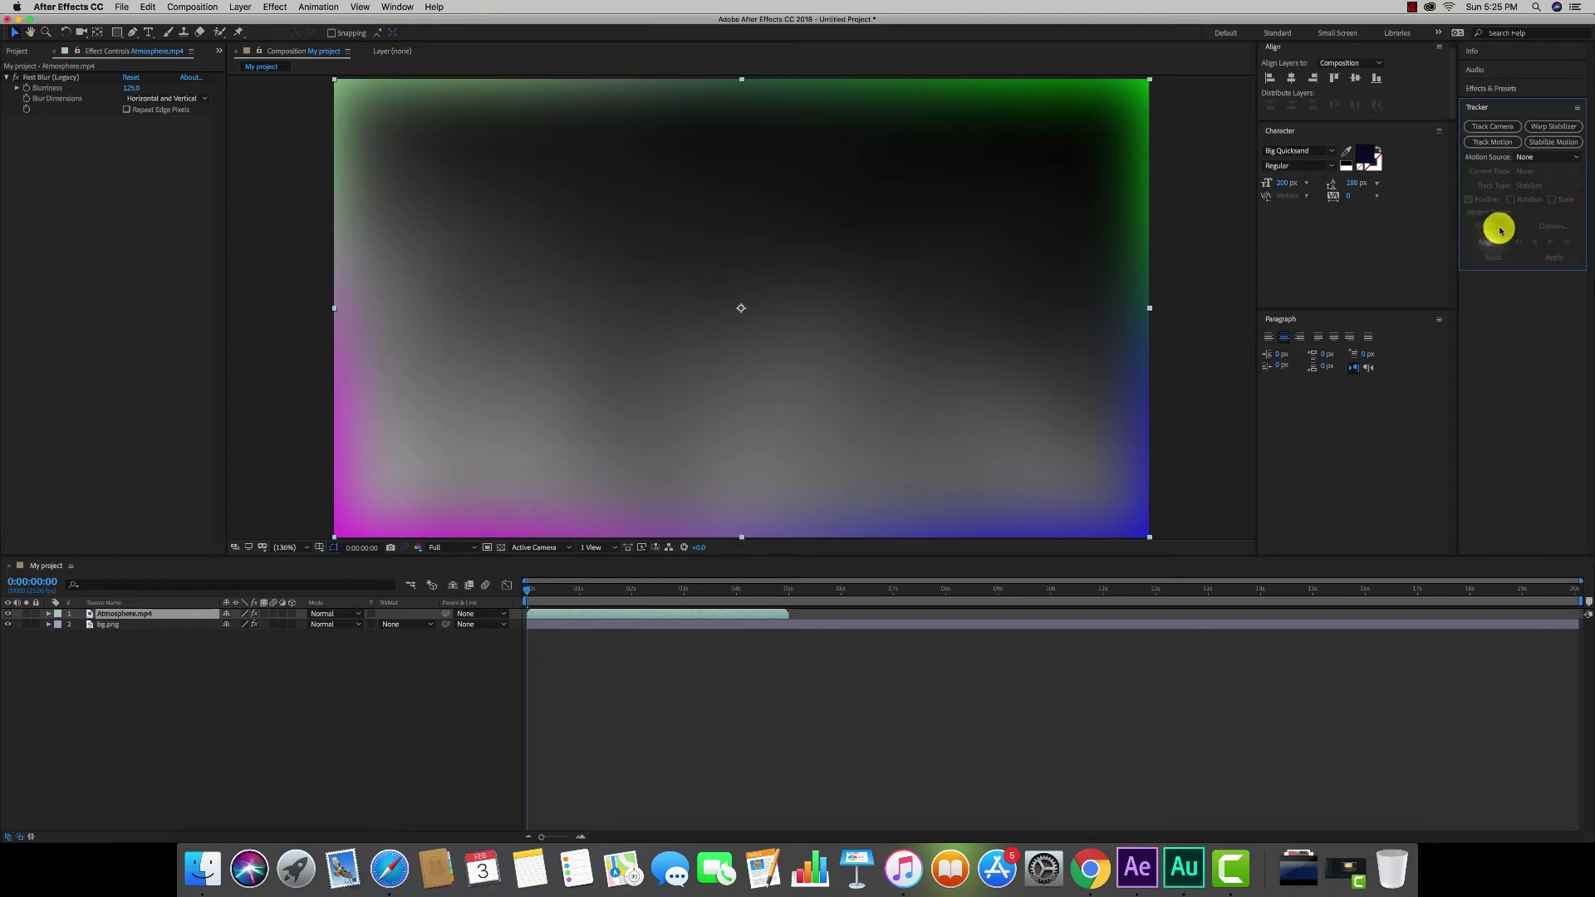
left_click(1525, 109)
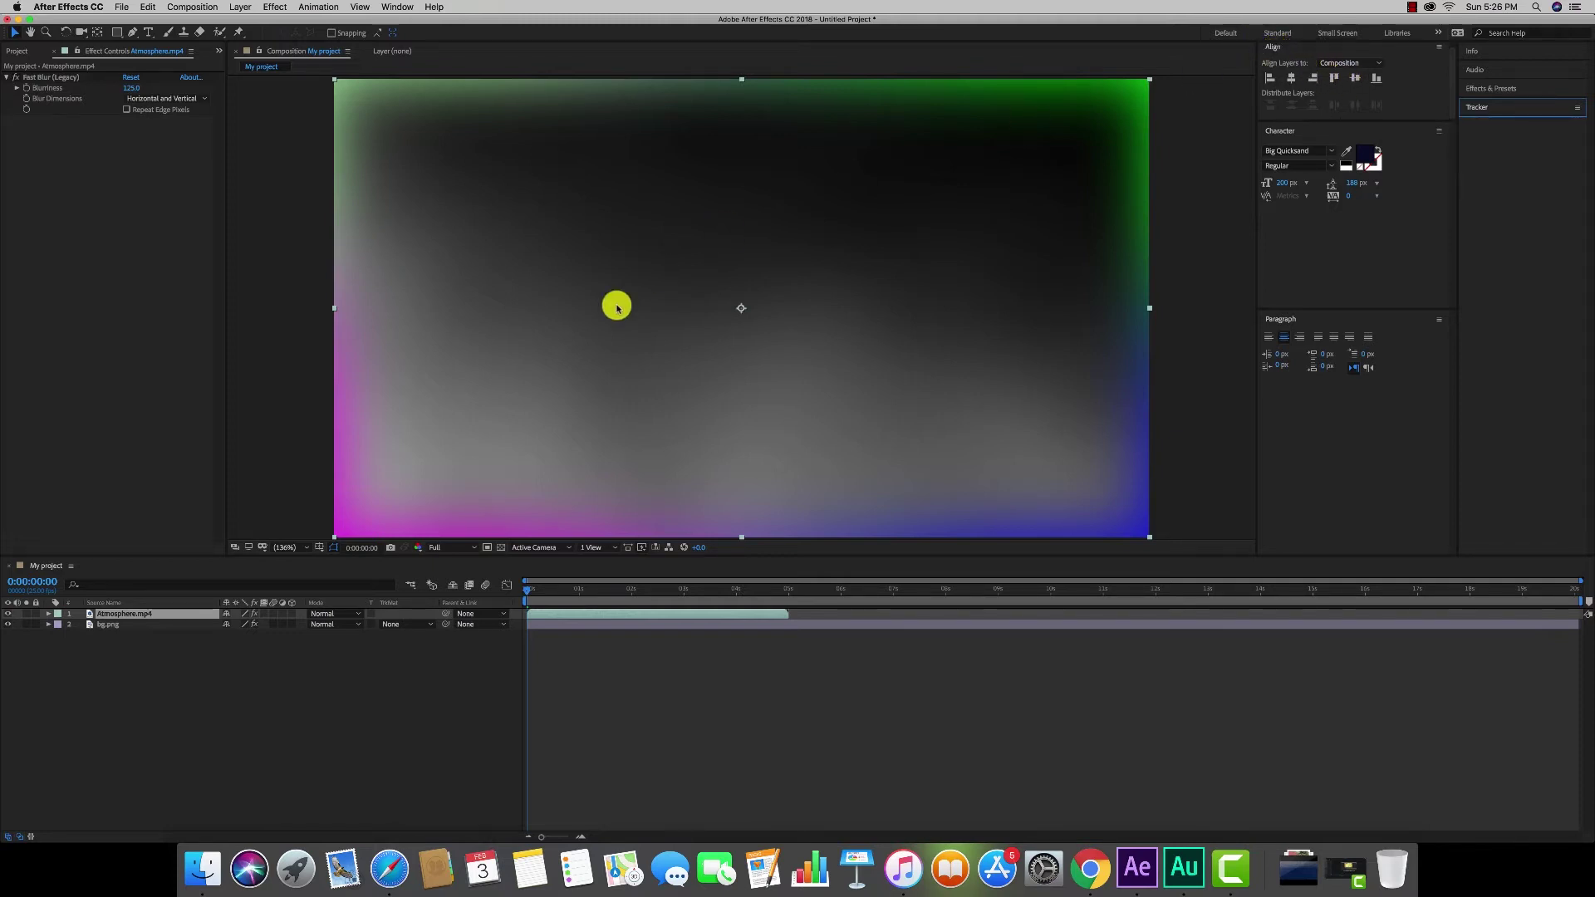
- Add a New > Text layer reading 'motion' and select it with the Selection tool
right_click(156, 728)
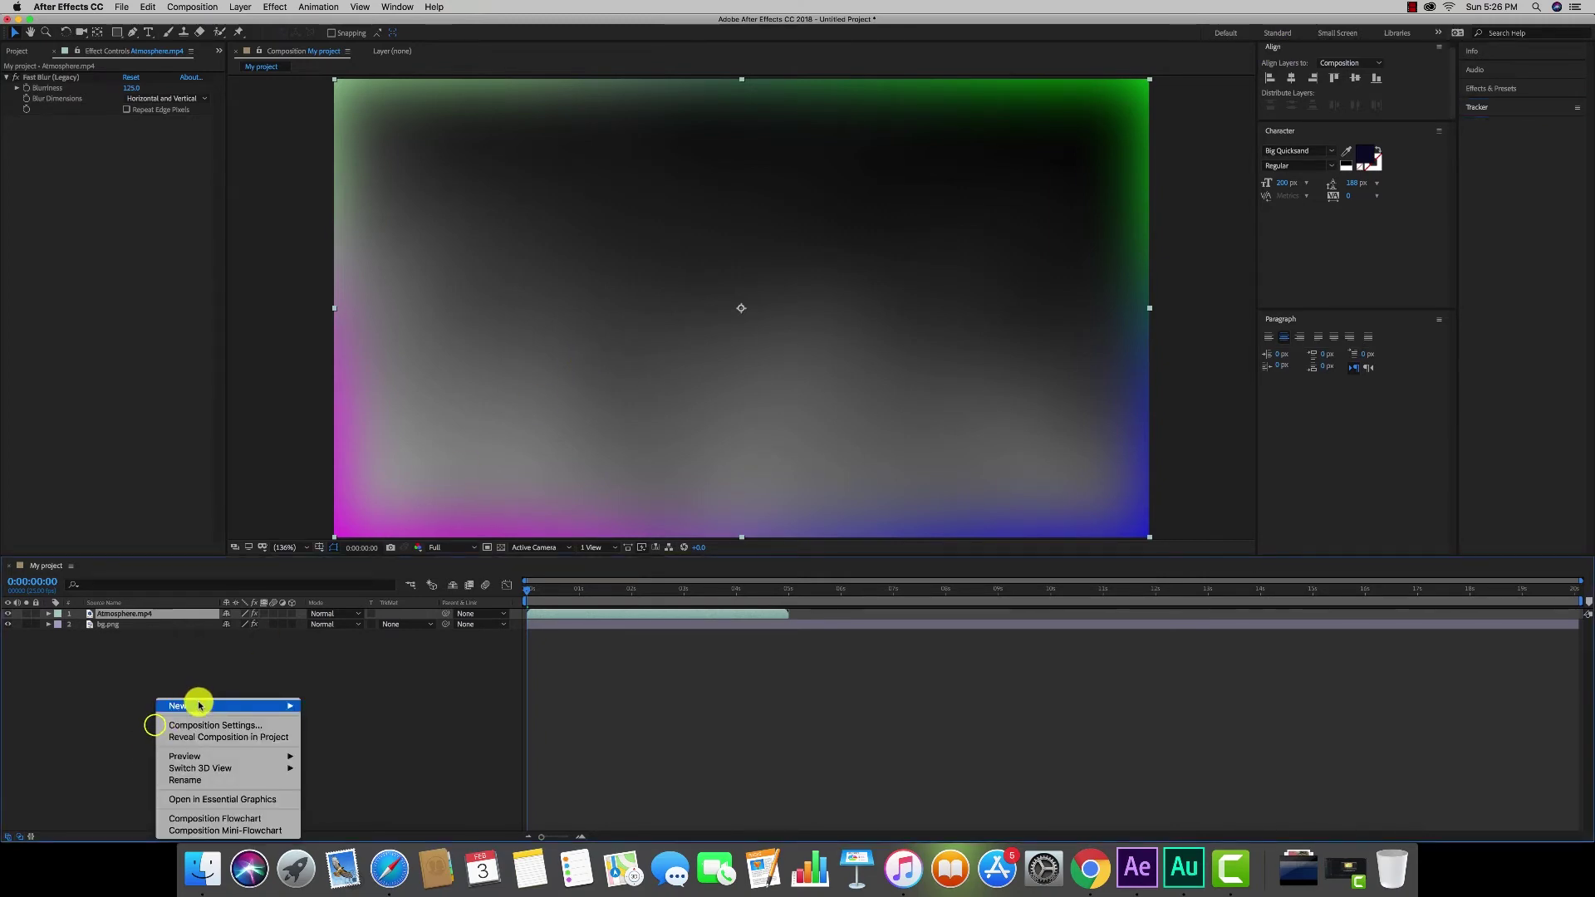
mouse_move(200, 705)
left_click(335, 728)
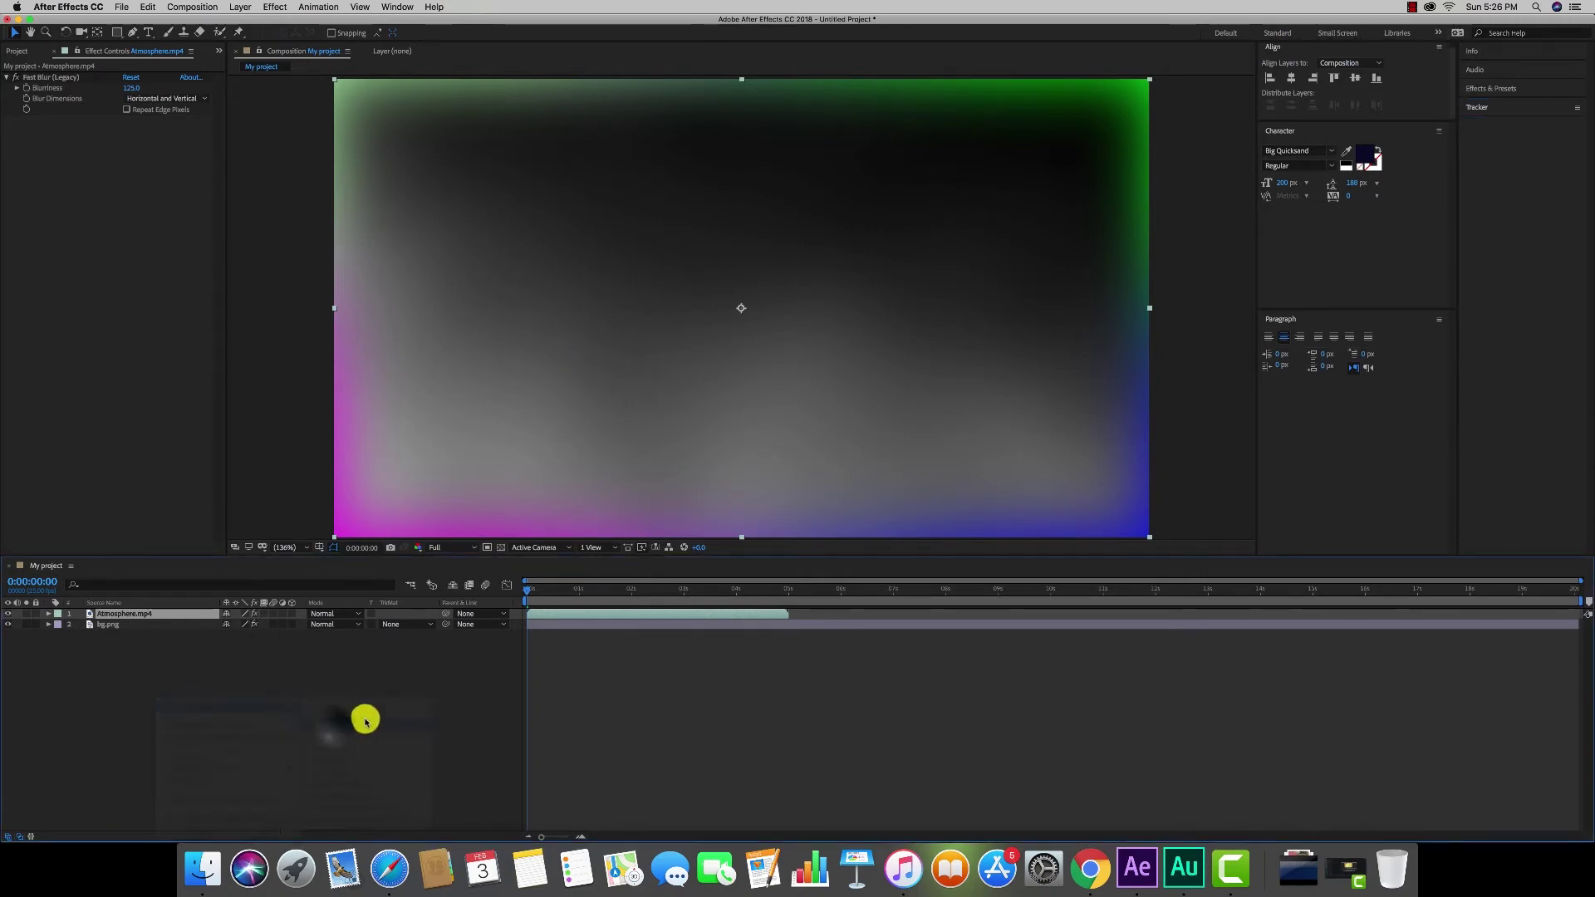
type("mot")
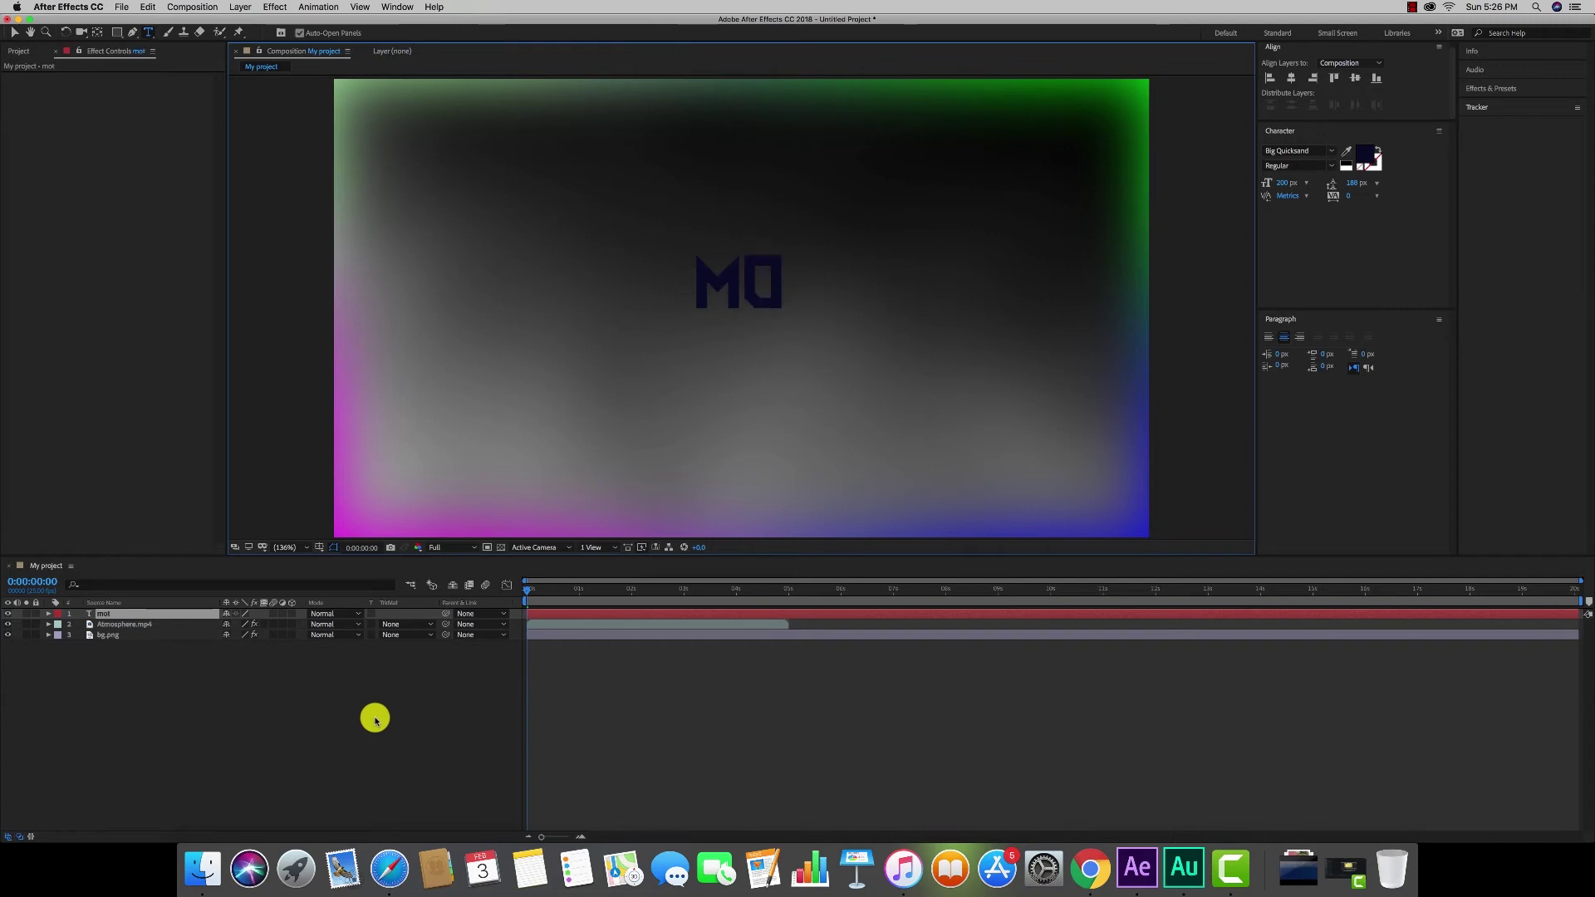
type("ion")
left_click(357, 716)
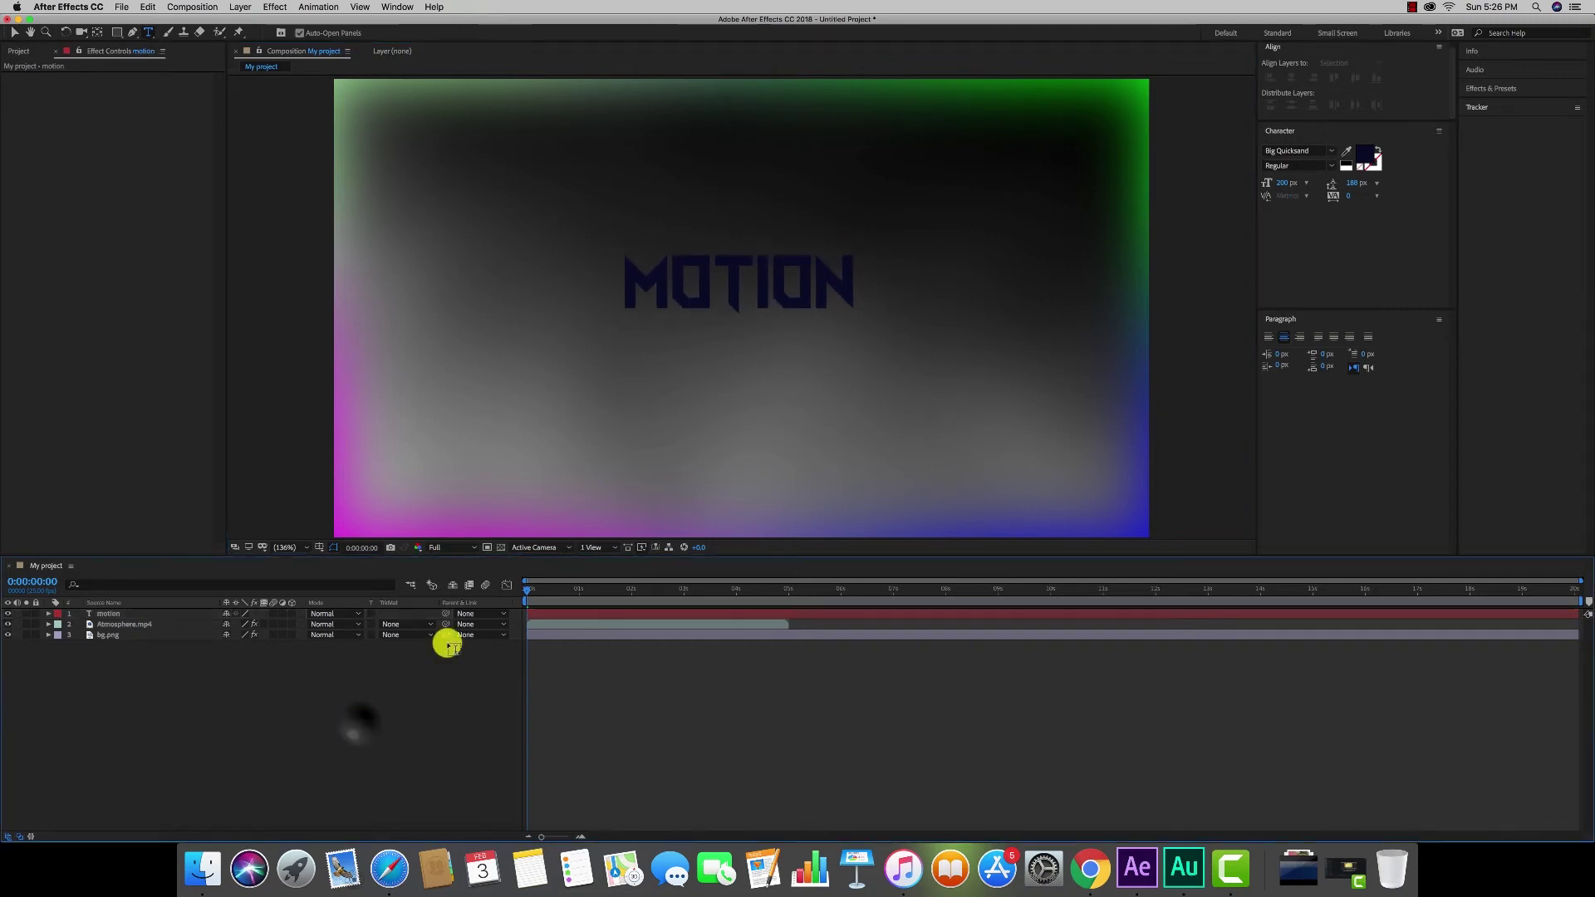
left_click(14, 32)
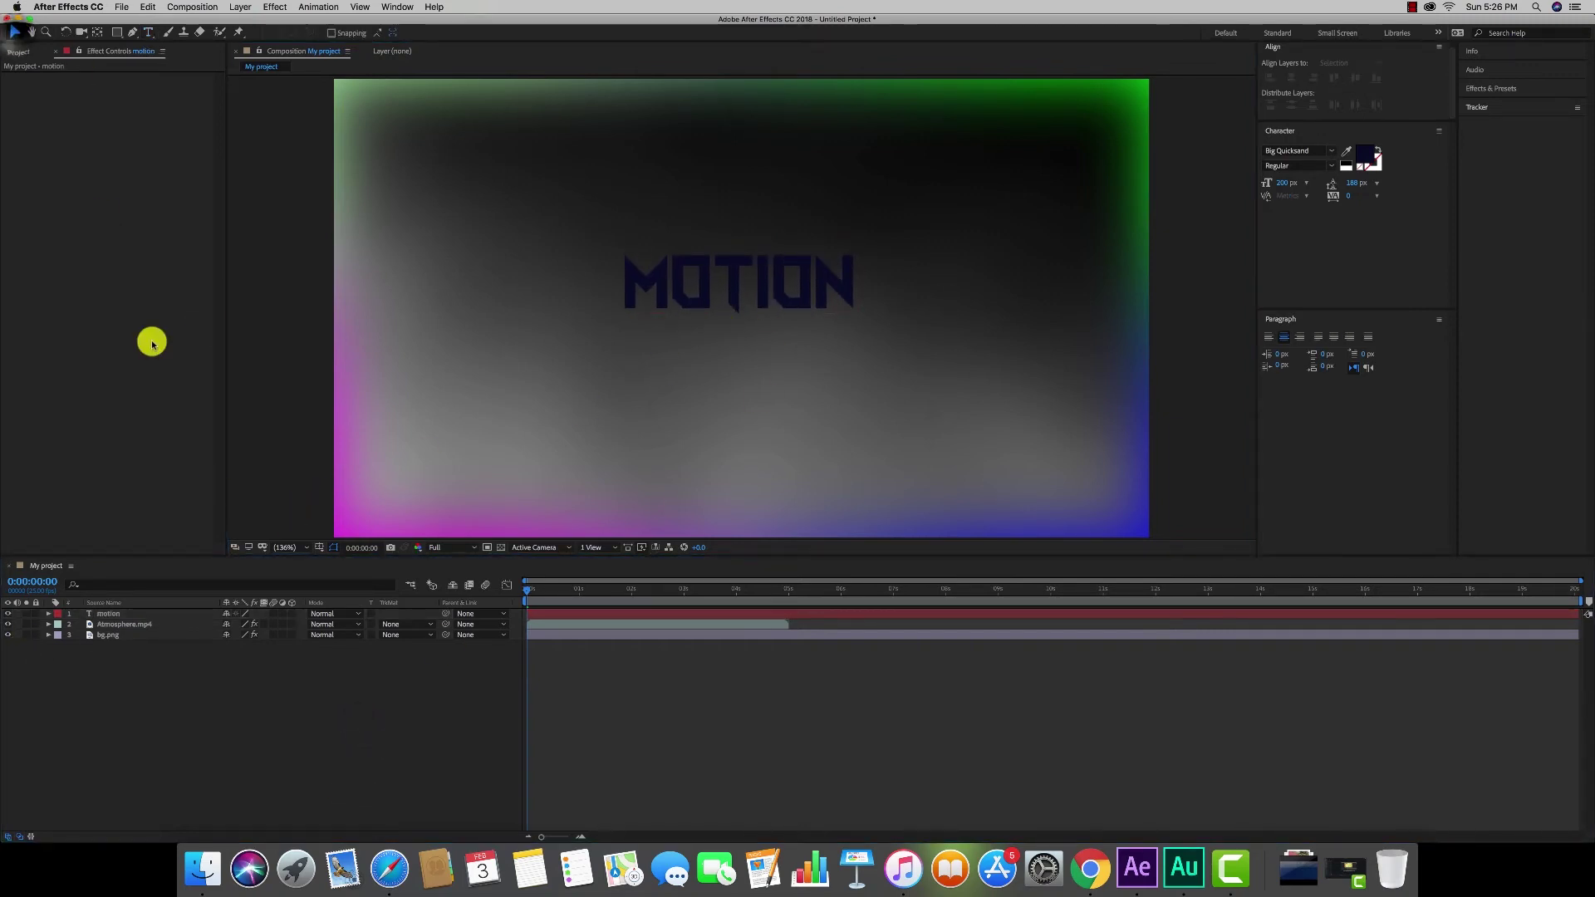
left_click(118, 615)
left_click(117, 616)
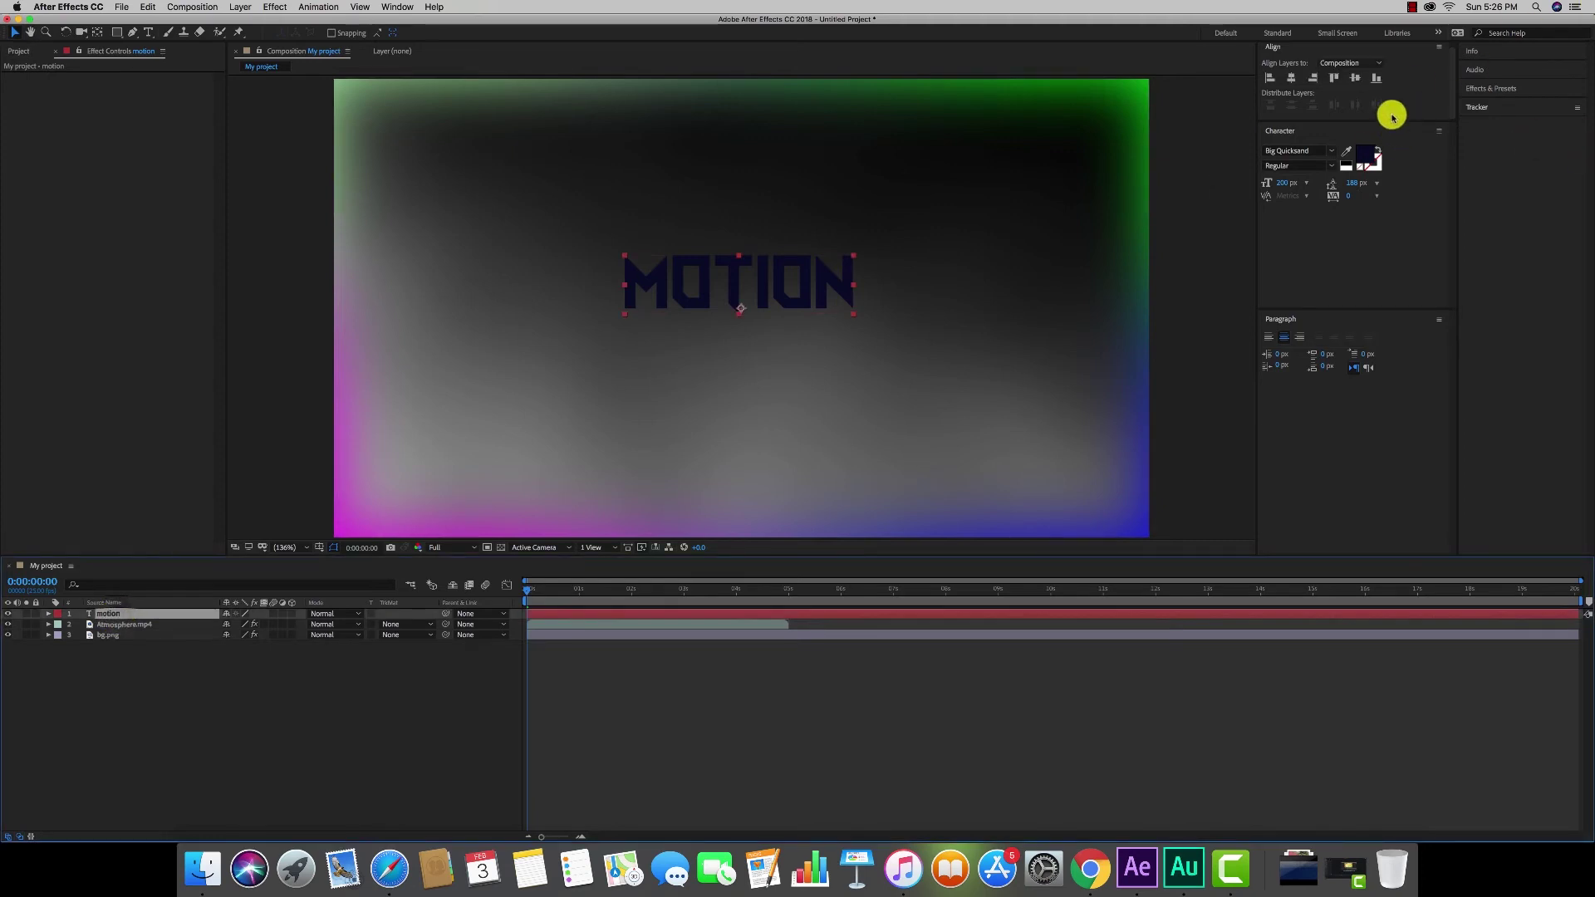
- Align the MOTION layer to the composition's horizontal centre
left_click(1290, 78)
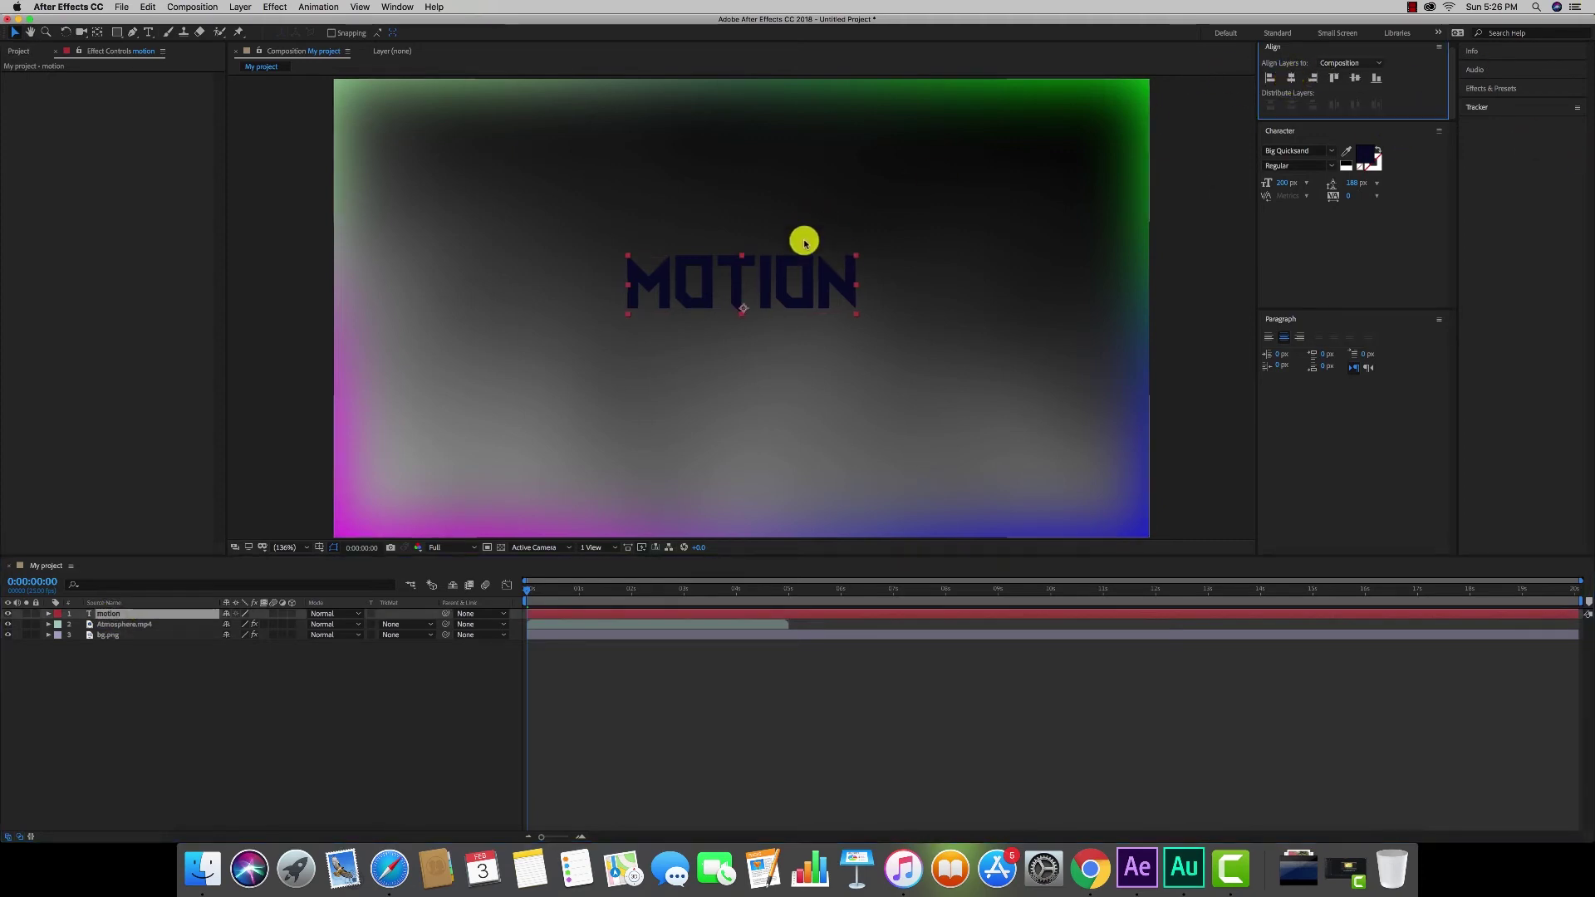
left_click(745, 312)
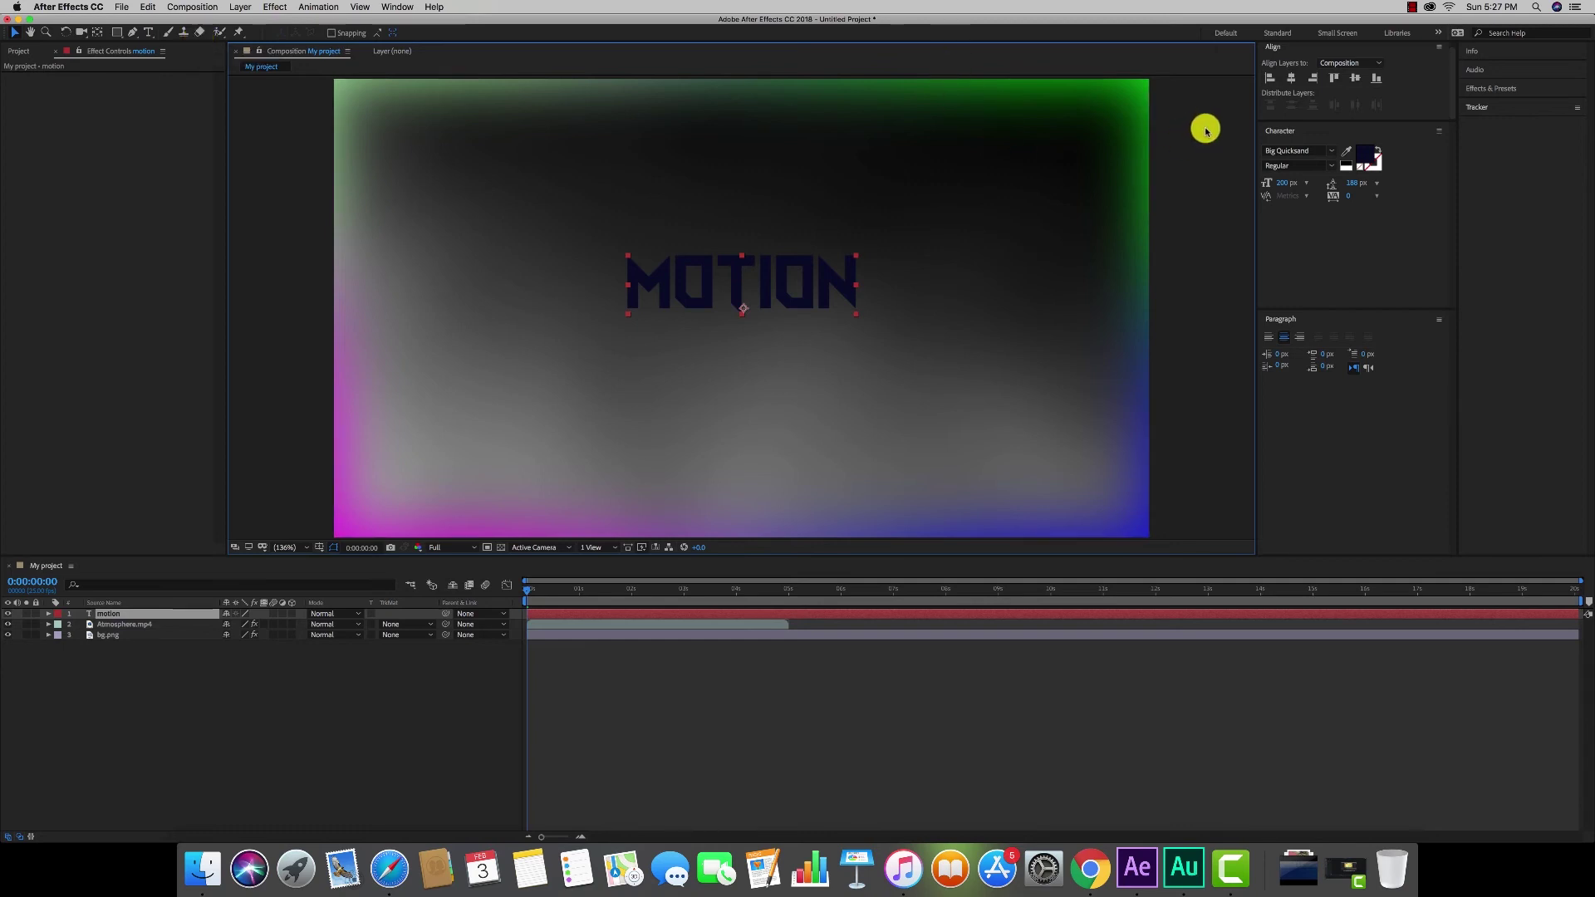
left_click(1286, 132)
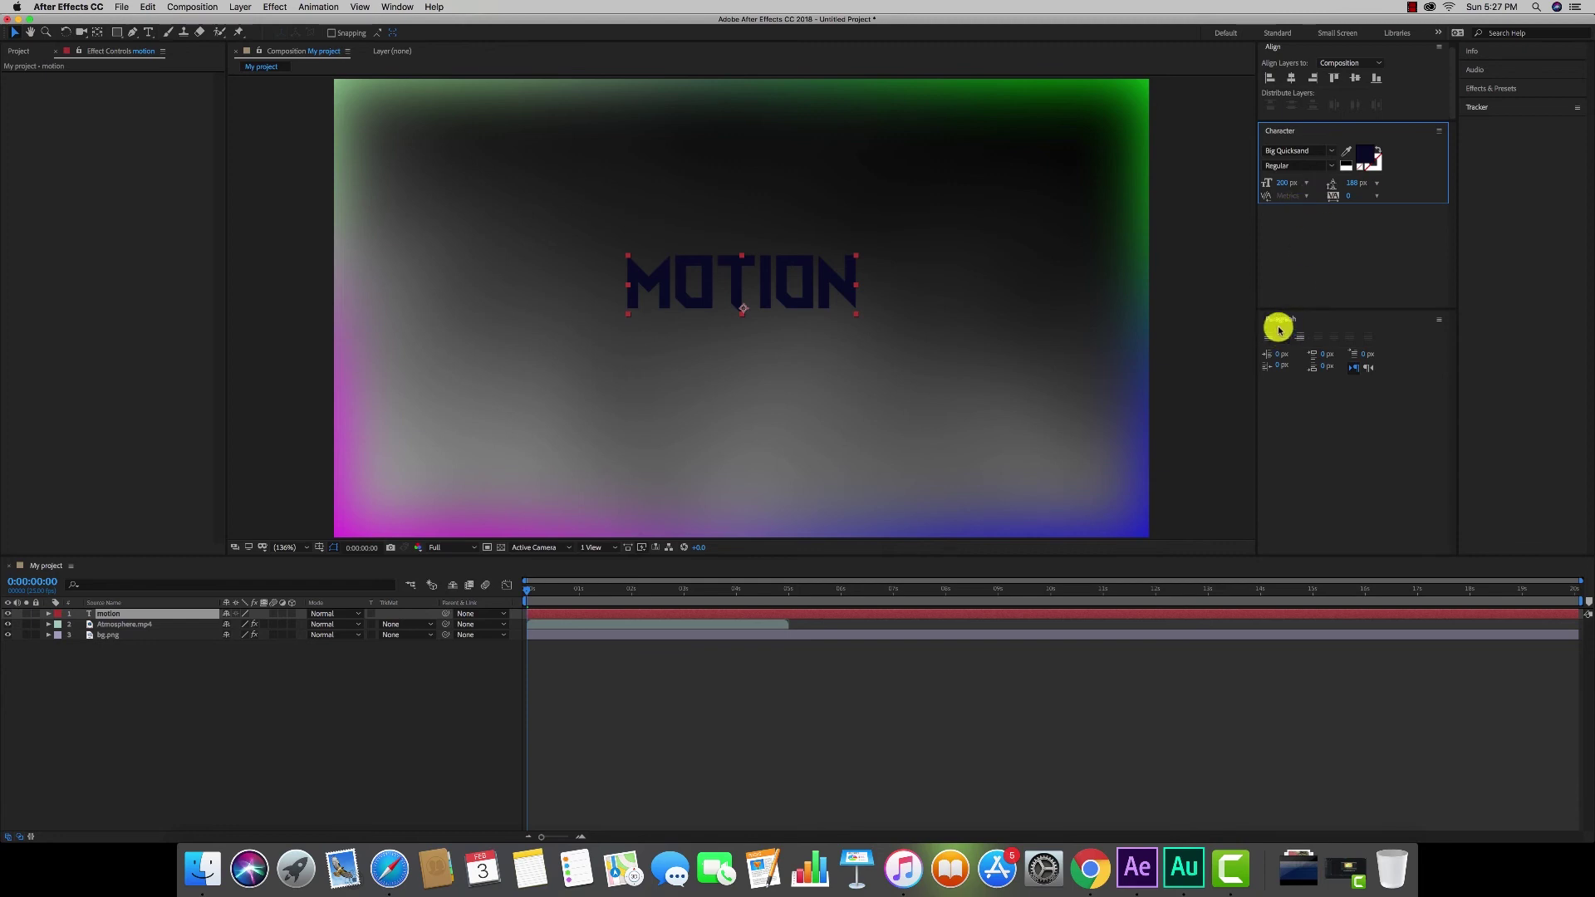
- Try left, right and centre paragraph alignment, ending with MOTION centre-aligned
left_click(1268, 337)
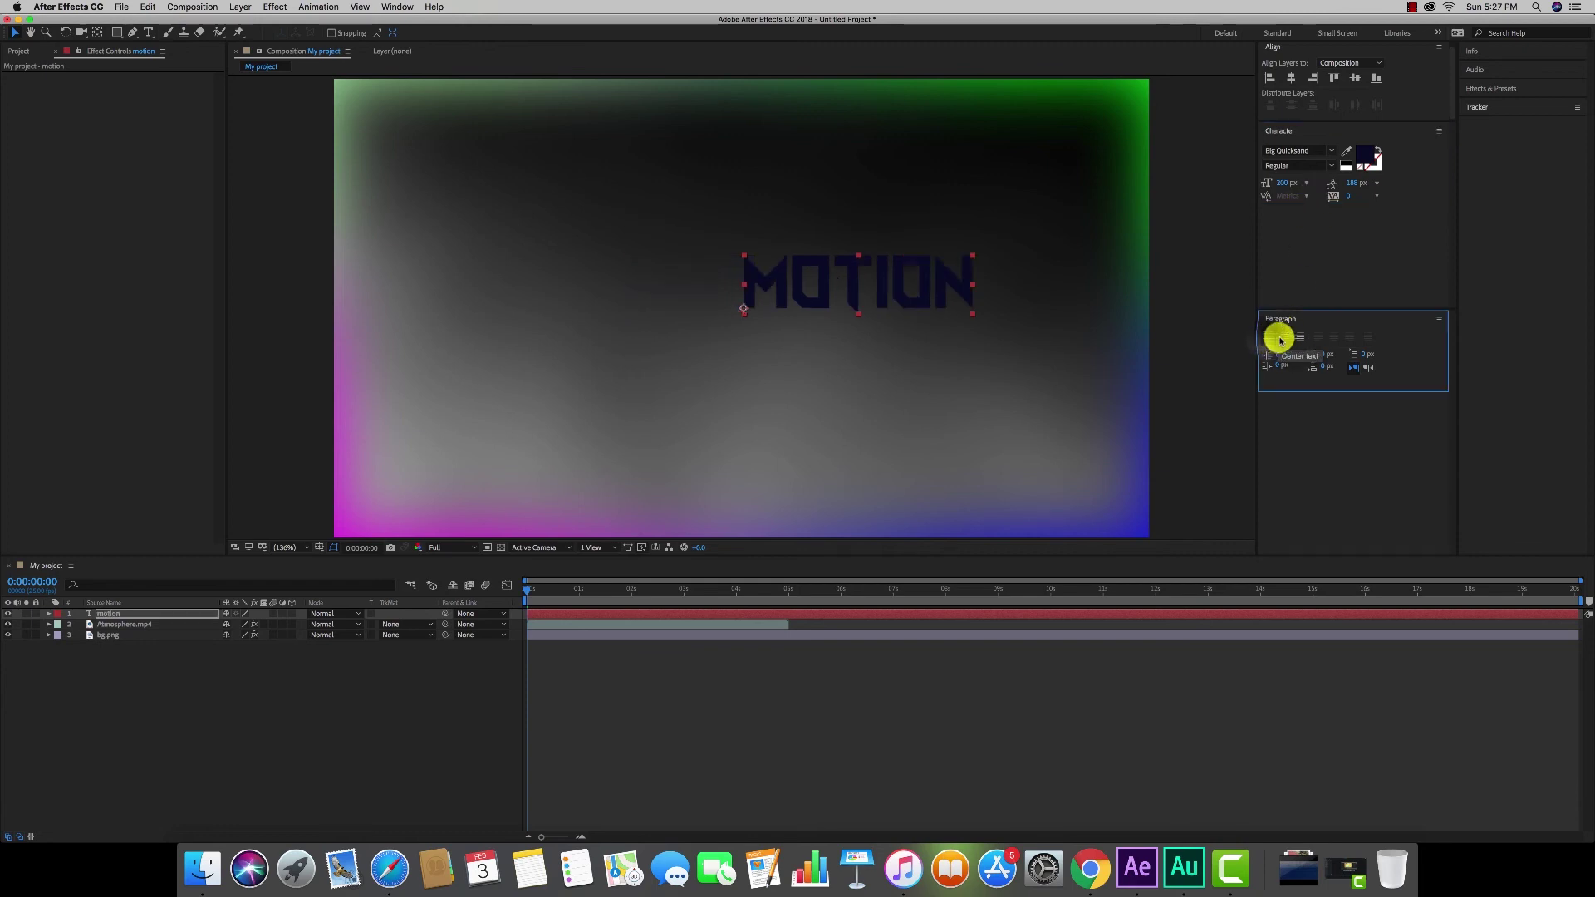
left_click(1285, 337)
left_click(1300, 337)
left_click(1284, 337)
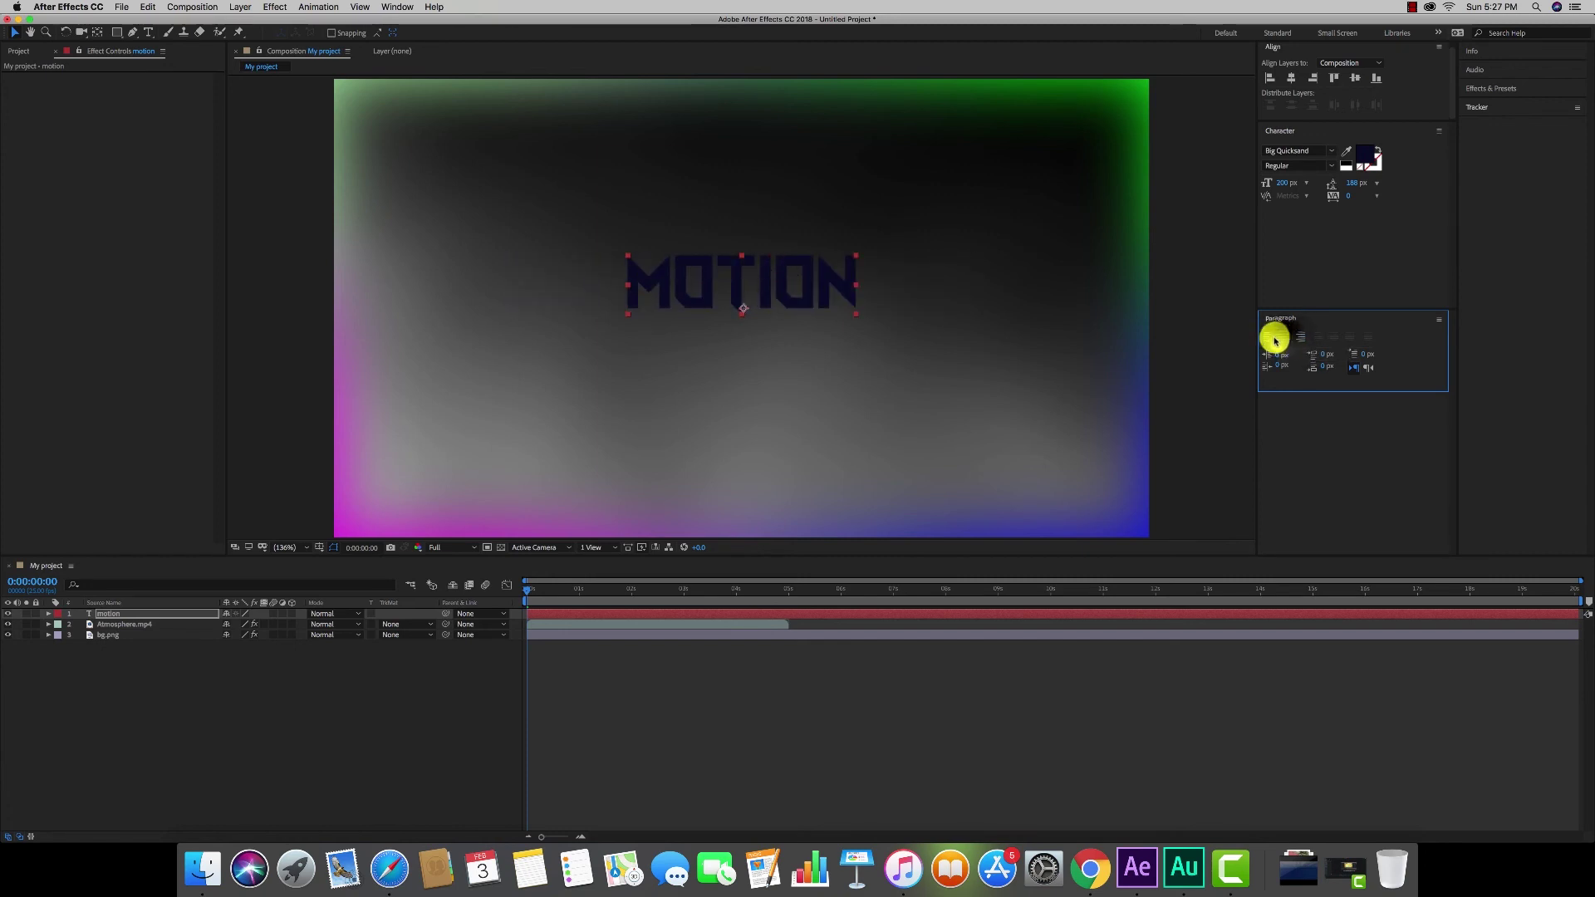
left_click(1270, 337)
left_click(1285, 337)
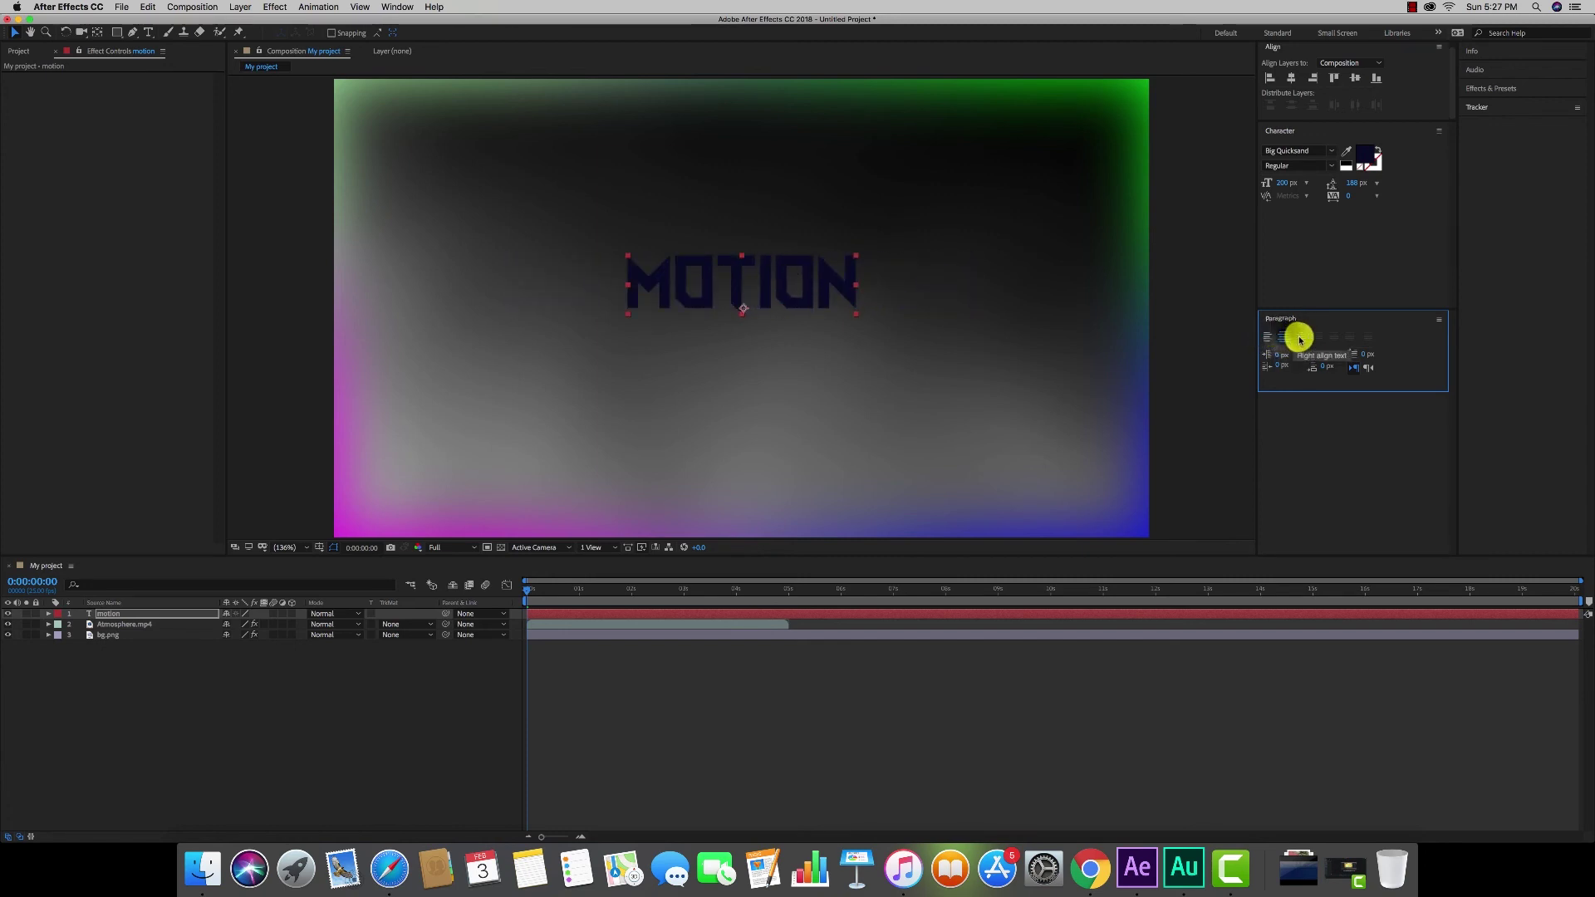
left_click(1301, 338)
left_click(1285, 338)
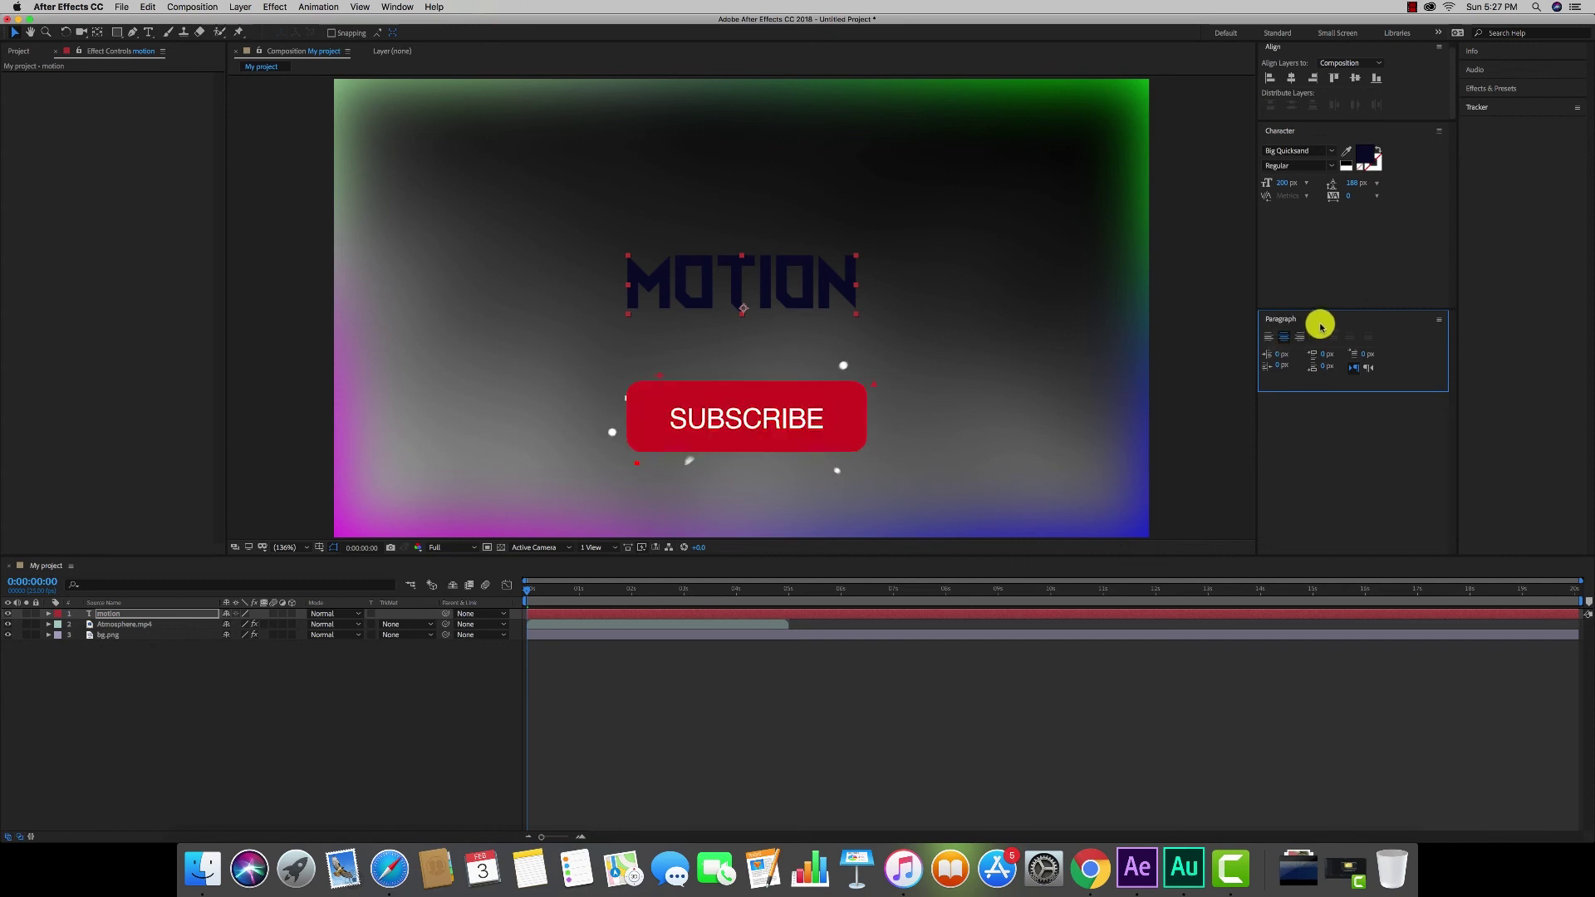